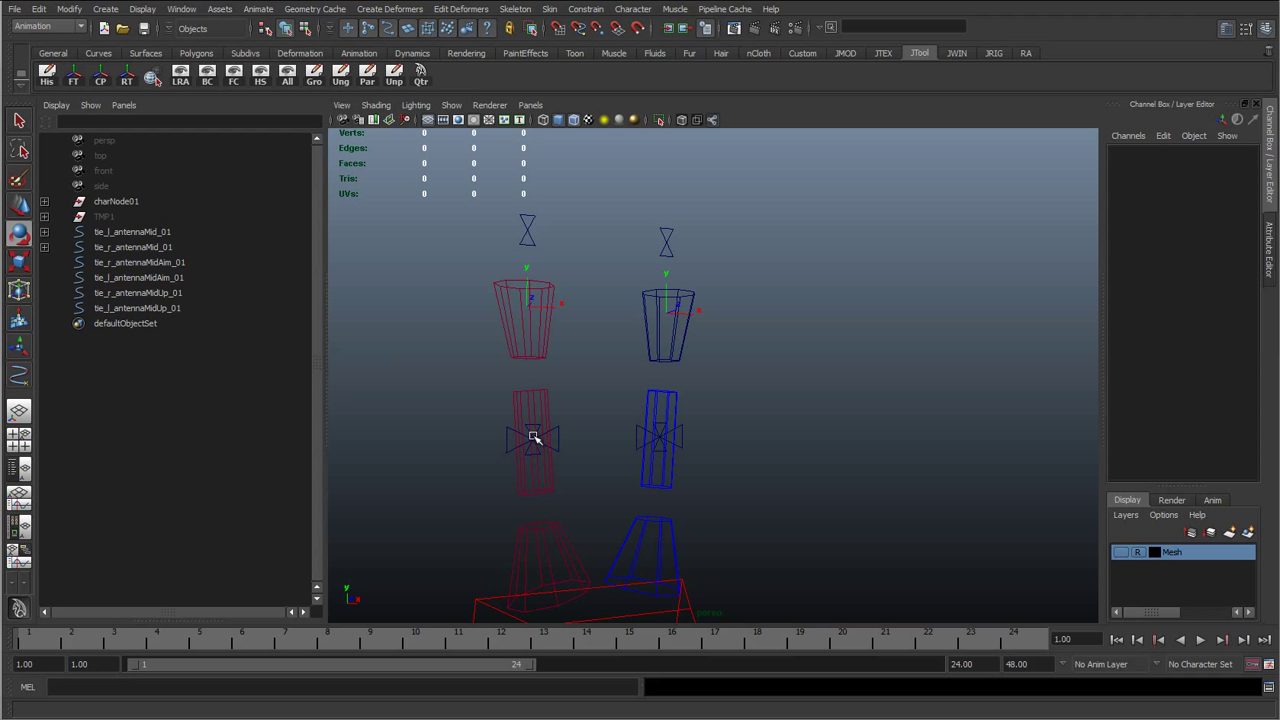
Inspect the right antenna mid control and the MidUp and MidAim tie curves by selecting them in turn
{"action": "left_click", "coordinate": [537, 404]}
{"action": "key", "text": "w"}
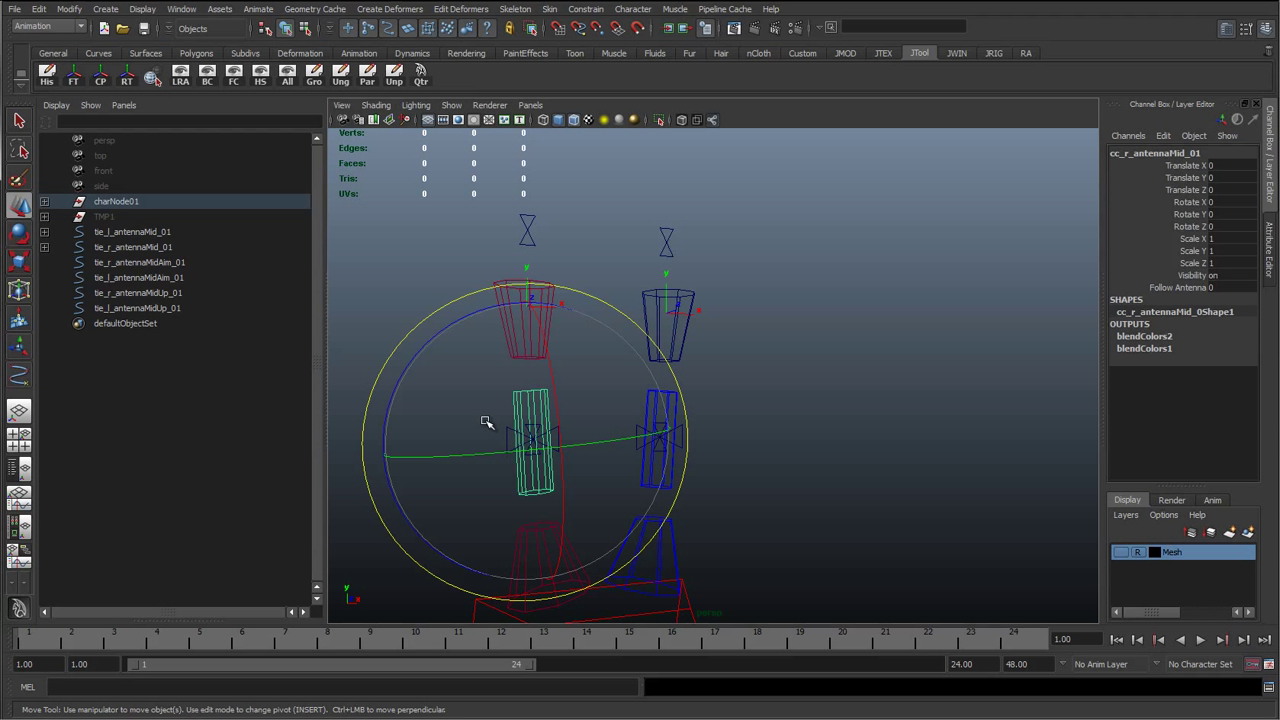
{"action": "left_click", "coordinate": [451, 457]}
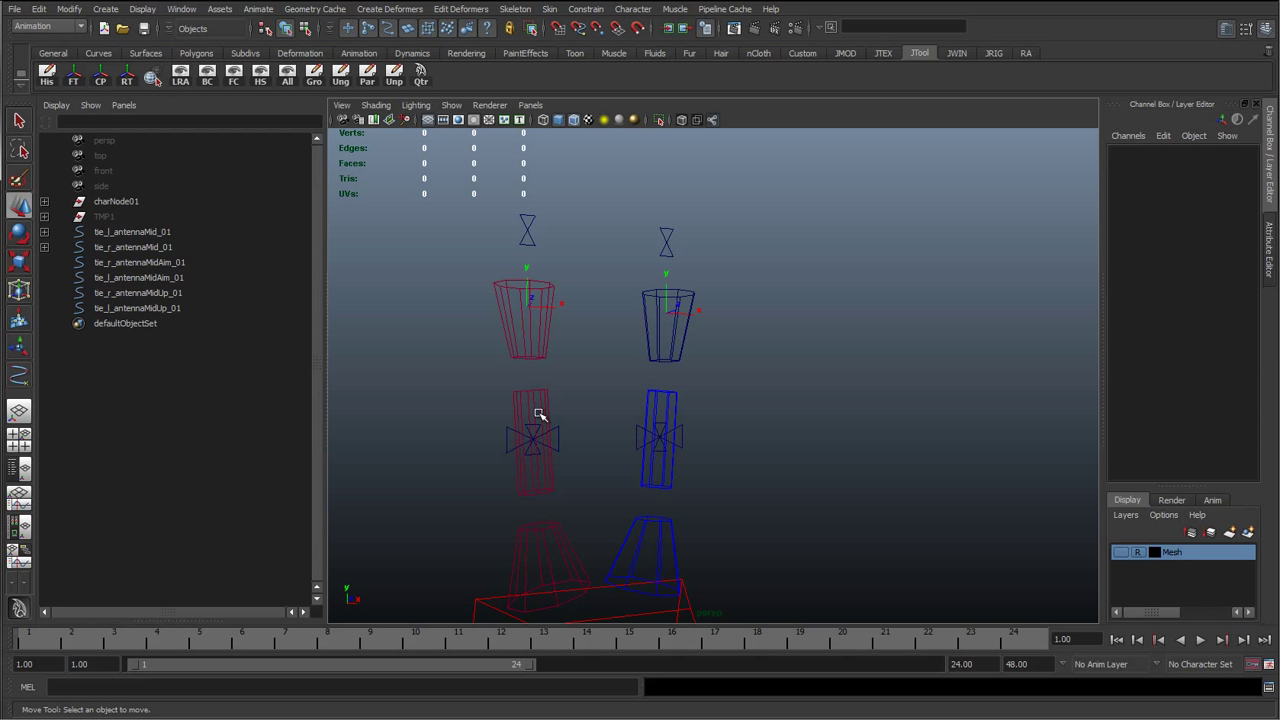
{"action": "left_click", "coordinate": [529, 238]}
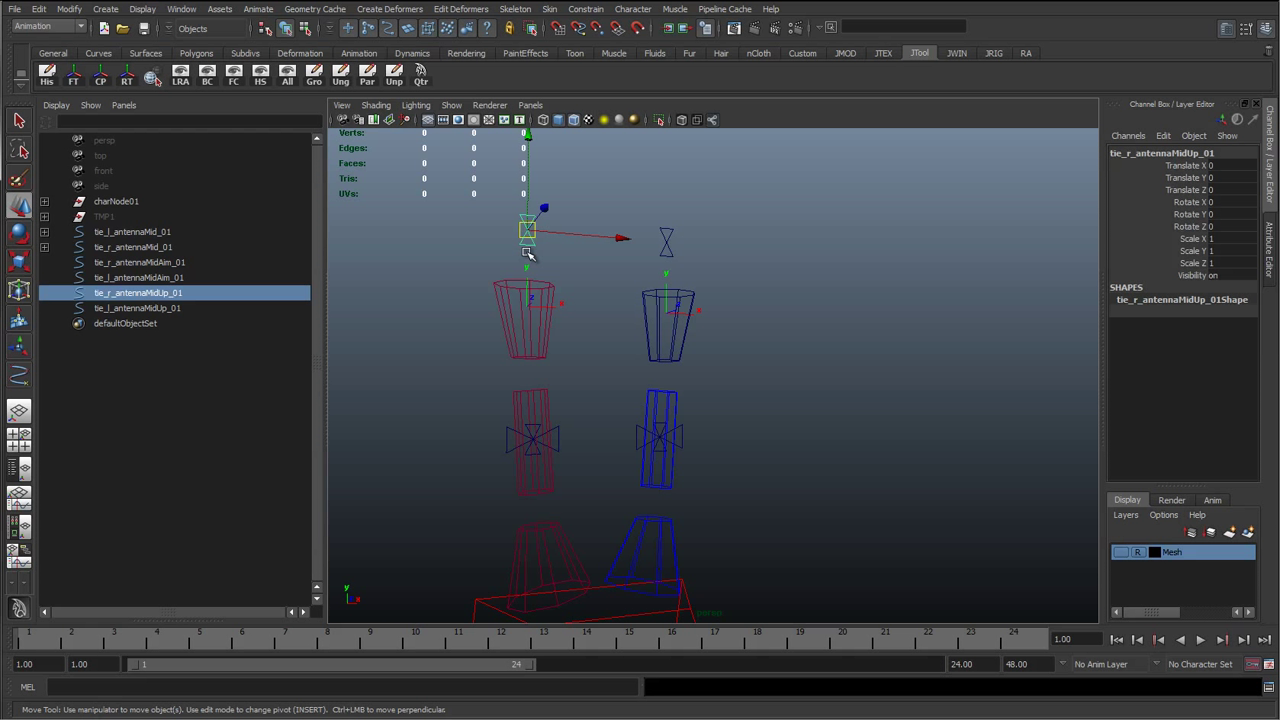
{"action": "key", "text": "q"}
{"action": "left_click", "coordinate": [670, 248], "text": "shift"}
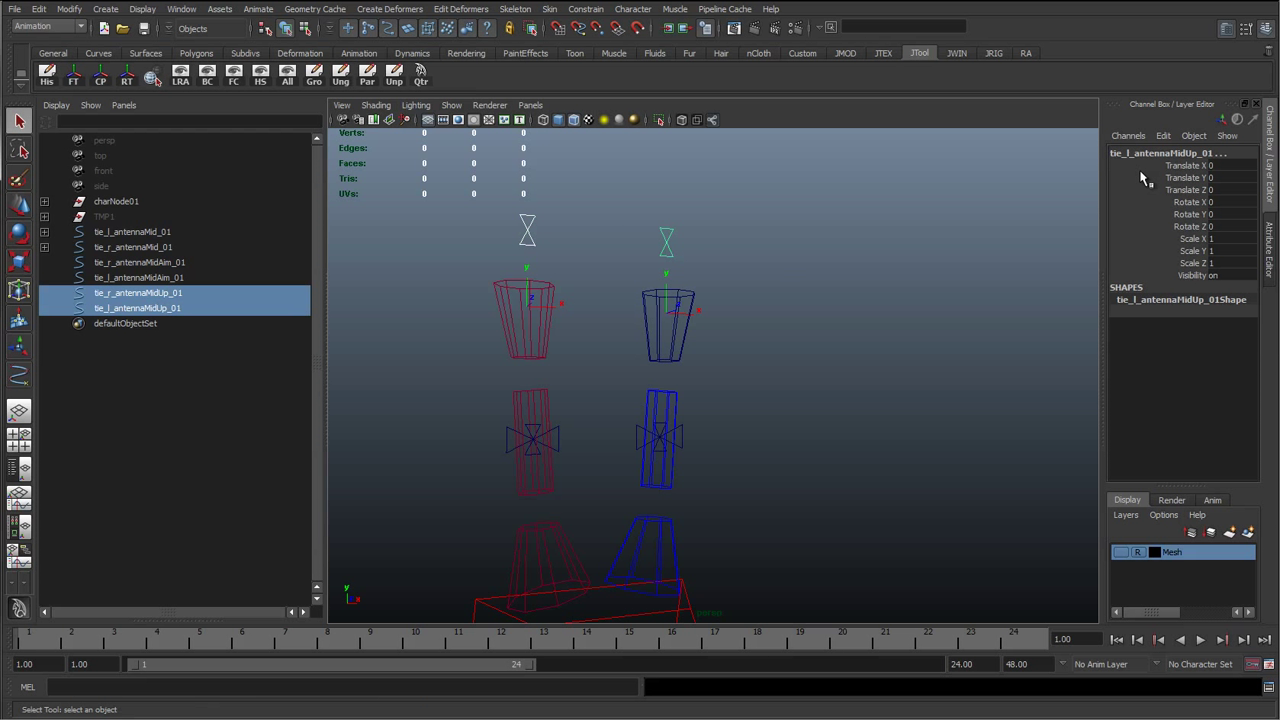
{"action": "left_click", "coordinate": [168, 296]}
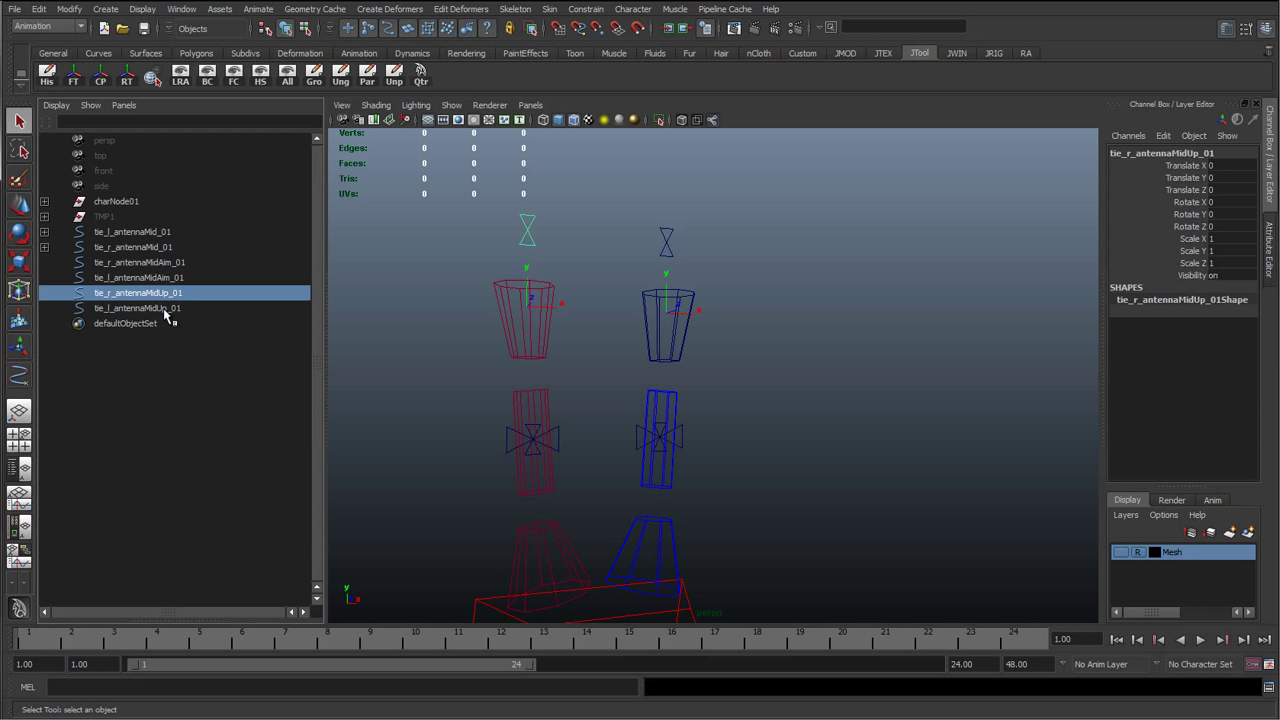
{"action": "left_click", "coordinate": [165, 310]}
{"action": "left_click", "coordinate": [175, 267]}
{"action": "left_click", "coordinate": [174, 280], "text": "ctrl"}
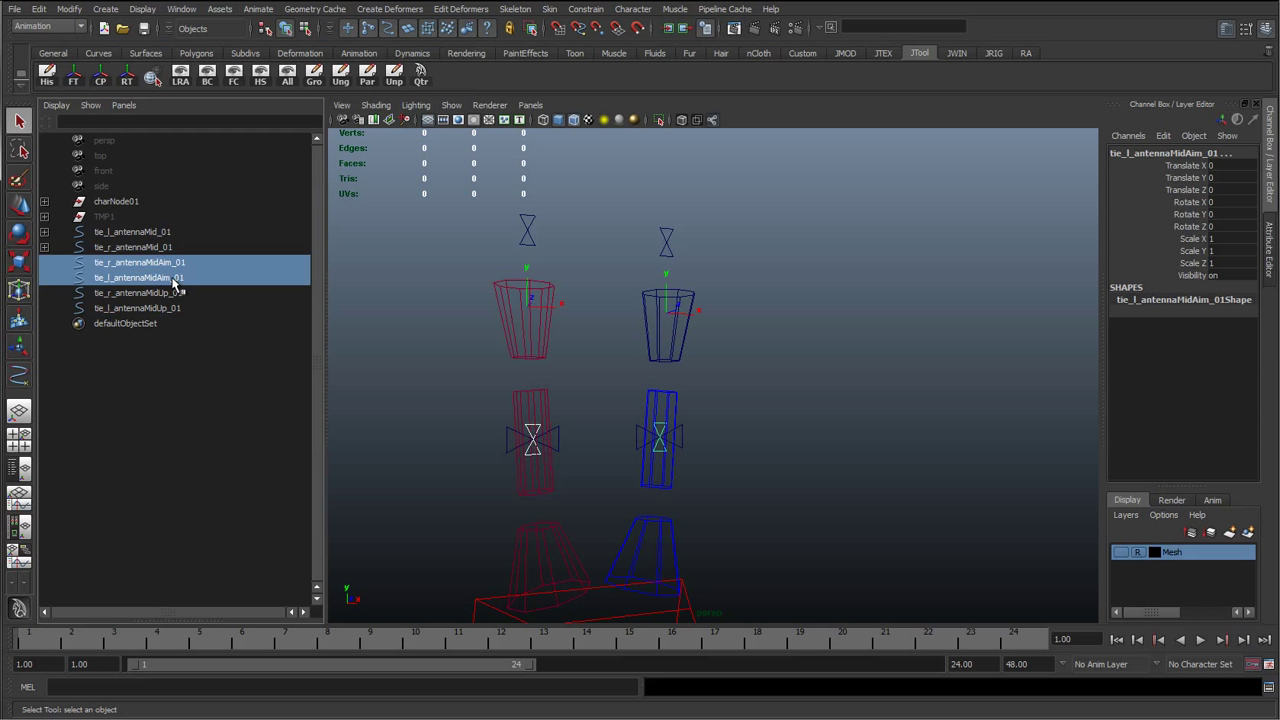
{"action": "left_click", "coordinate": [170, 309]}
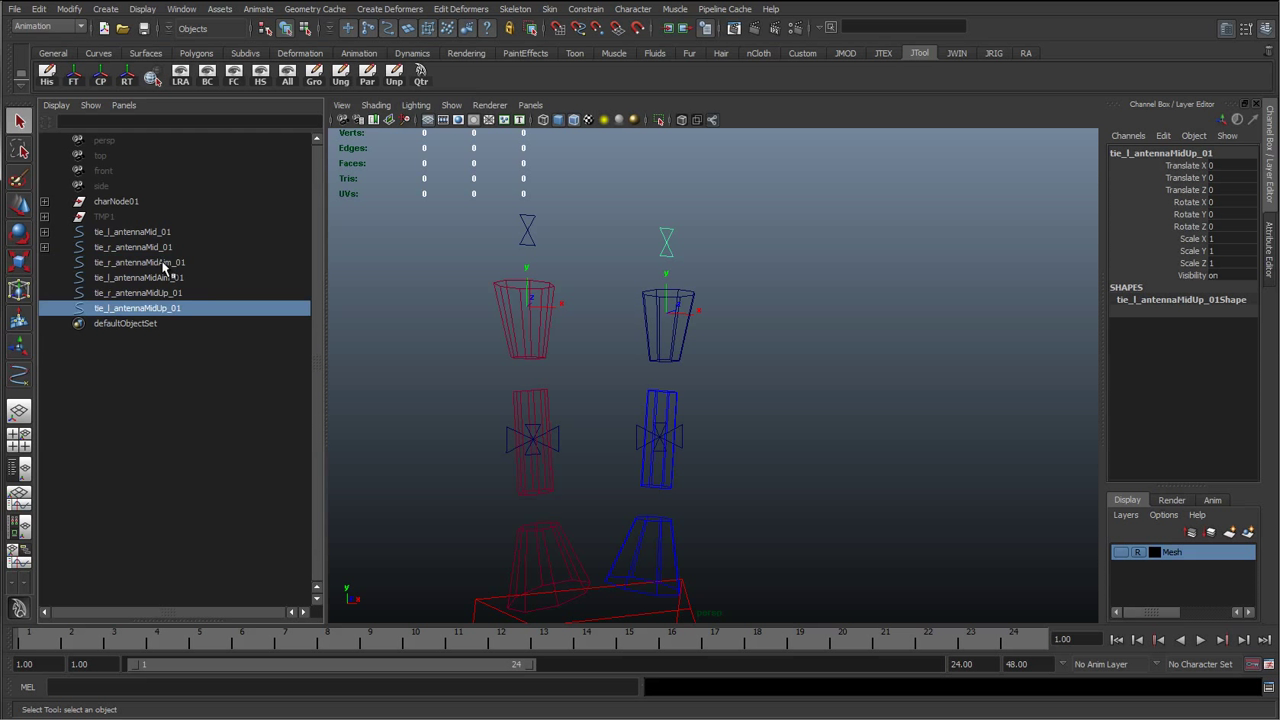
{"action": "left_click", "coordinate": [164, 263]}
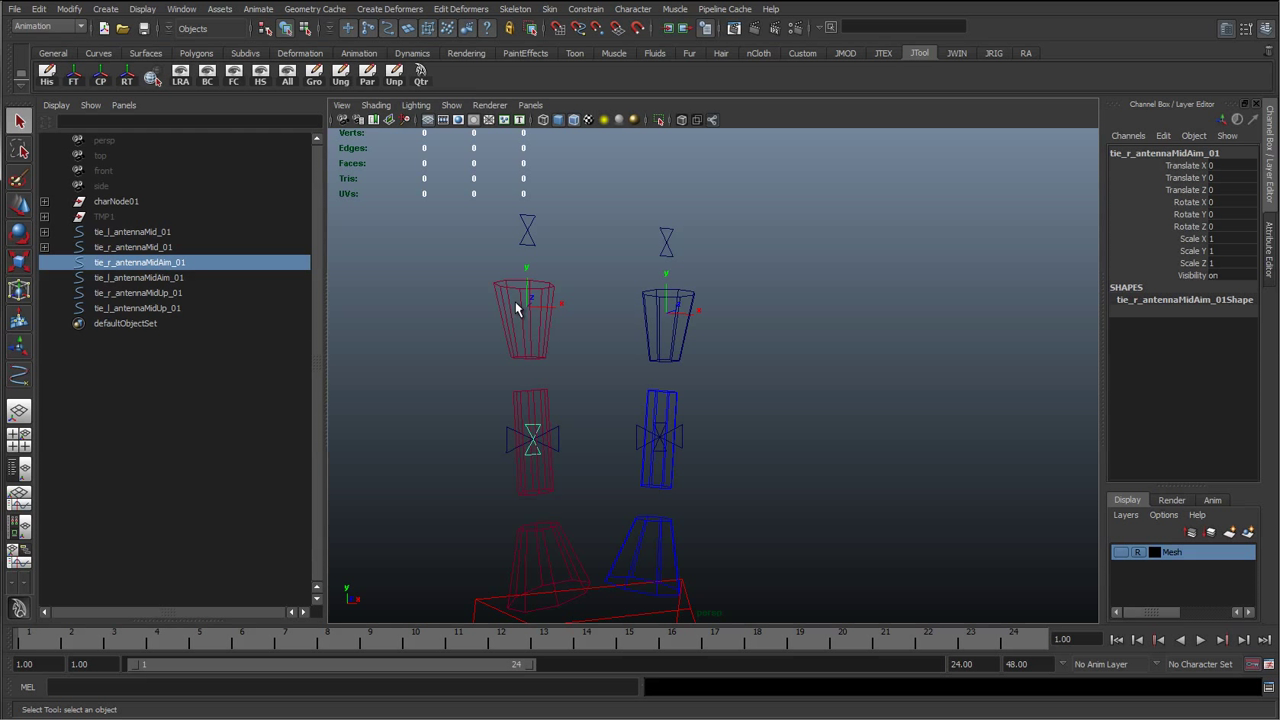
Try moving cc_r_antennaEnd_01 sideways, undo the move, and check the tie_l_antennaMidUp_01 and tie_r_antennaMidUp_01 curves
{"action": "left_click", "coordinate": [532, 322]}
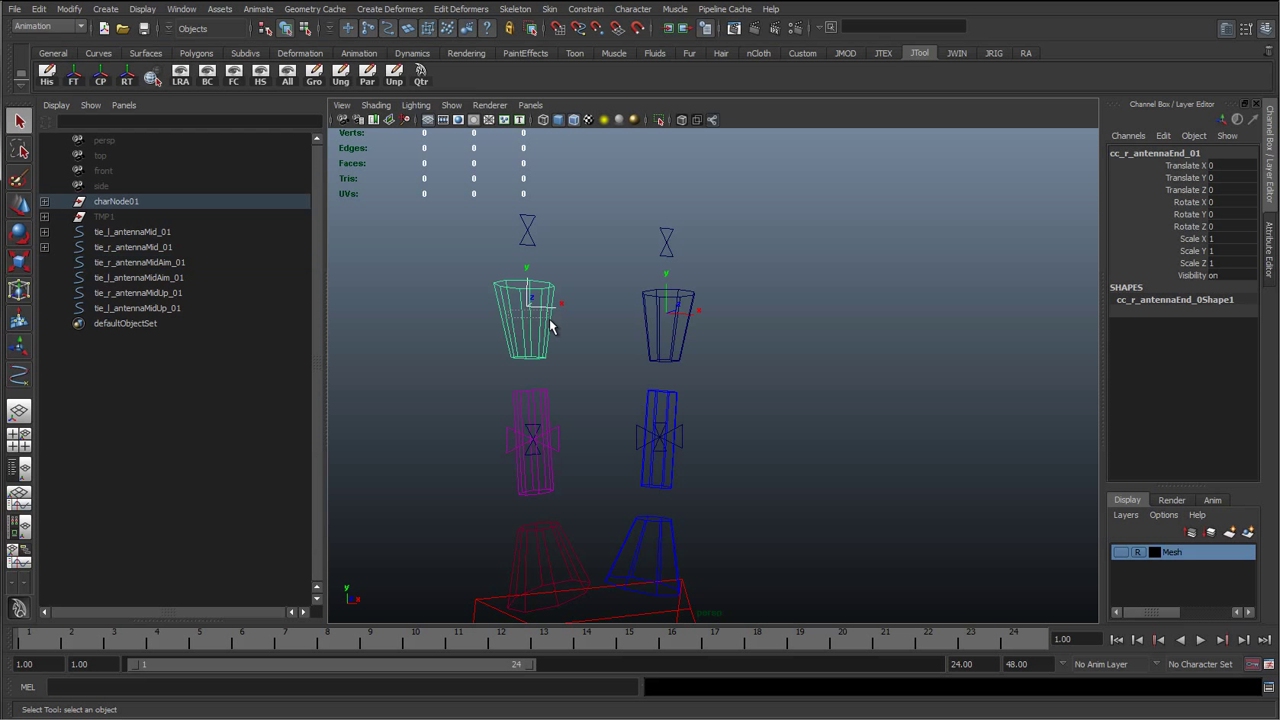
{"action": "key", "text": "w"}
{"action": "left_click_drag", "start_coordinate": [534, 308], "coordinate": [445, 310]}
{"action": "key", "text": "ctrl+z"}
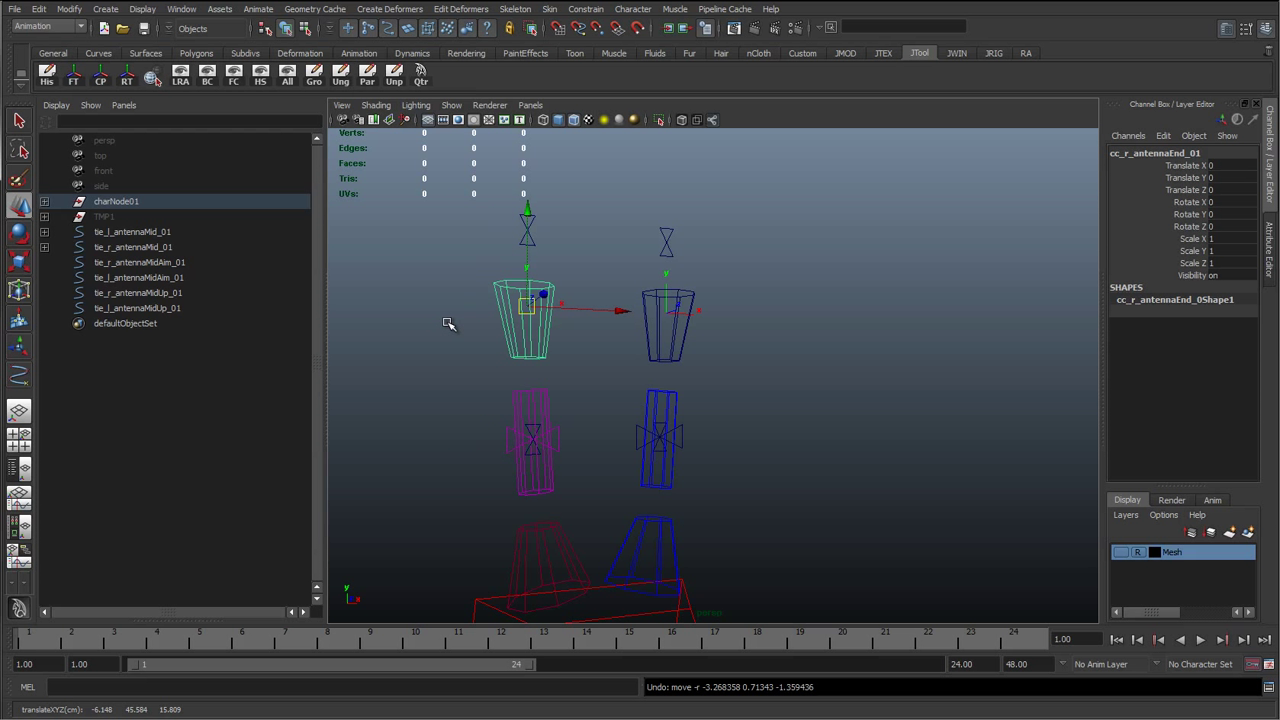
{"action": "left_click", "coordinate": [466, 291]}
{"action": "left_click", "coordinate": [173, 310]}
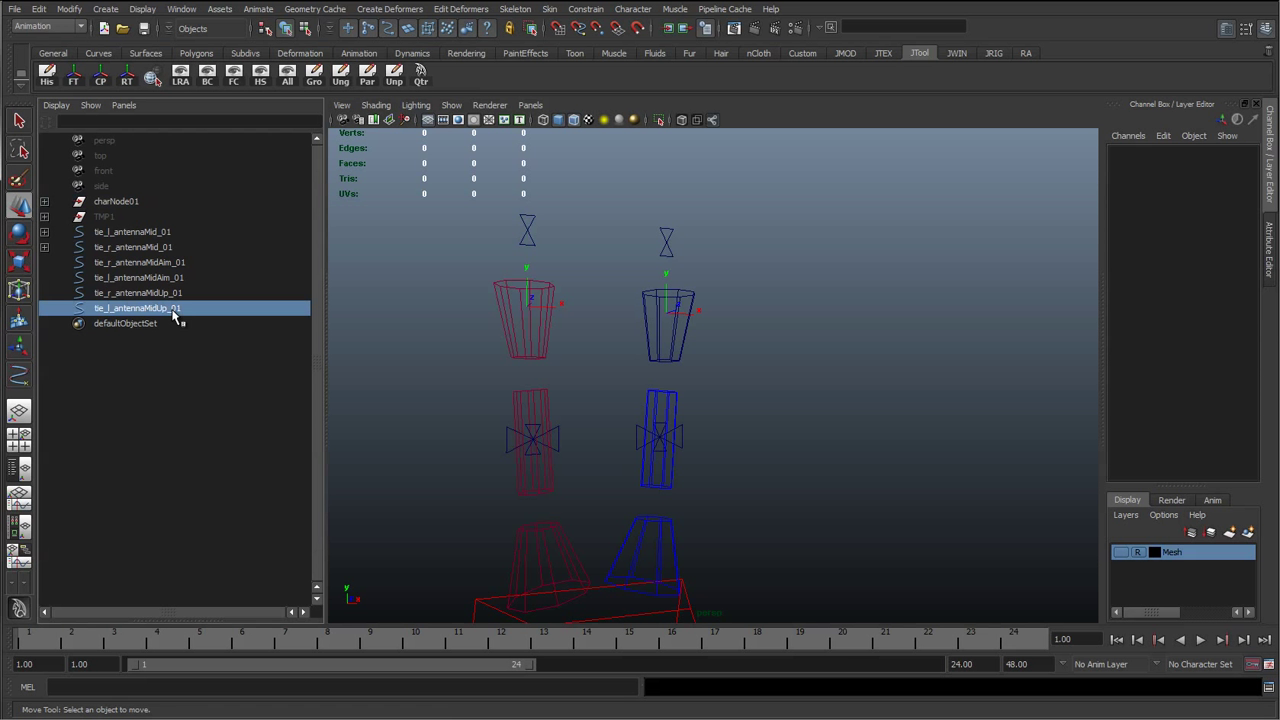
{"action": "left_click", "coordinate": [172, 293]}
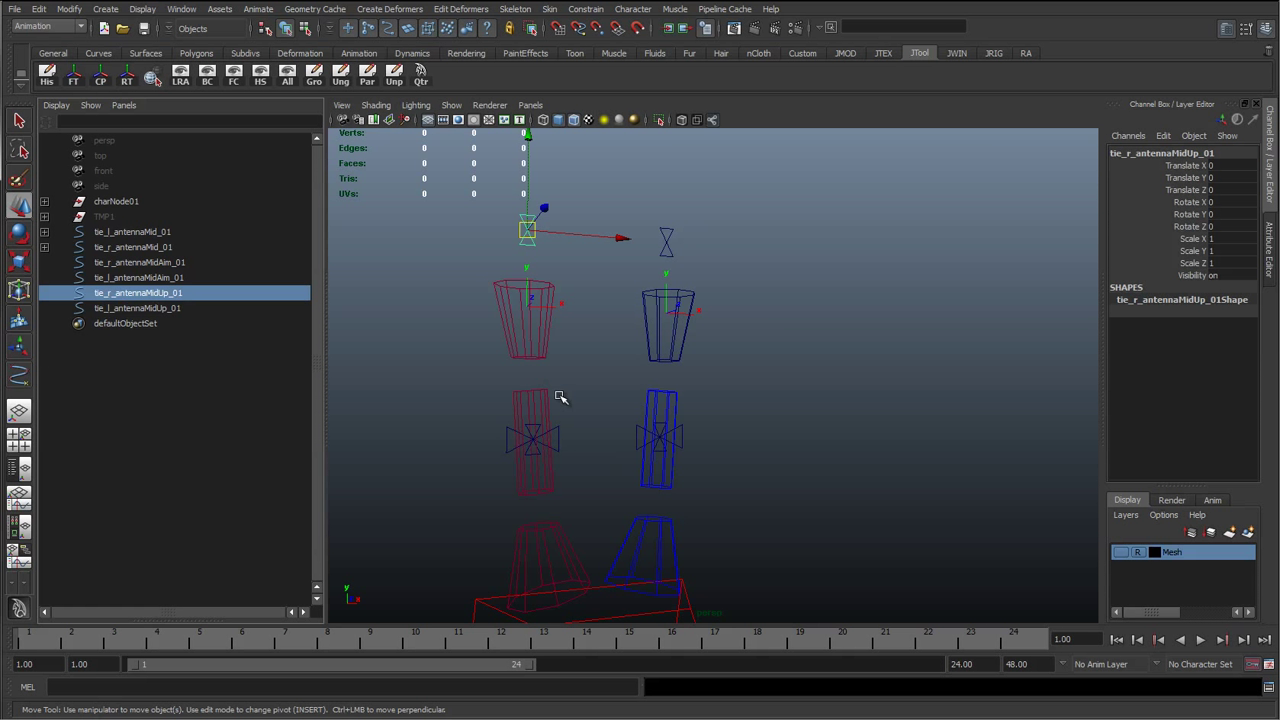
Test-move and rotate cc_r_antennaEnd_01 away from the antenna, and undo both transformations
{"action": "left_click", "coordinate": [520, 320]}
{"action": "left_click_drag", "start_coordinate": [529, 308], "coordinate": [280, 309]}
{"action": "key", "text": "e"}
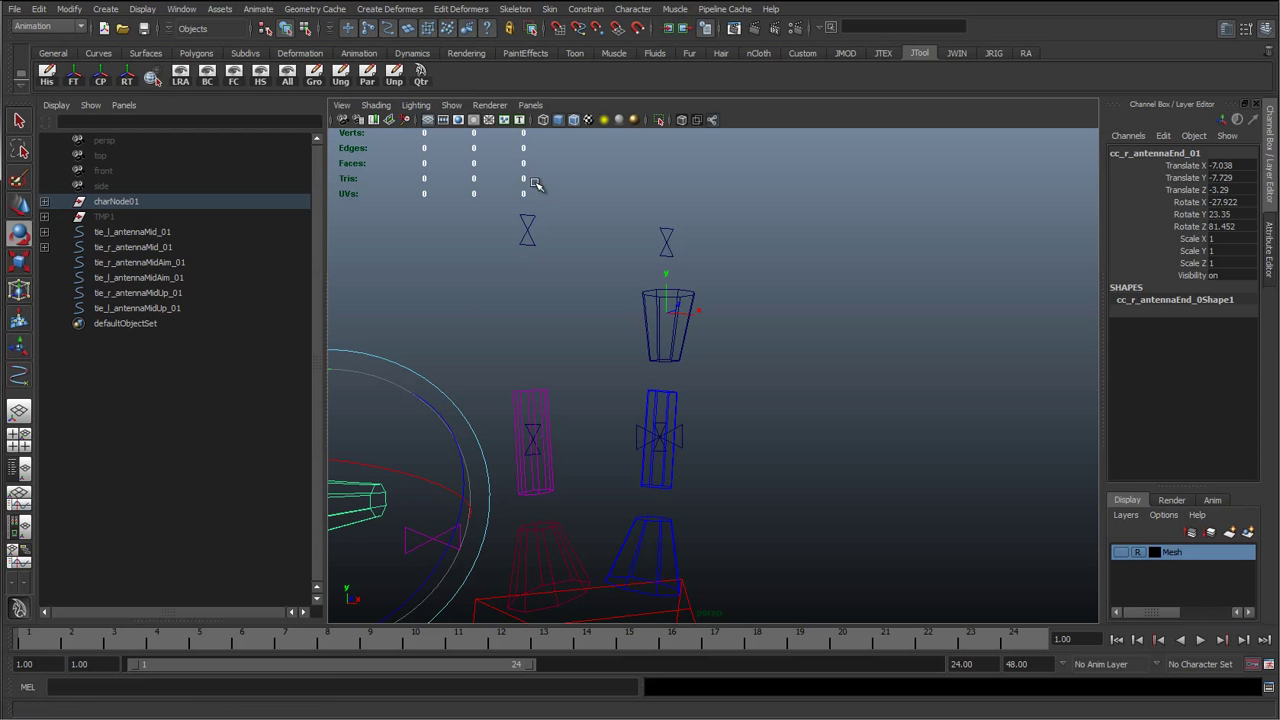
{"action": "middle_click_drag", "start_coordinate": [497, 449], "coordinate": [686, 399], "text": "alt"}
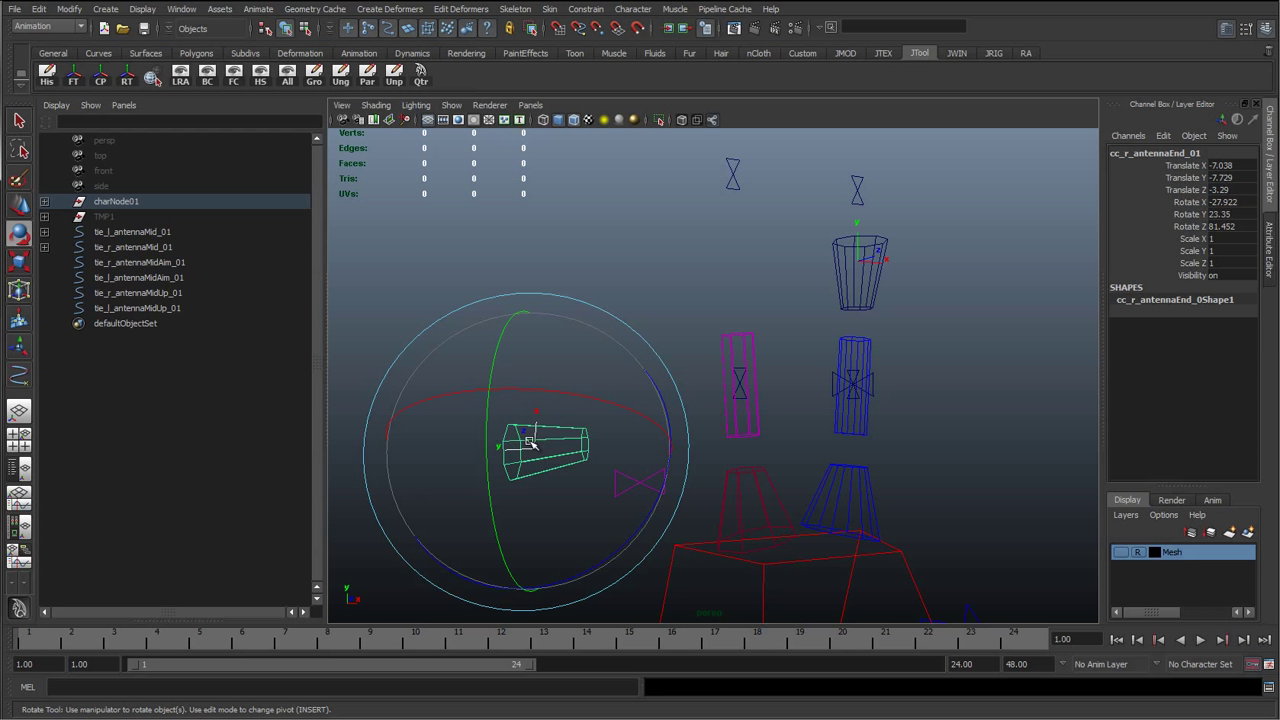
{"action": "key", "text": "ctrl+z"}
{"action": "key", "text": "ctrl+z"}
{"action": "middle_click_drag", "start_coordinate": [697, 397], "coordinate": [634, 400], "text": "alt"}
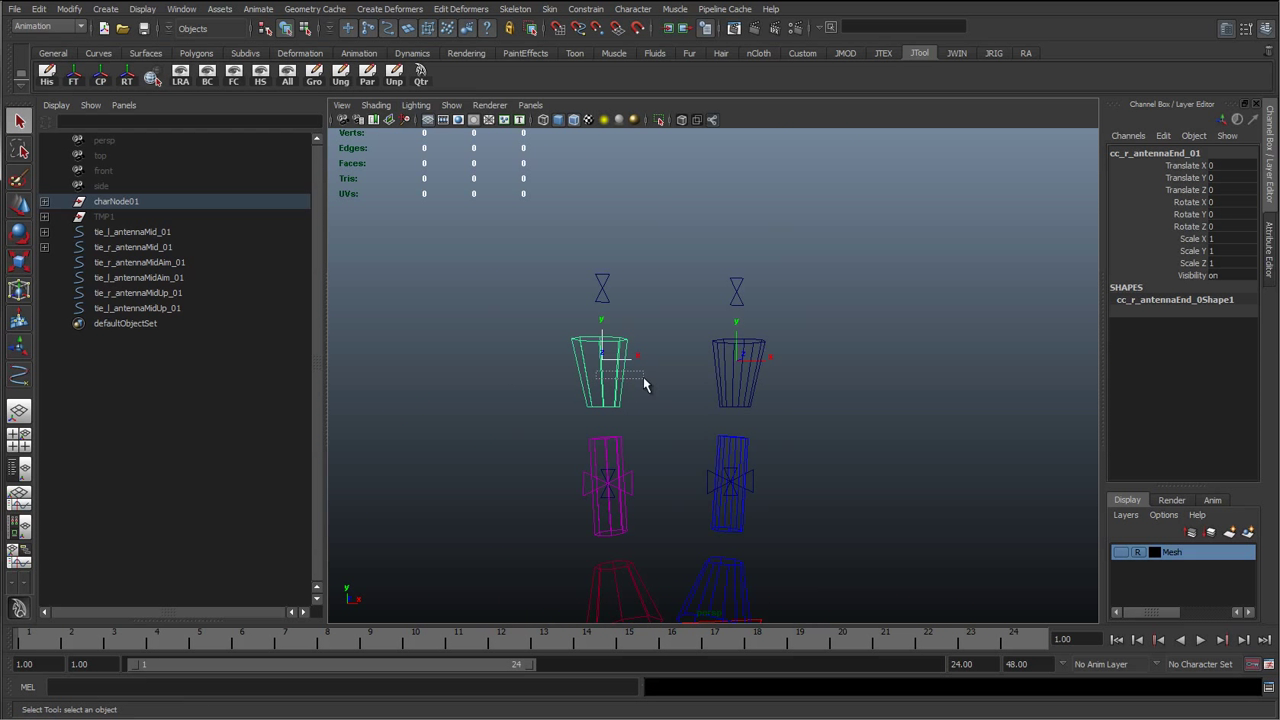
Parent-constrain the tie_r_antennaMidUp_01 curve to the cc_r_antennaEnd_01 control
{"action": "left_click", "coordinate": [608, 291], "text": "shift"}
{"action": "key", "text": "ctrl+z"}
{"action": "middle_click_drag", "start_coordinate": [646, 383], "coordinate": [554, 337], "text": "alt"}
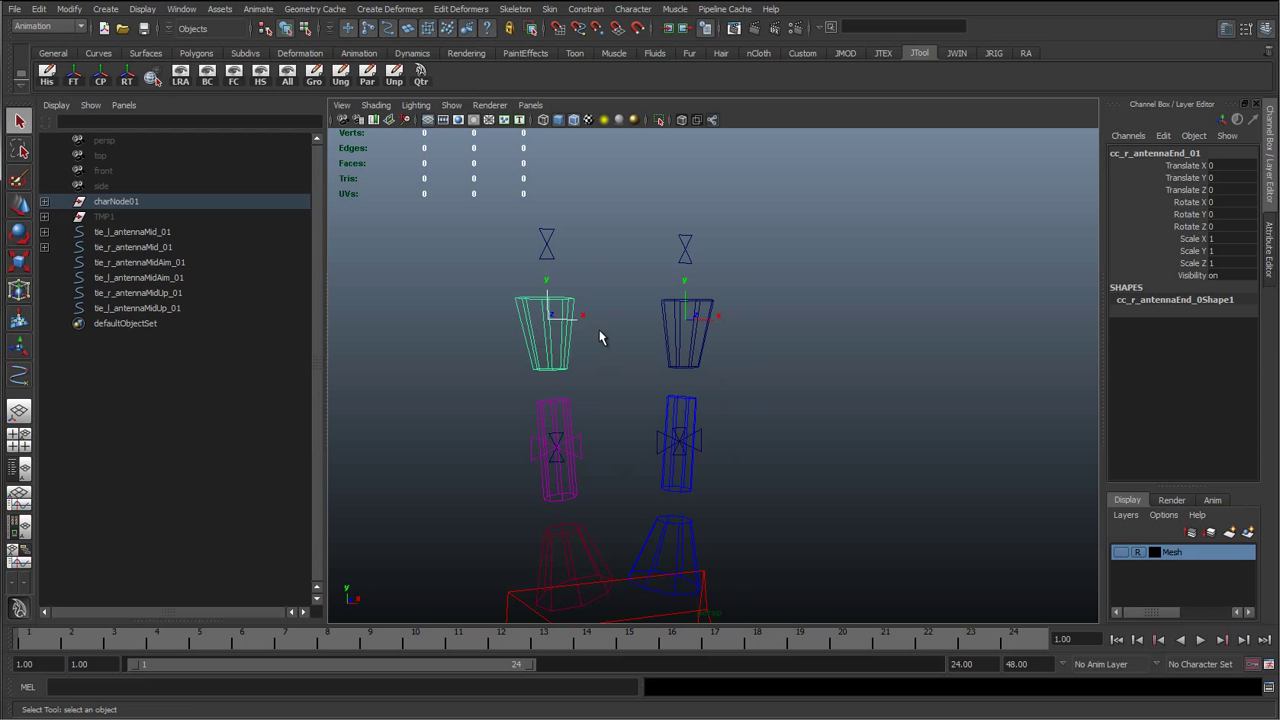
{"action": "left_click_drag", "start_coordinate": [530, 220], "coordinate": [583, 256], "text": "shift"}
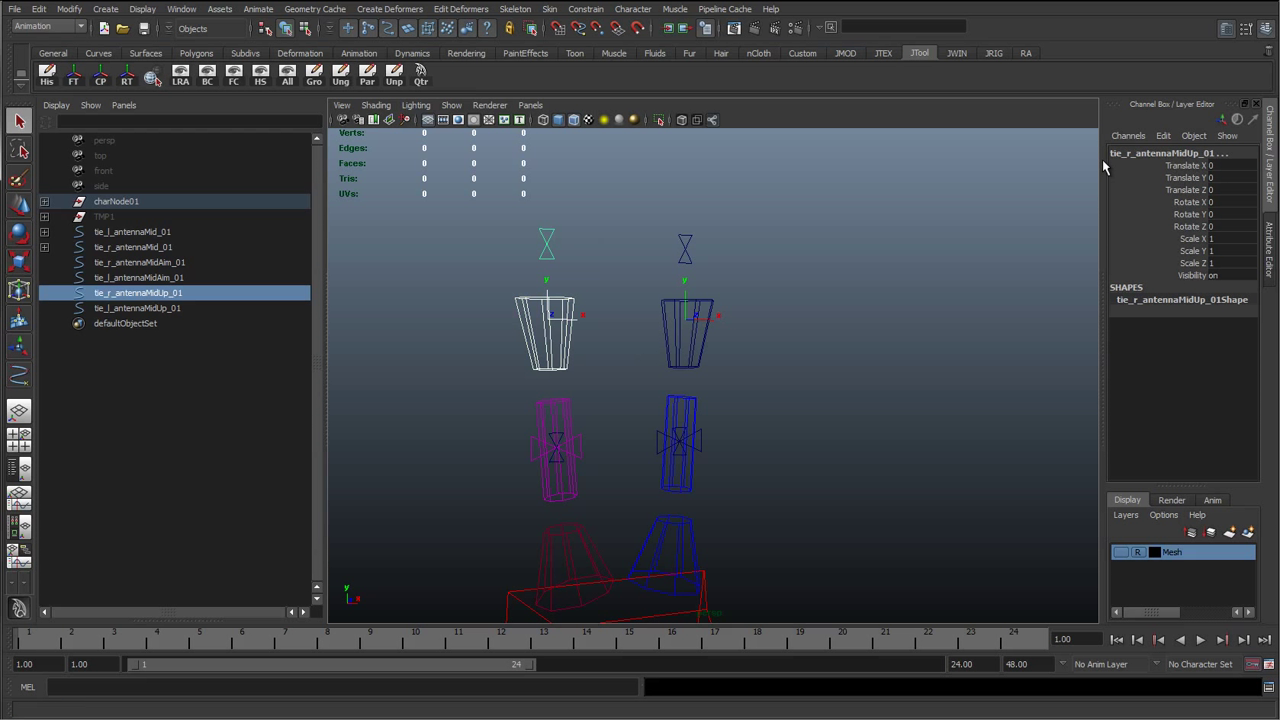
{"action": "left_click", "coordinate": [588, 9]}
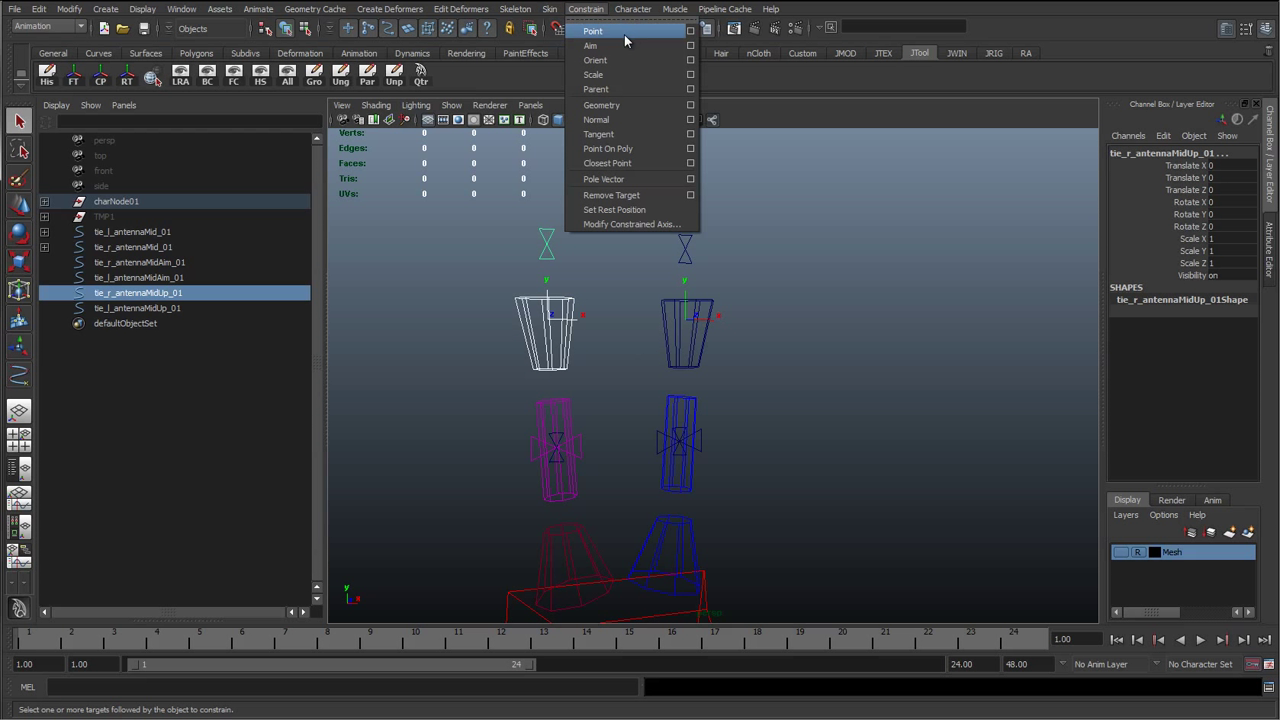
{"action": "left_click", "coordinate": [600, 102]}
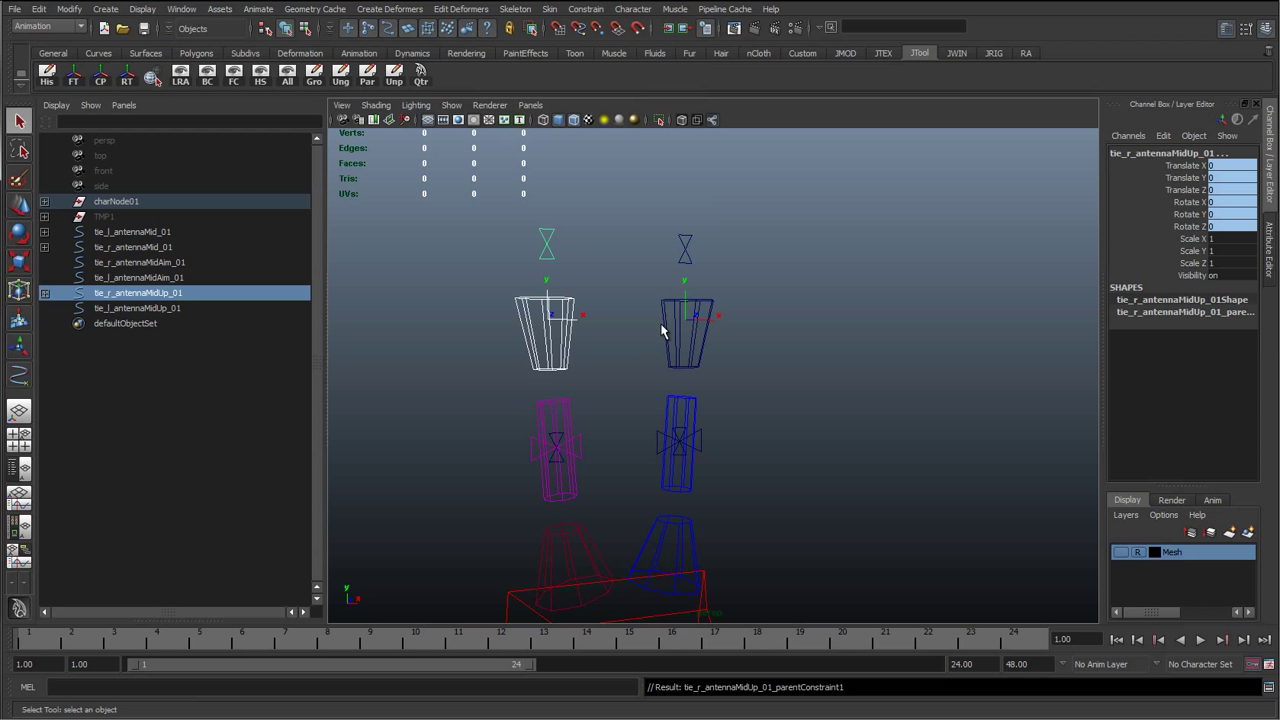
Parent-constrain the tie_l_antennaMidUp_01 curve to the left antenna end control
{"action": "left_click_drag", "start_coordinate": [660, 330], "coordinate": [700, 258]}
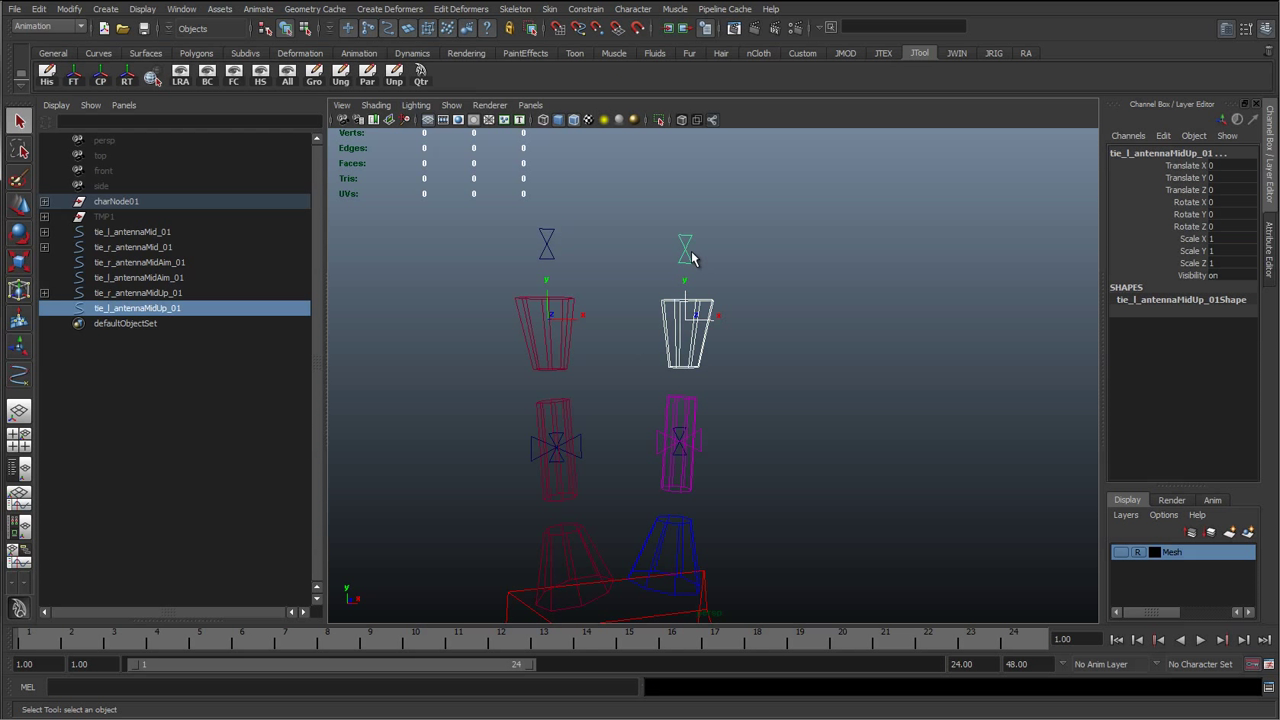
{"action": "key", "text": "g"}
{"action": "left_click", "coordinate": [677, 246]}
{"action": "left_click", "coordinate": [551, 246]}
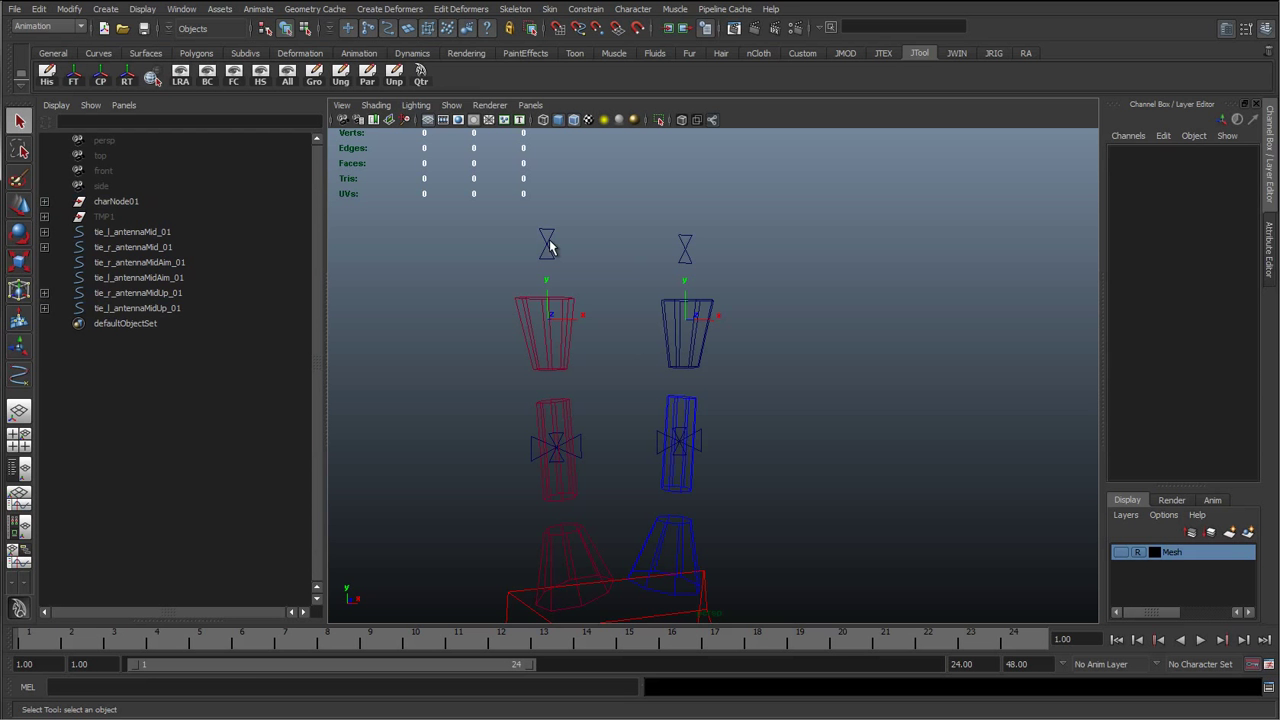
Parent the tie_r_antennaMidAim_01 curve under tie_r_antennaMid_01 in the hierarchy
{"action": "left_click", "coordinate": [548, 246]}
{"action": "scroll", "coordinate": [580, 332], "scroll_direction": "up", "scroll_amount": 4}
{"action": "middle_click_drag", "start_coordinate": [594, 339], "coordinate": [649, 226], "text": "alt"}
{"action": "left_click", "coordinate": [535, 365]}
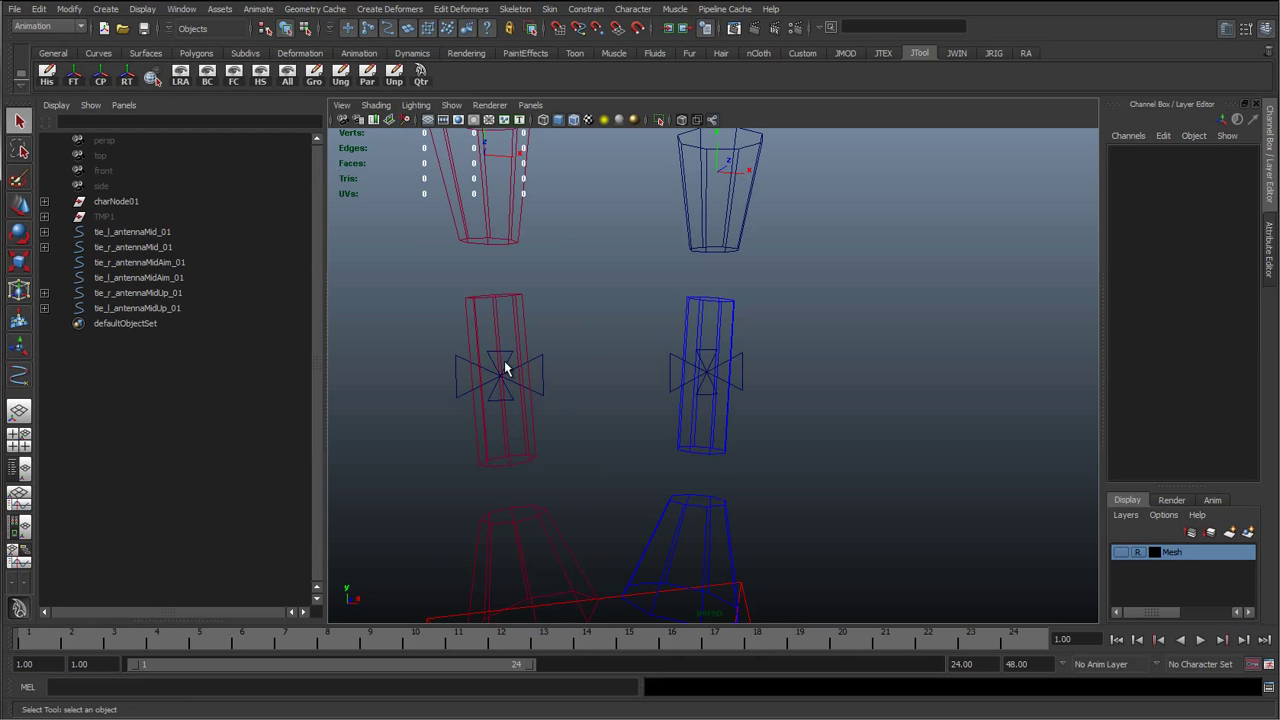
{"action": "left_click", "coordinate": [505, 368]}
{"action": "left_click", "coordinate": [507, 369]}
{"action": "scroll", "coordinate": [564, 368], "scroll_direction": "up", "scroll_amount": 4}
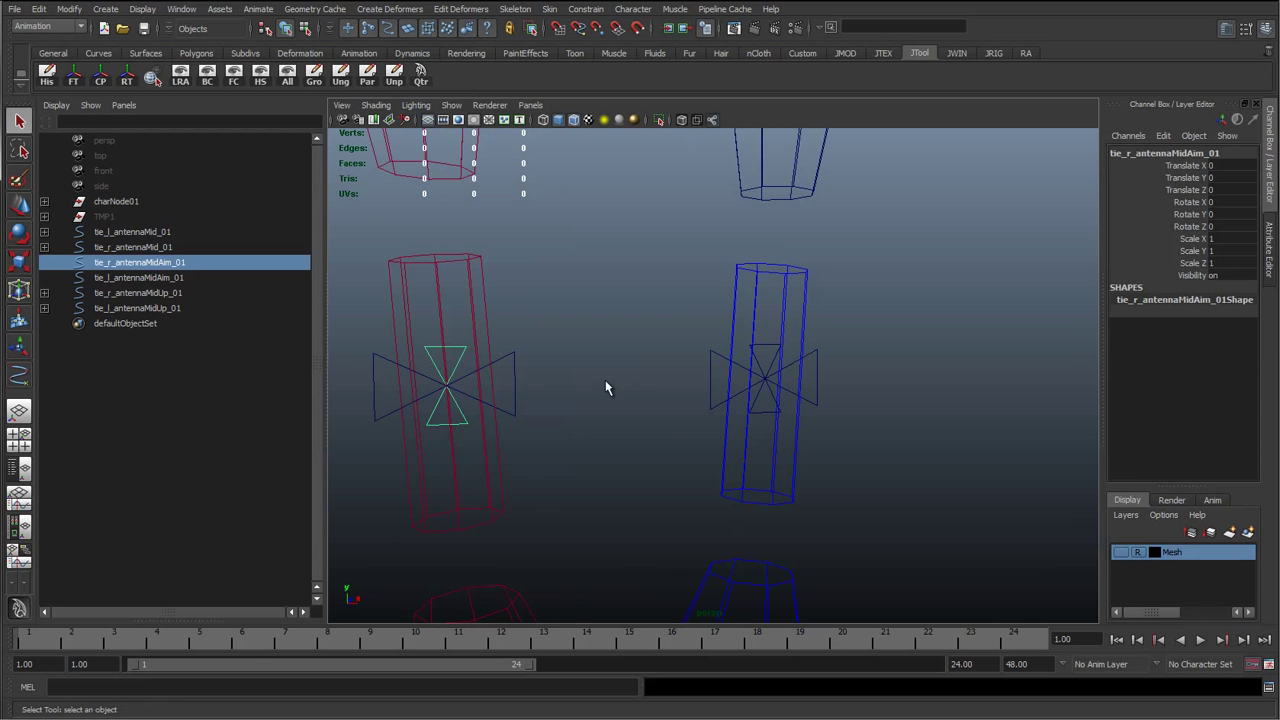
{"action": "left_click", "coordinate": [518, 359], "text": "shift"}
{"action": "key", "text": "p"}
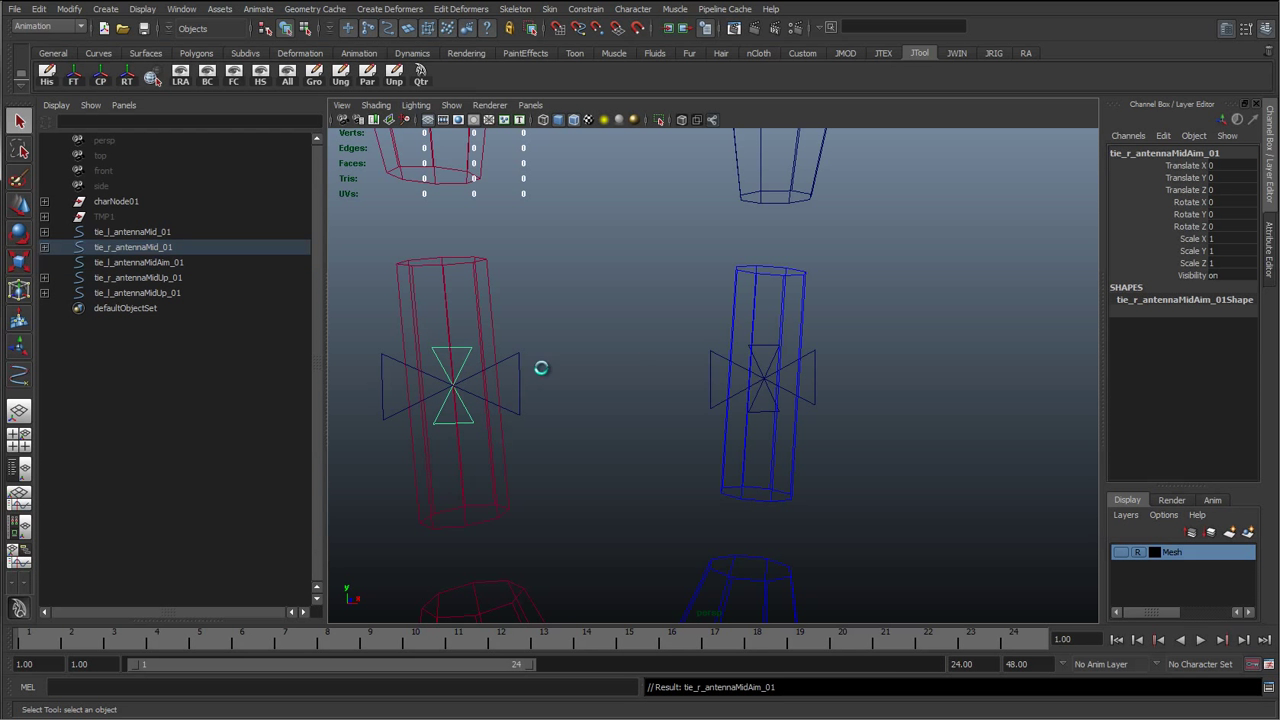
Parent the tie_l_antennaMidAim_01 curve under tie_l_antennaMid_01 and clear the selection
{"action": "left_click", "coordinate": [766, 358]}
{"action": "left_click", "coordinate": [813, 362], "text": "shift"}
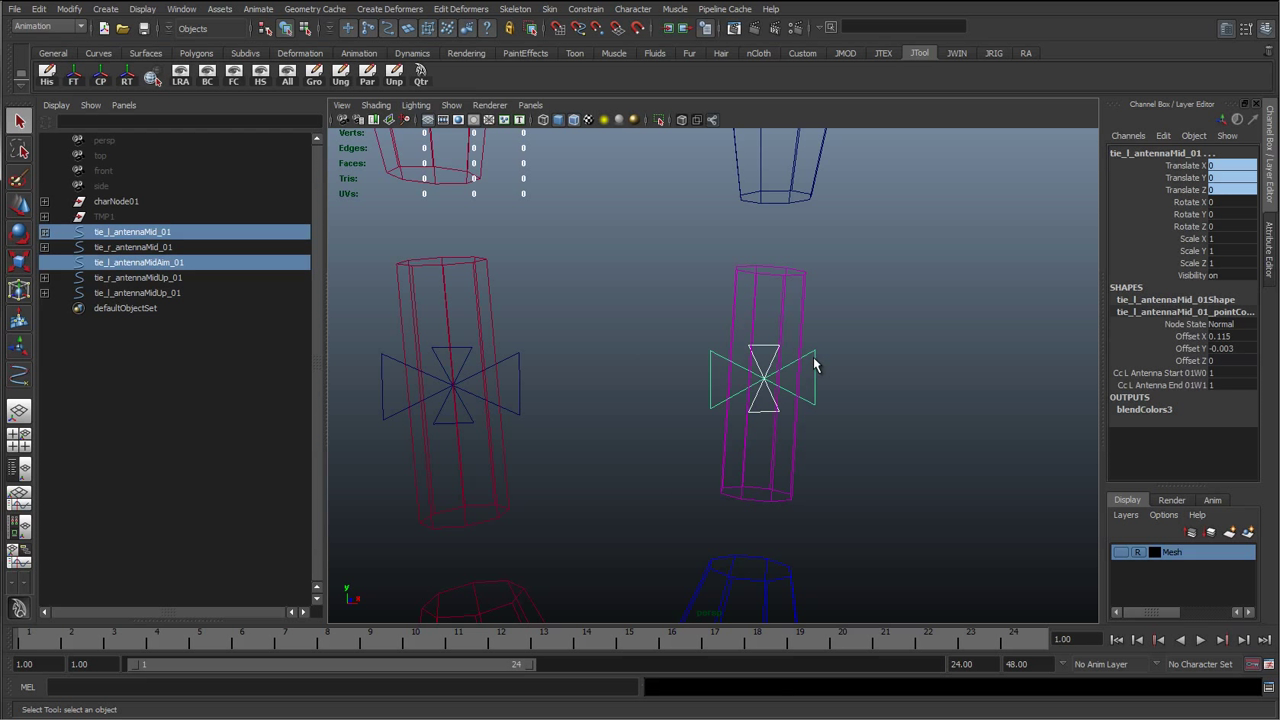
{"action": "key", "text": "p"}
{"action": "left_click", "coordinate": [766, 370]}
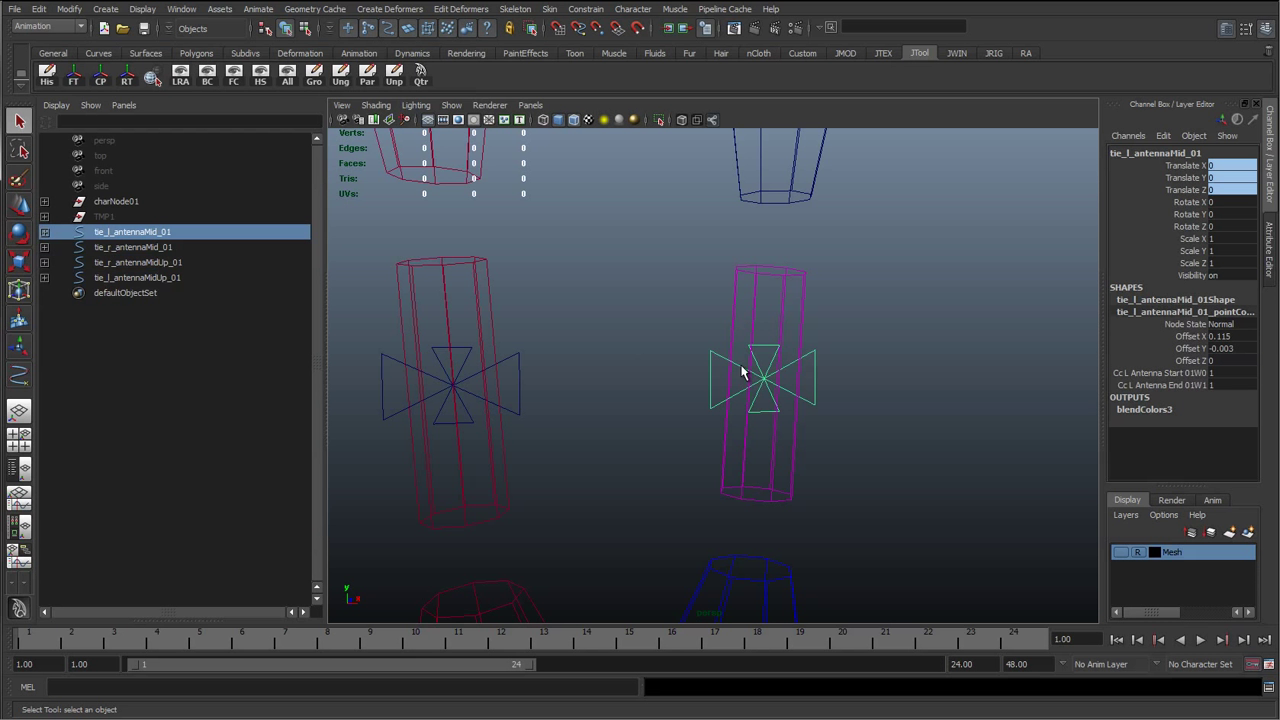
{"action": "left_click", "coordinate": [547, 357]}
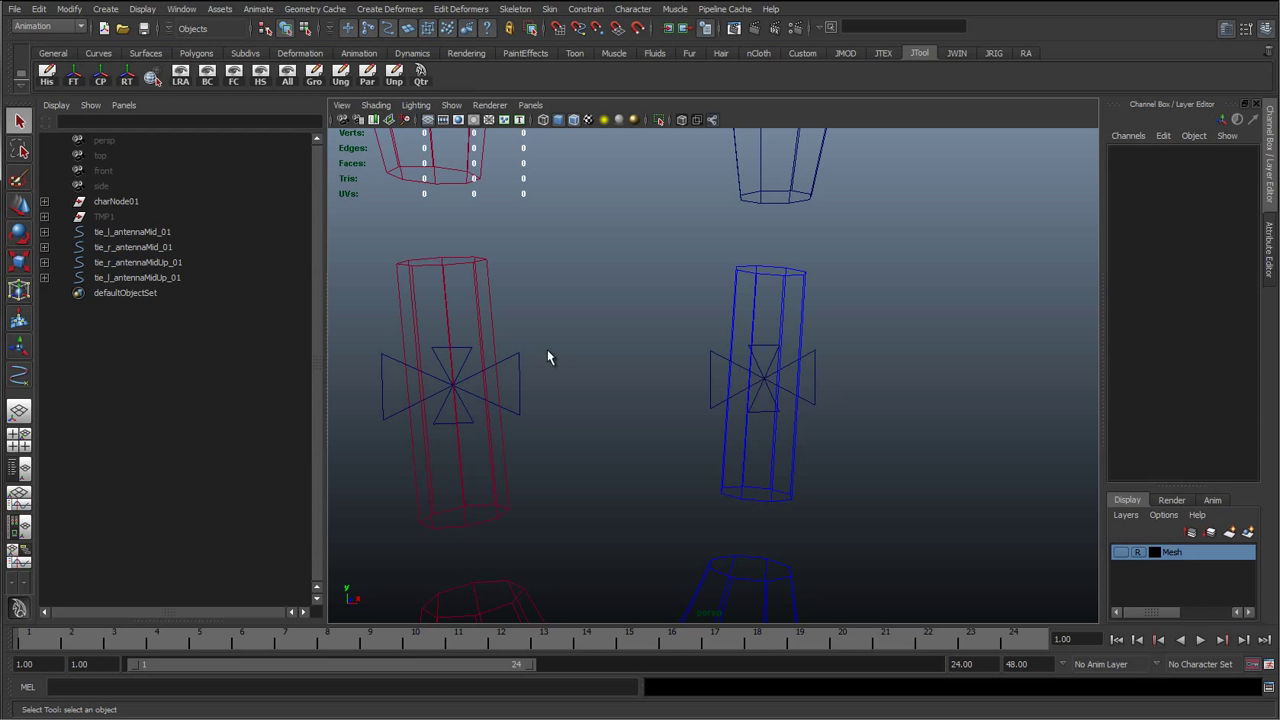
{"action": "key", "text": "a"}
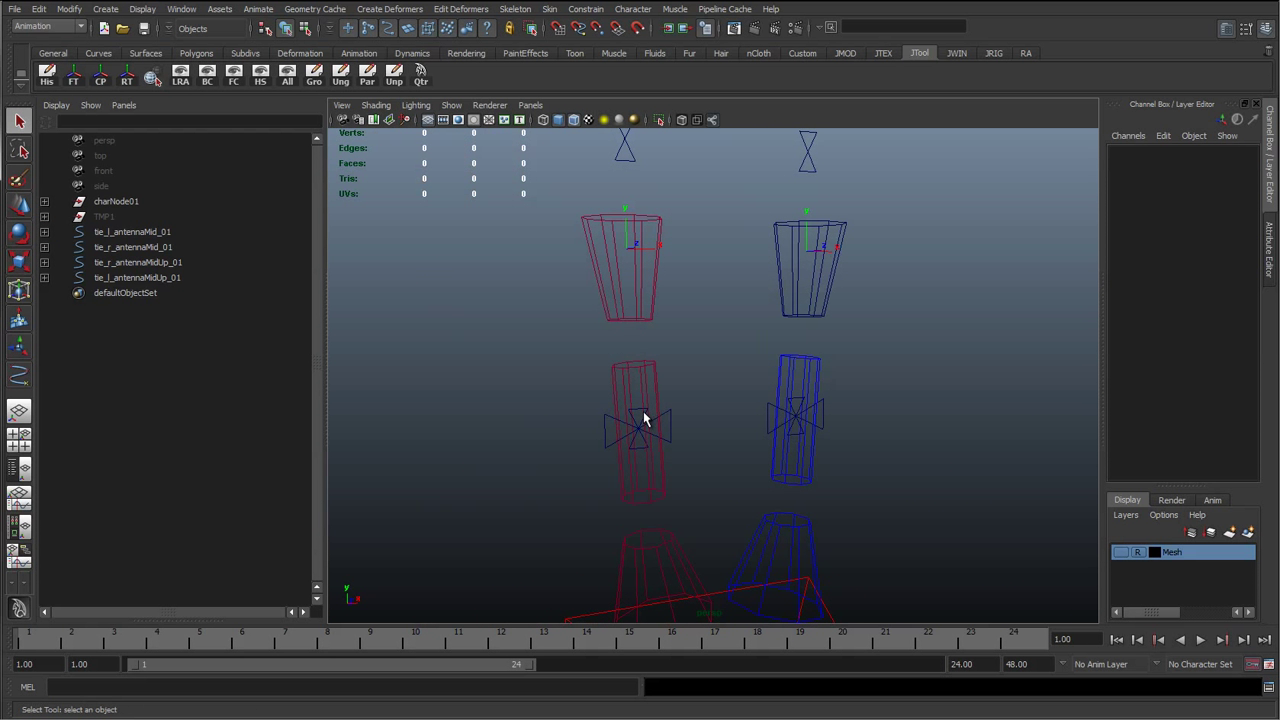
{"action": "left_click", "coordinate": [643, 418]}
{"action": "left_click", "coordinate": [532, 366]}
{"action": "right_click_drag", "start_coordinate": [518, 343], "coordinate": [531, 303], "text": "alt"}
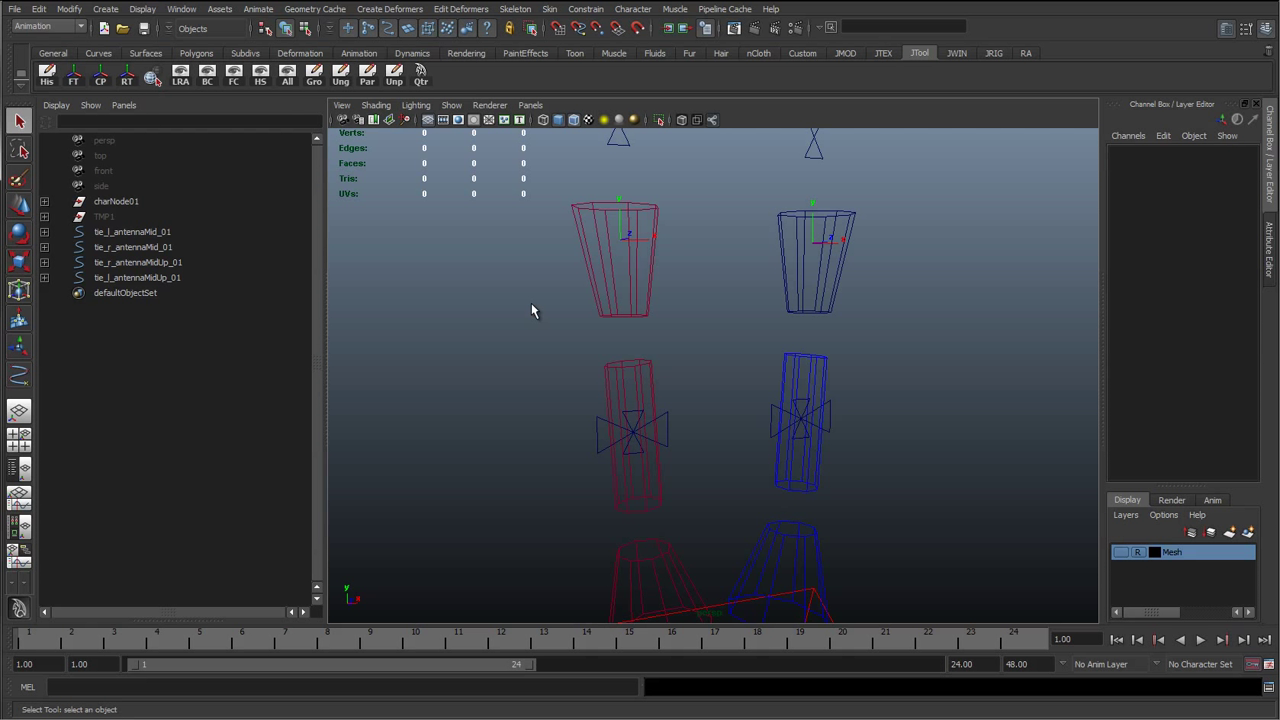
Select cc_r_antennaEnd_01 followed by tie_r_antennaMidAim_01 and open the Aim constraint options for them
{"action": "left_click", "coordinate": [609, 288]}
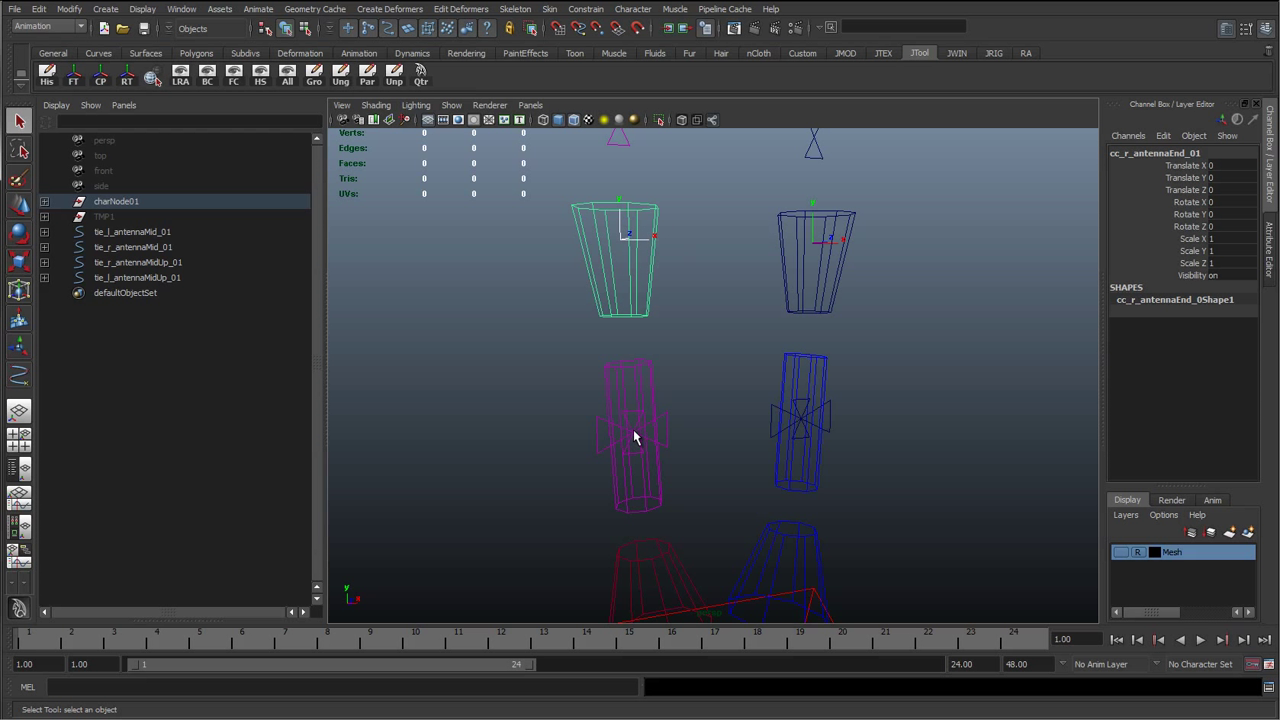
{"action": "right_click_drag", "start_coordinate": [617, 454], "coordinate": [700, 480], "text": "alt"}
{"action": "middle_click_drag", "start_coordinate": [652, 399], "coordinate": [704, 336], "text": "alt"}
{"action": "right_click_drag", "start_coordinate": [662, 372], "coordinate": [682, 409], "text": "alt"}
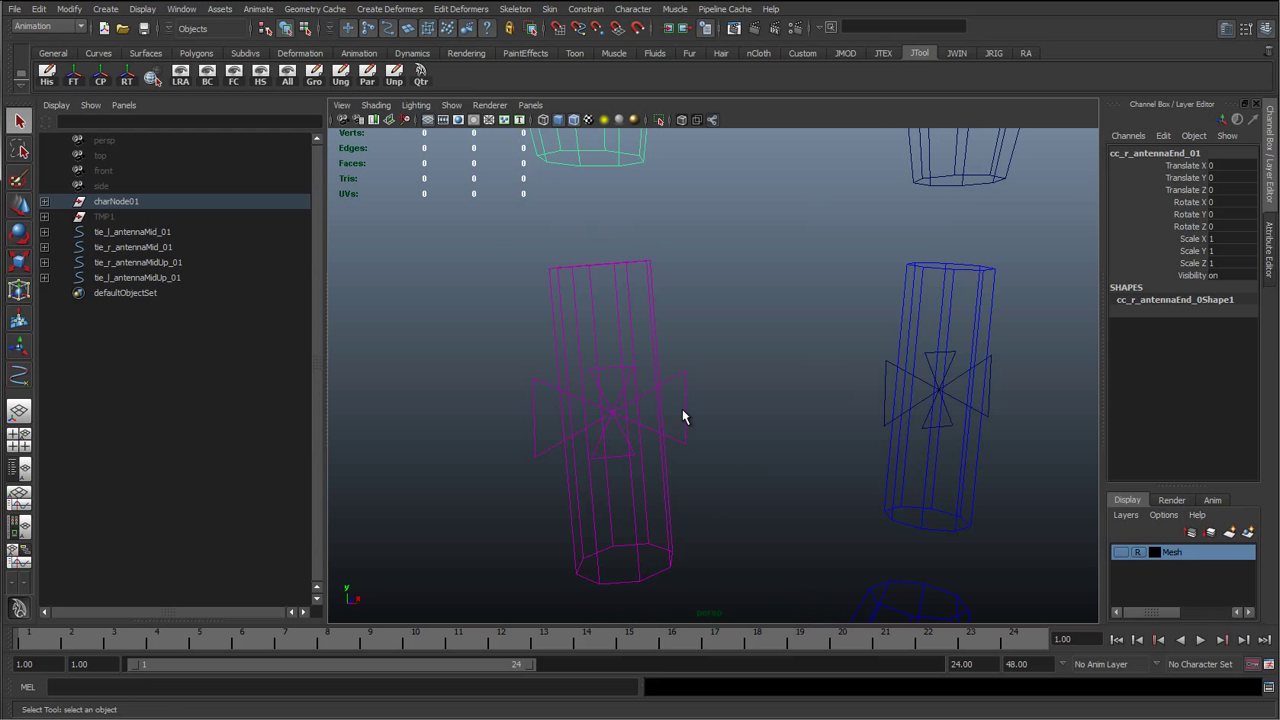
{"action": "left_click", "coordinate": [612, 370]}
{"action": "right_click_drag", "start_coordinate": [610, 375], "coordinate": [689, 300], "text": "alt"}
{"action": "middle_click_drag", "start_coordinate": [689, 300], "coordinate": [689, 397], "text": "alt"}
{"action": "left_click", "coordinate": [586, 9]}
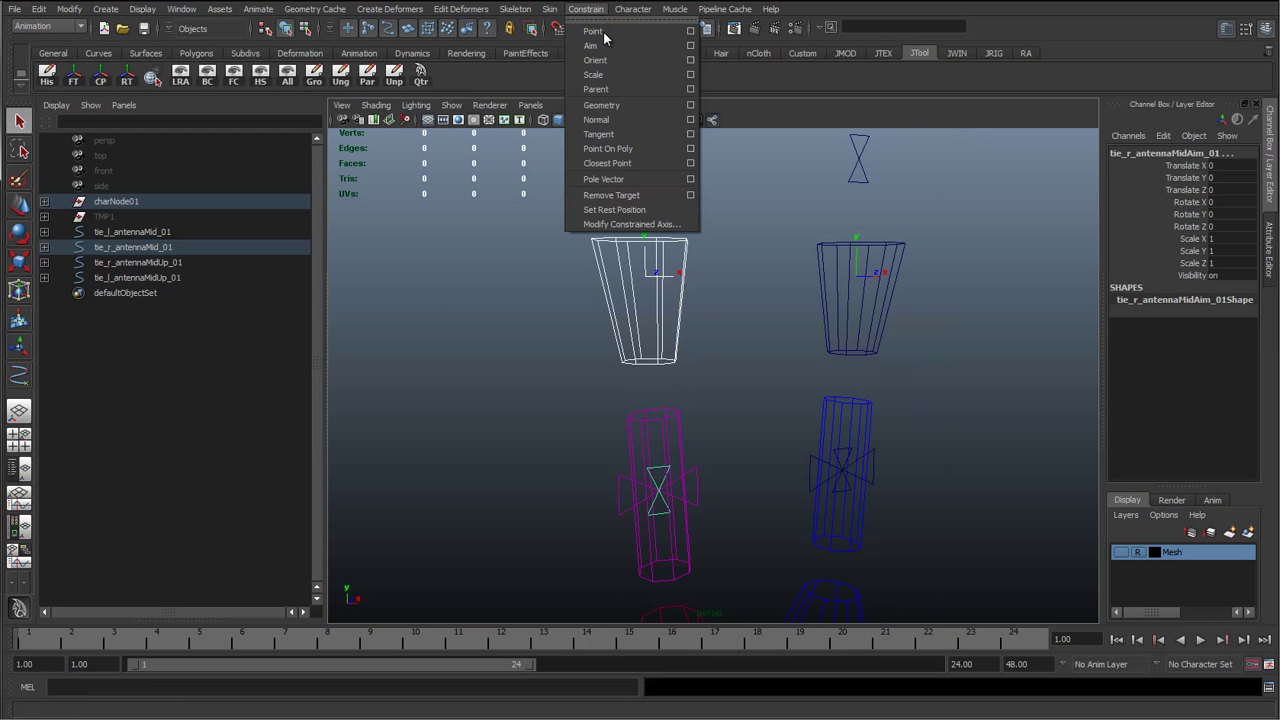
{"action": "left_click", "coordinate": [679, 48]}
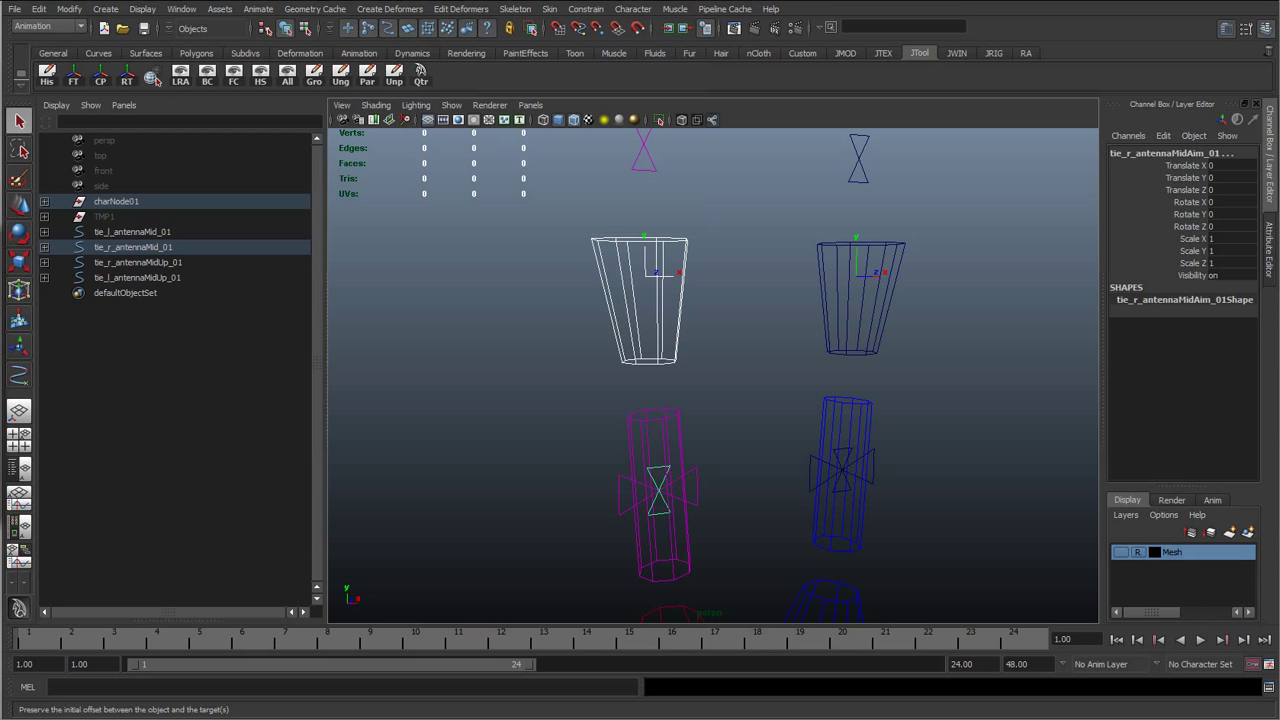
Reset the Aim constraint options to their defaults and turn on Maintain offset
{"action": "left_click_drag", "start_coordinate": [2, 200], "coordinate": [394, 293]}
{"action": "right_click_drag", "start_coordinate": [634, 363], "coordinate": [554, 347], "text": "alt"}
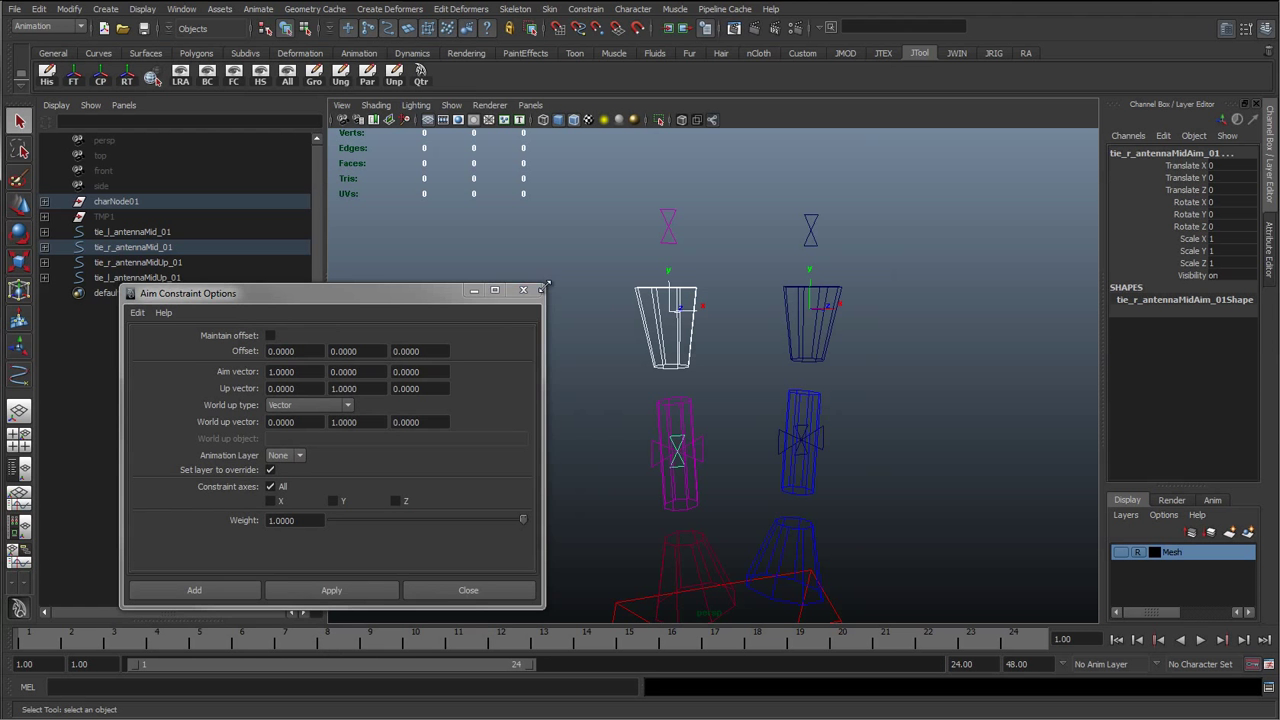
{"action": "left_click_drag", "start_coordinate": [546, 283], "coordinate": [546, 305]}
{"action": "left_click", "coordinate": [137, 333]}
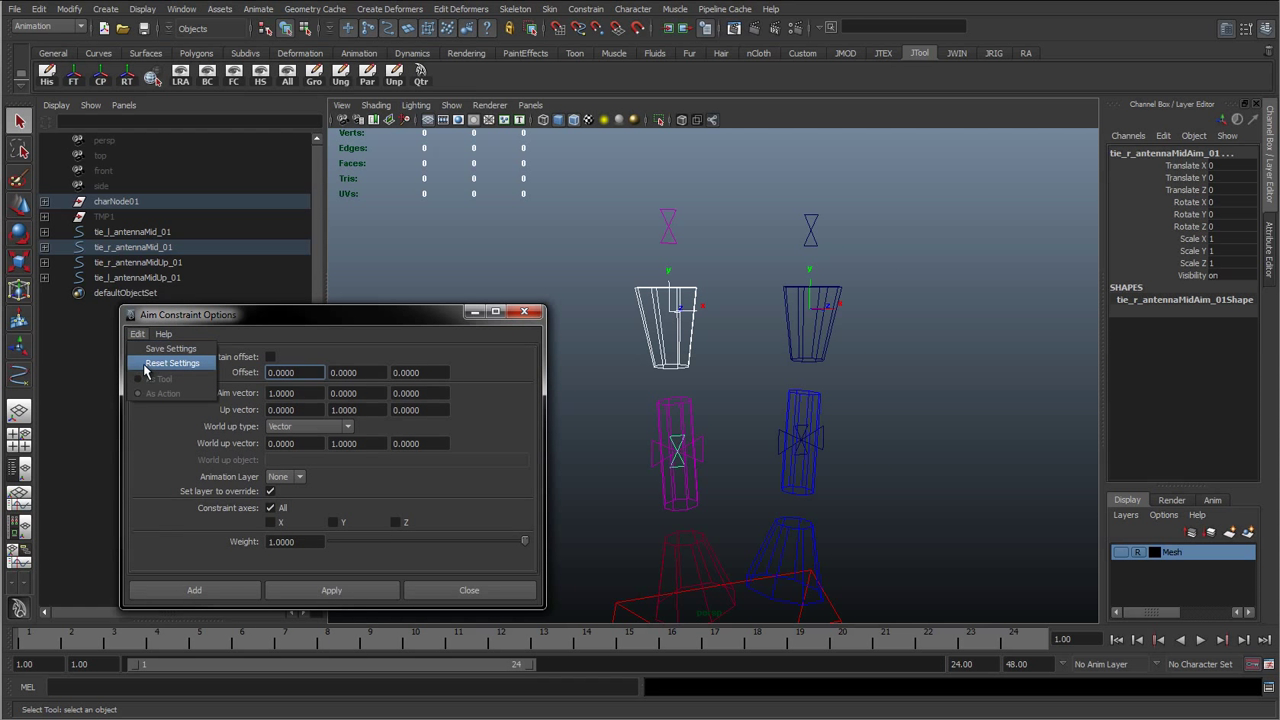
{"action": "left_click", "coordinate": [146, 363]}
{"action": "left_click_drag", "start_coordinate": [394, 320], "coordinate": [456, 324]}
{"action": "scroll", "coordinate": [700, 445], "scroll_direction": "up", "scroll_amount": 1}
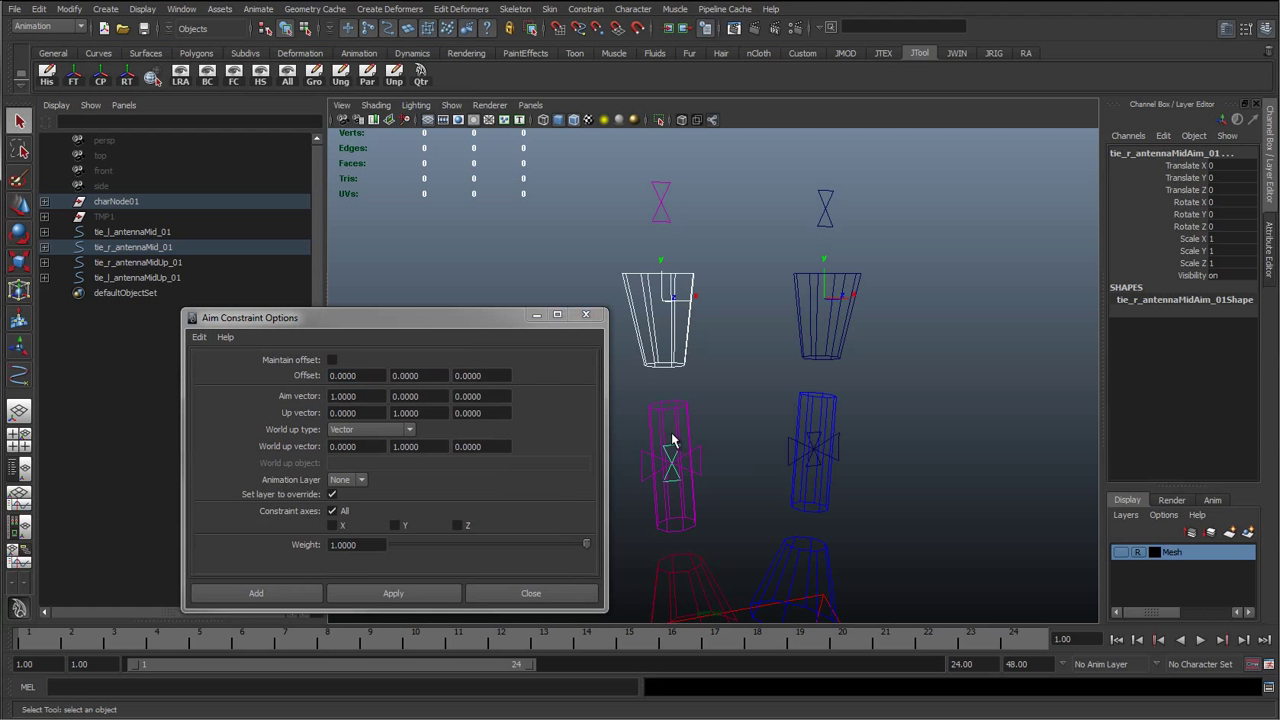
{"action": "left_click_drag", "start_coordinate": [721, 469], "coordinate": [696, 466], "text": "alt"}
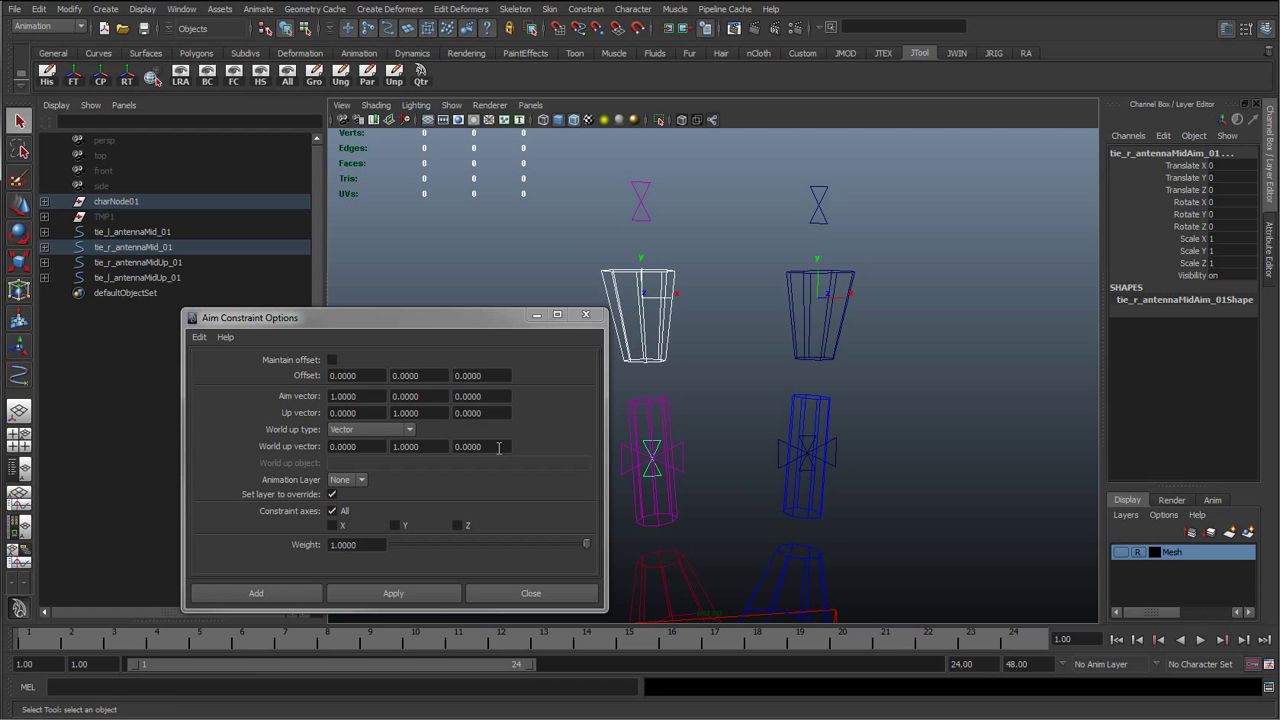
{"action": "left_click", "coordinate": [333, 360]}
{"action": "middle_click_drag", "start_coordinate": [773, 403], "coordinate": [834, 385], "text": "alt"}
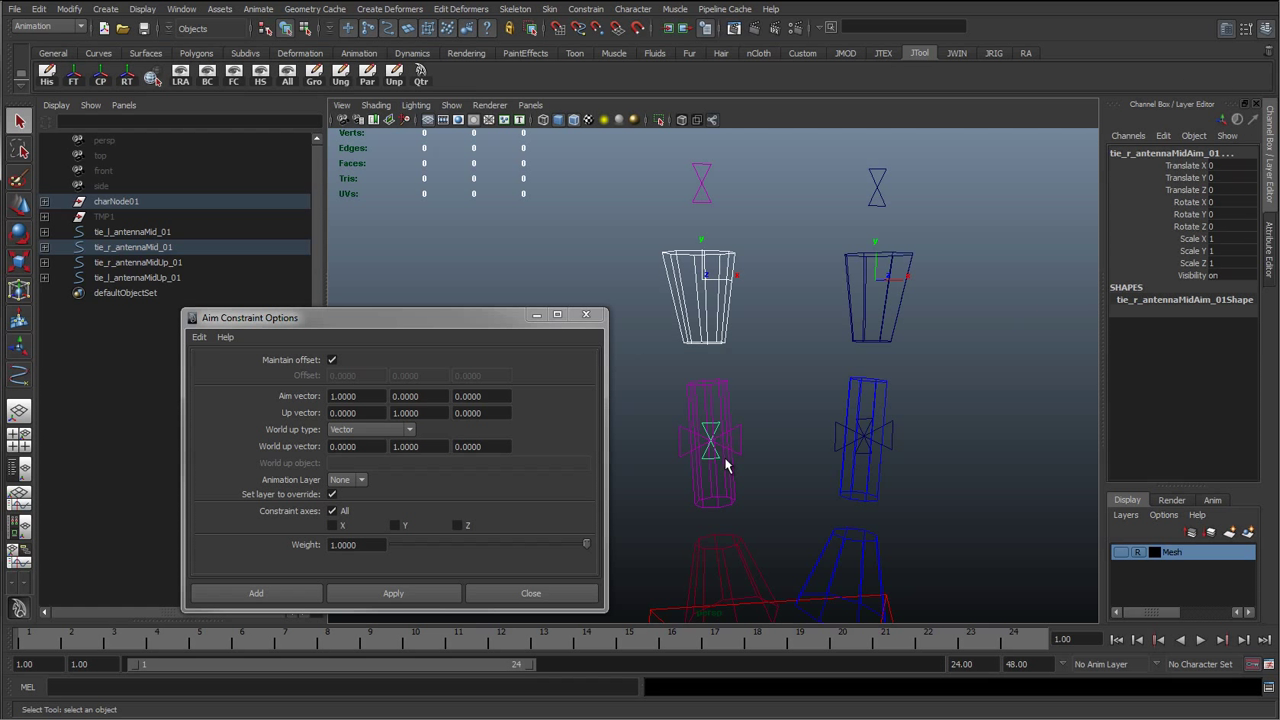
{"action": "middle_click_drag", "start_coordinate": [750, 445], "coordinate": [764, 407], "text": "alt"}
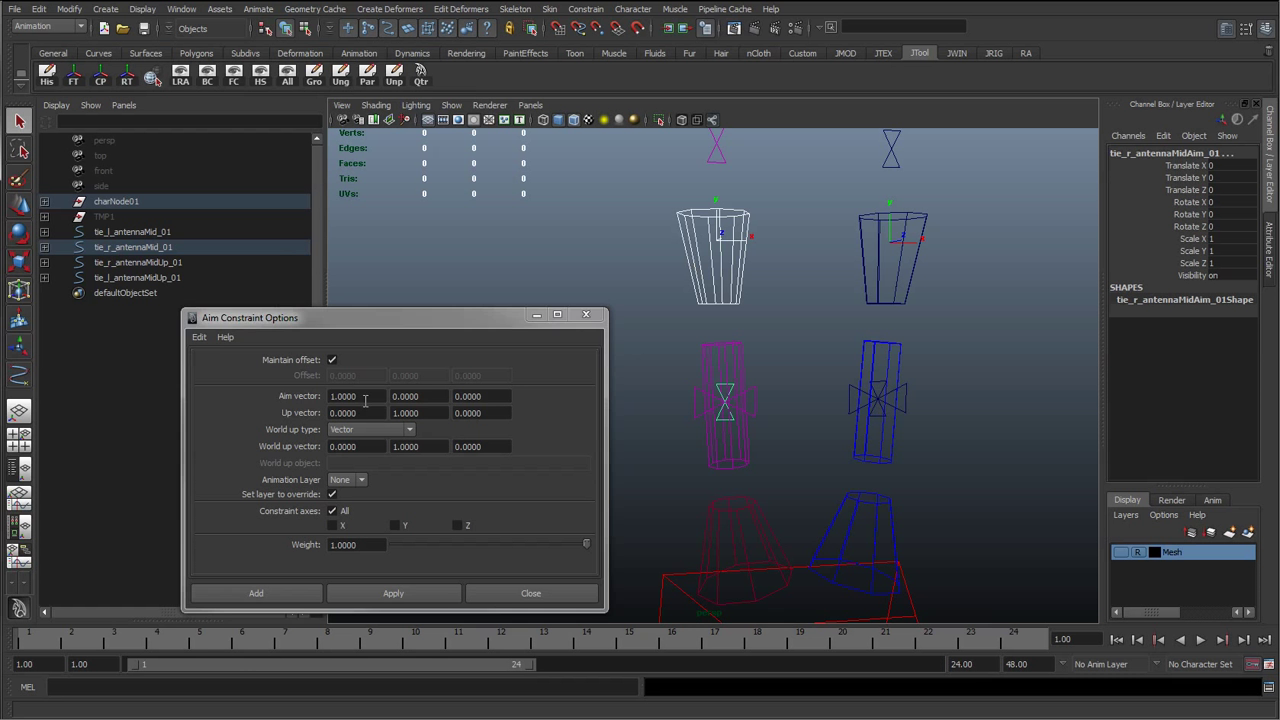
Set the aim vector to 0, 1, 0 in the Aim constraint options
{"action": "left_click", "coordinate": [449, 340]}
{"action": "left_click_drag", "start_coordinate": [449, 340], "coordinate": [394, 291]}
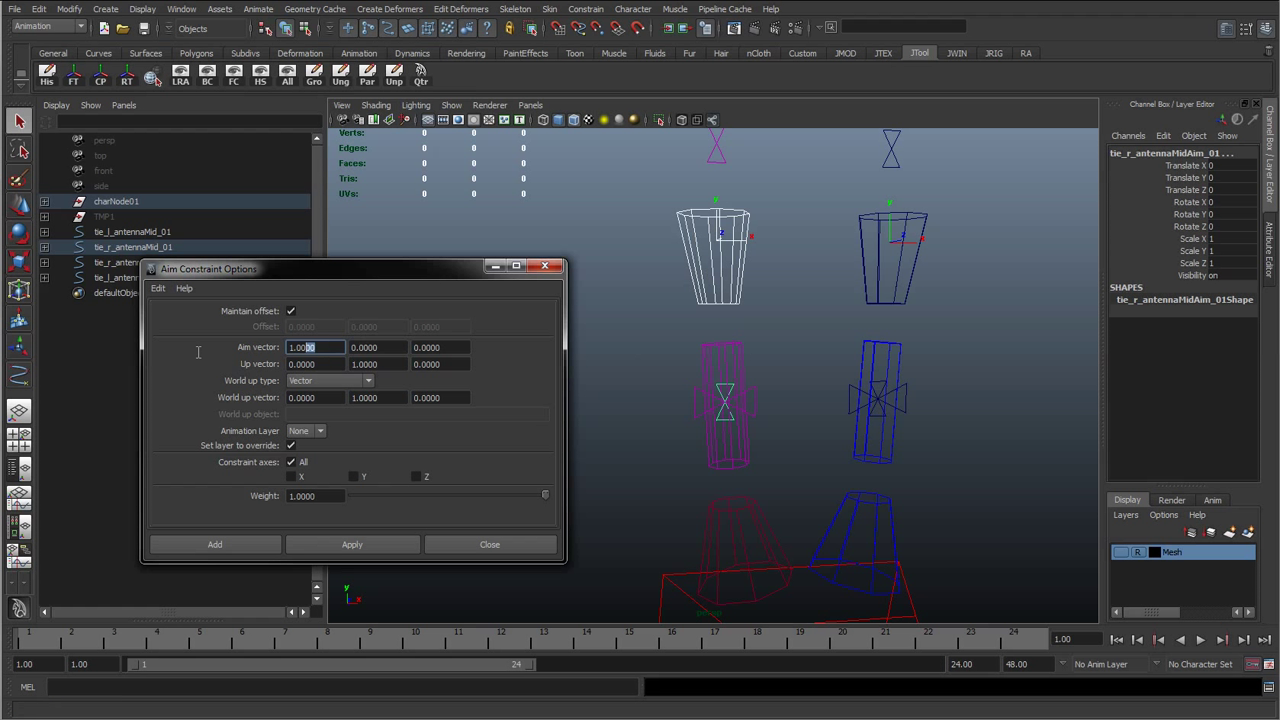
{"action": "type", "text": "0"}
{"action": "key", "text": "Tab"}
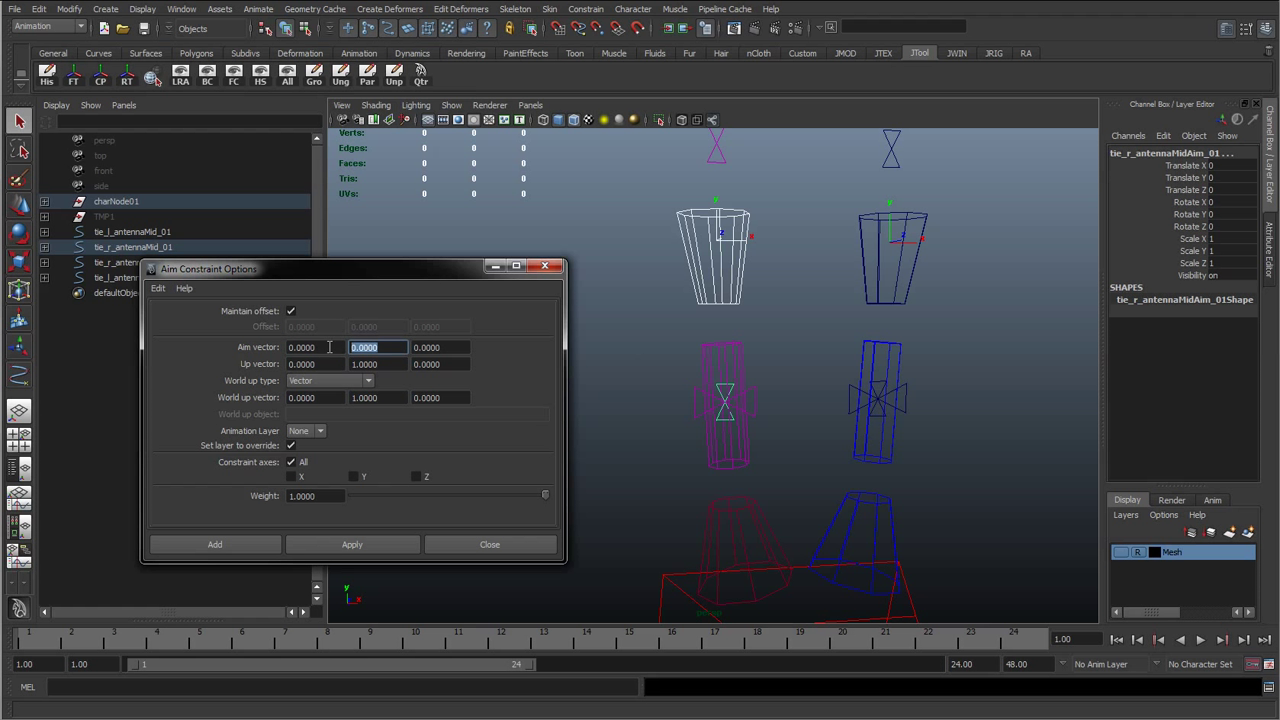
{"action": "type", "text": "1"}
{"action": "left_click", "coordinate": [388, 364]}
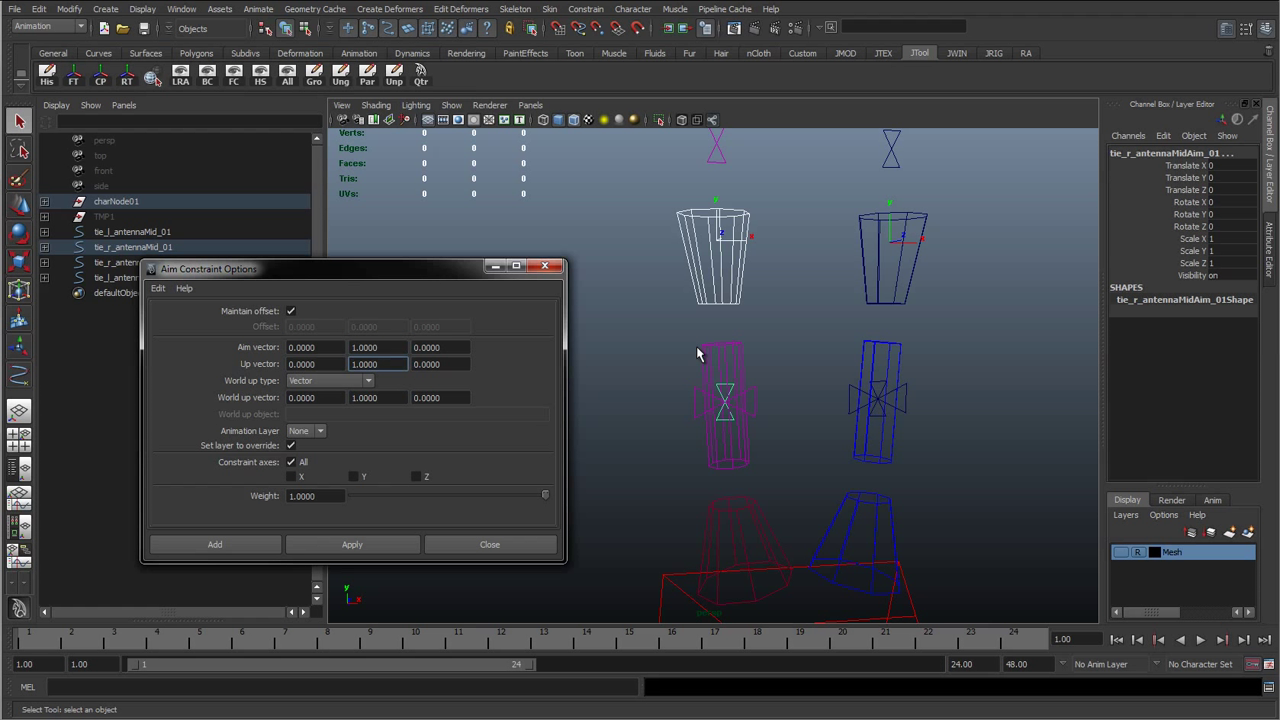
{"action": "double_click", "coordinate": [384, 364]}
{"action": "middle_click_drag", "start_coordinate": [692, 350], "coordinate": [694, 374], "text": "alt"}
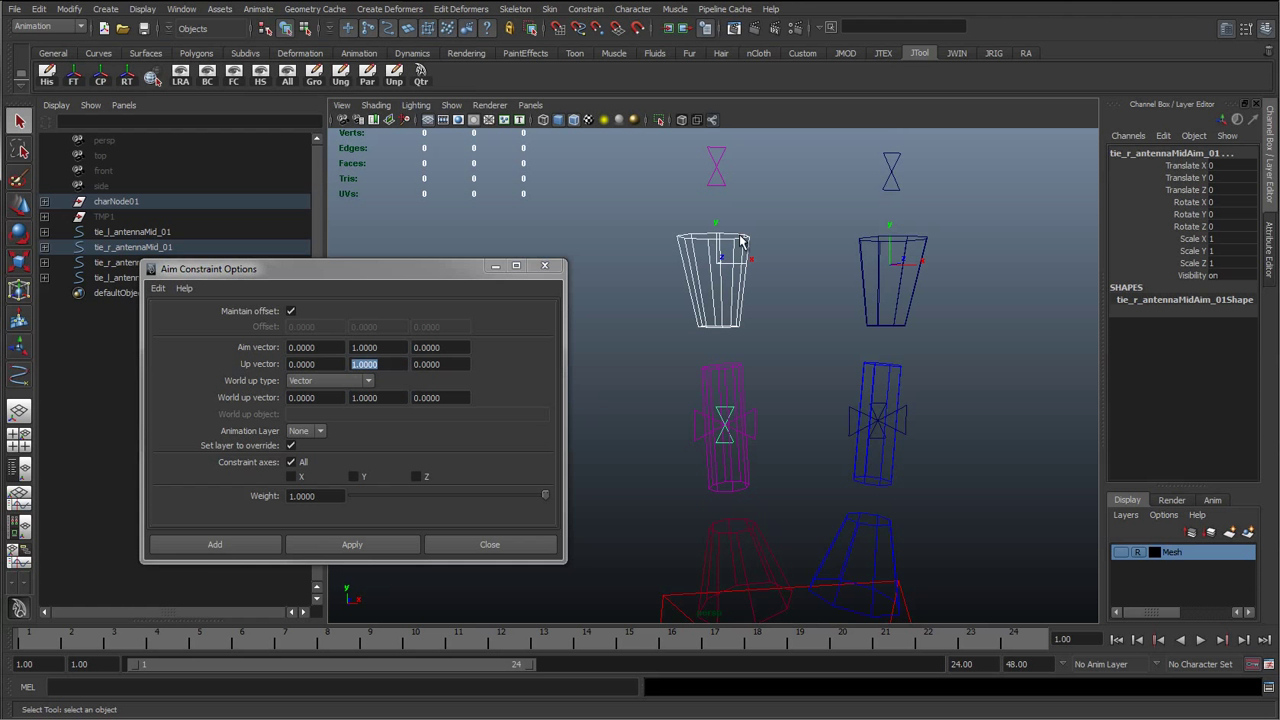
{"action": "middle_click_drag", "start_coordinate": [755, 428], "coordinate": [765, 398], "text": "alt"}
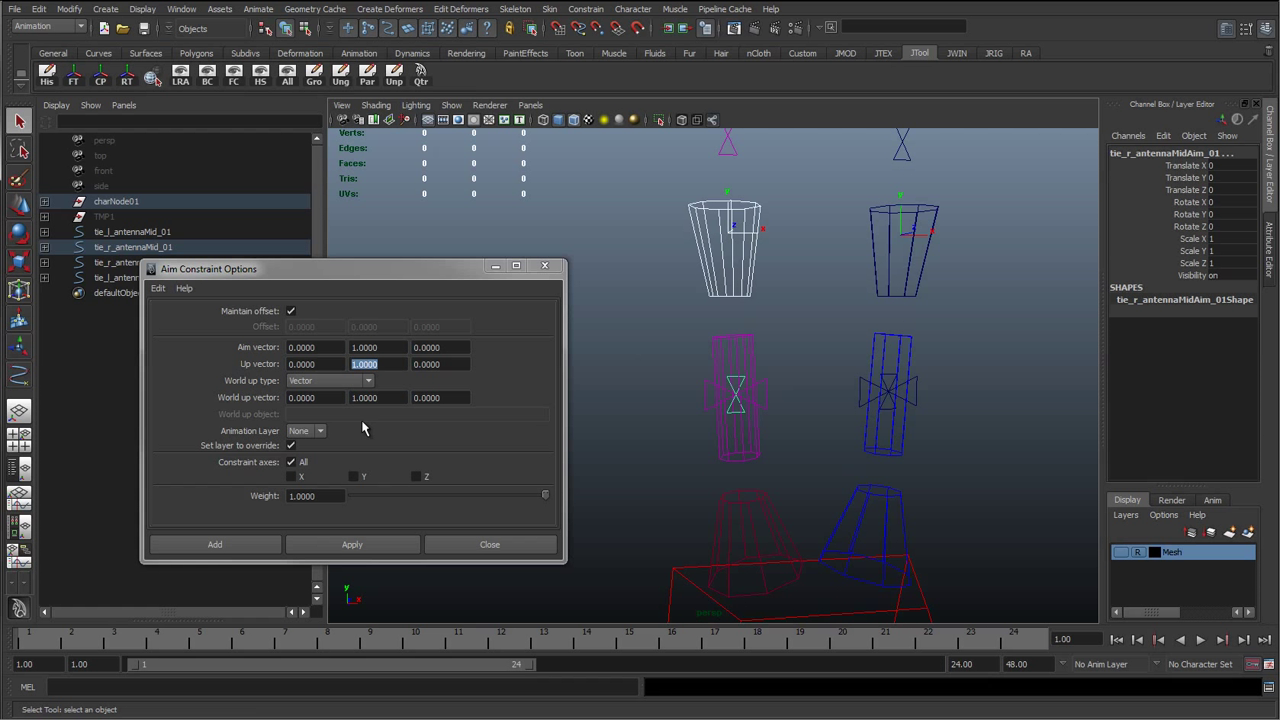
Set the world up type of the Aim constraint to Object up
{"action": "left_click", "coordinate": [312, 382]}
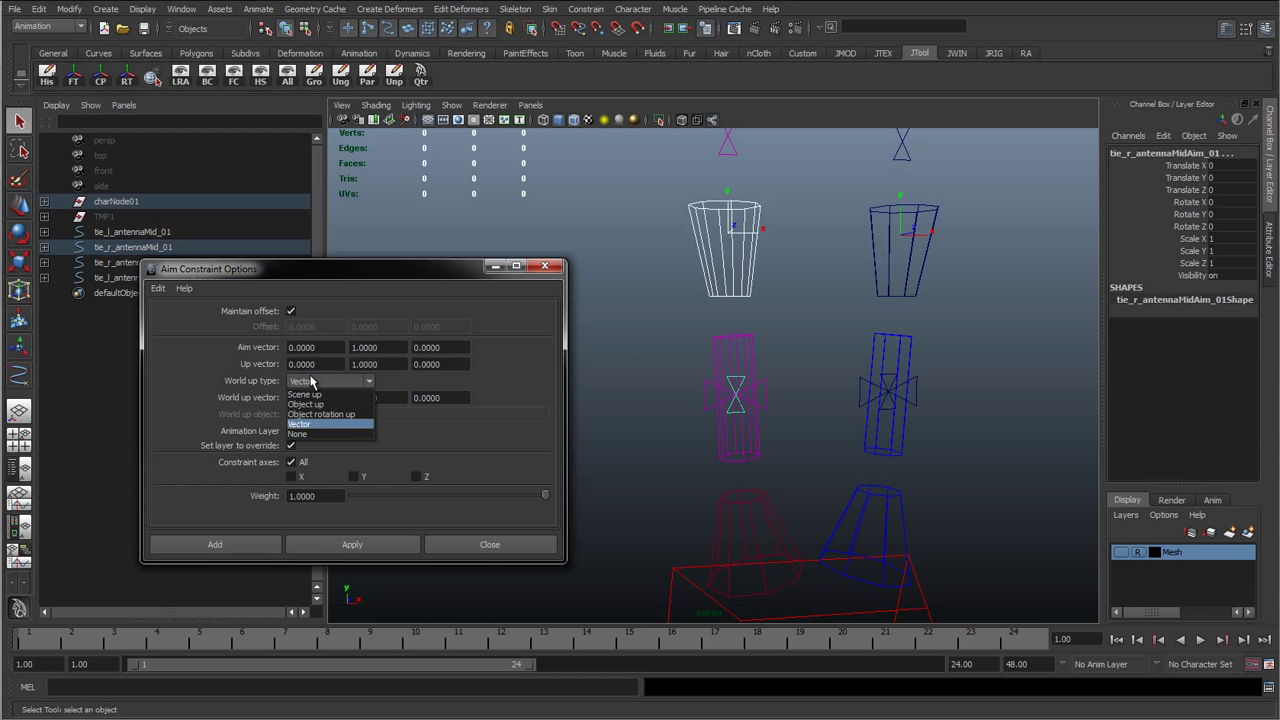
{"action": "left_click", "coordinate": [292, 408]}
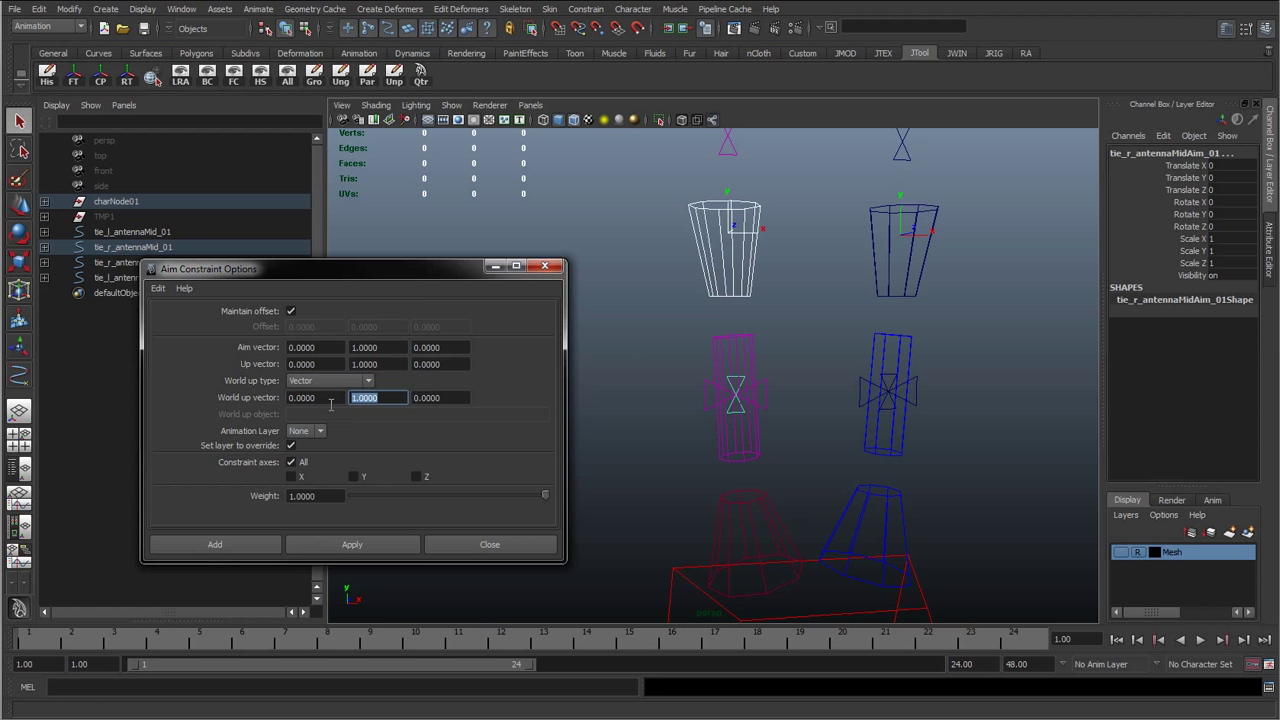
{"action": "left_click_drag", "start_coordinate": [330, 400], "coordinate": [289, 398]}
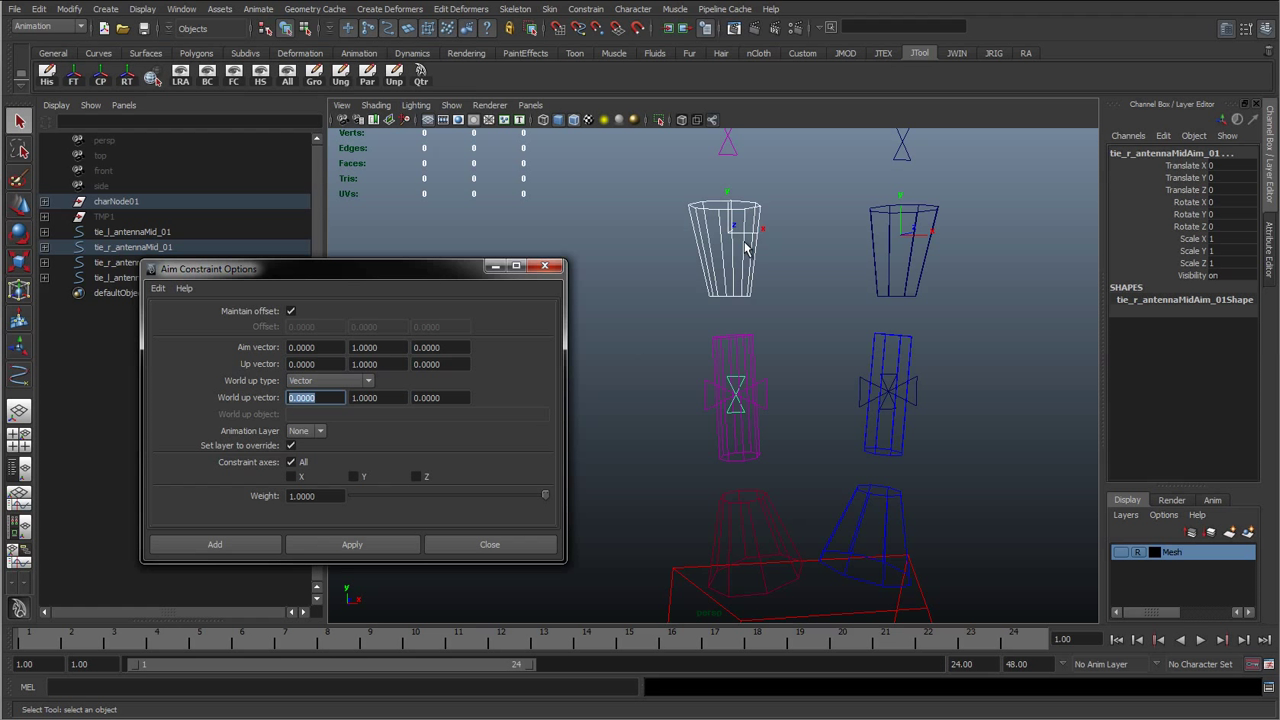
{"action": "left_click", "coordinate": [301, 382]}
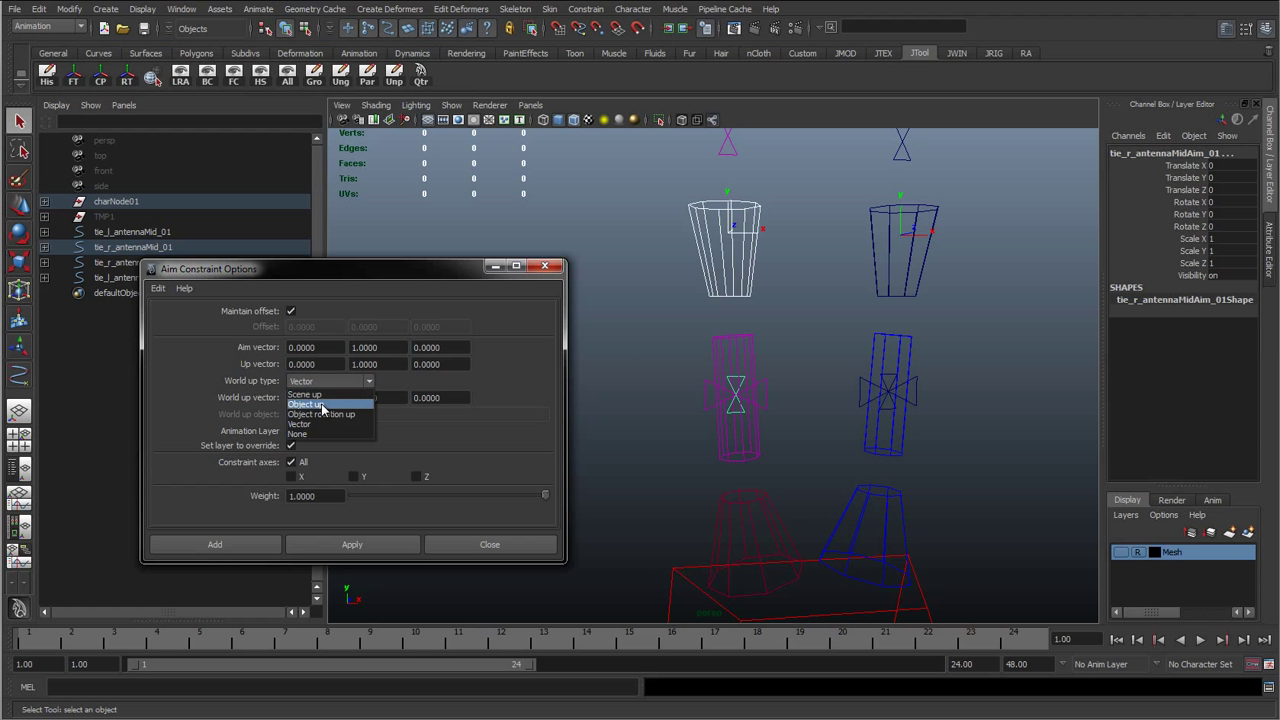
{"action": "left_click", "coordinate": [327, 405]}
{"action": "left_click", "coordinate": [332, 414]}
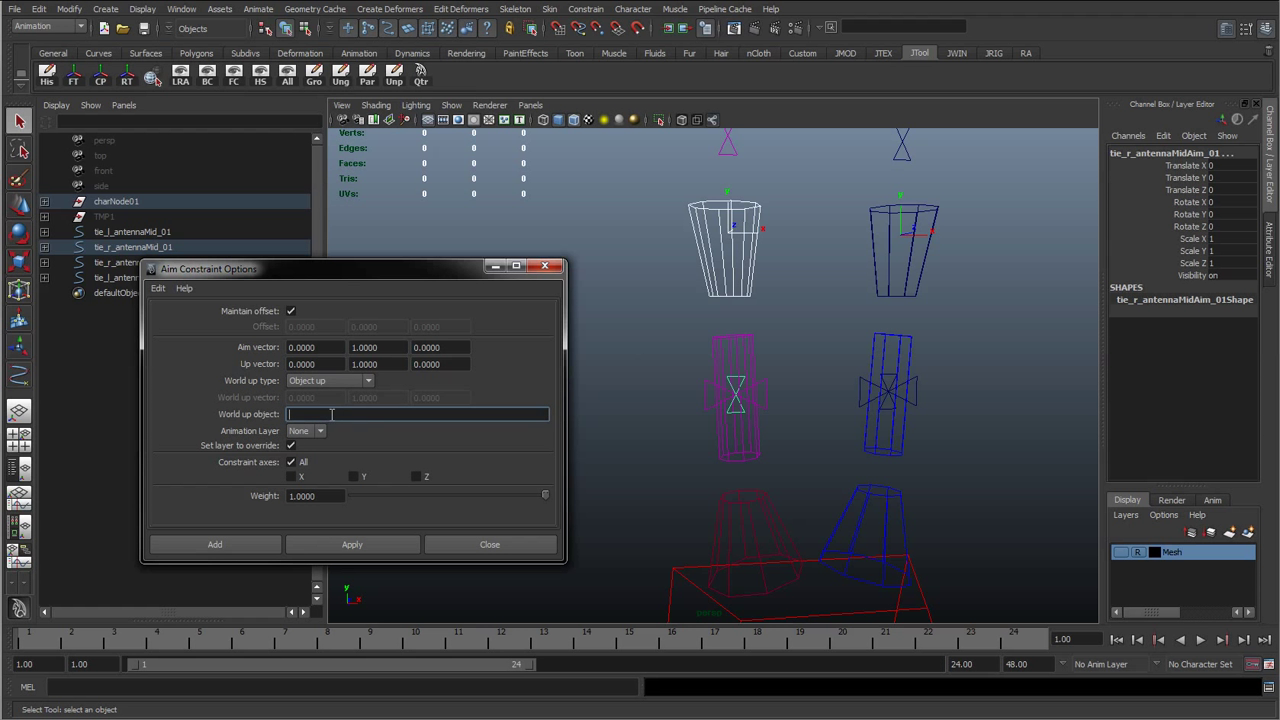
Test-rotate cc_r_antennaEnd_01 about Z to check how its up curve follows, and undo the rotations
{"action": "middle_click_drag", "start_coordinate": [671, 262], "coordinate": [689, 304], "text": "alt"}
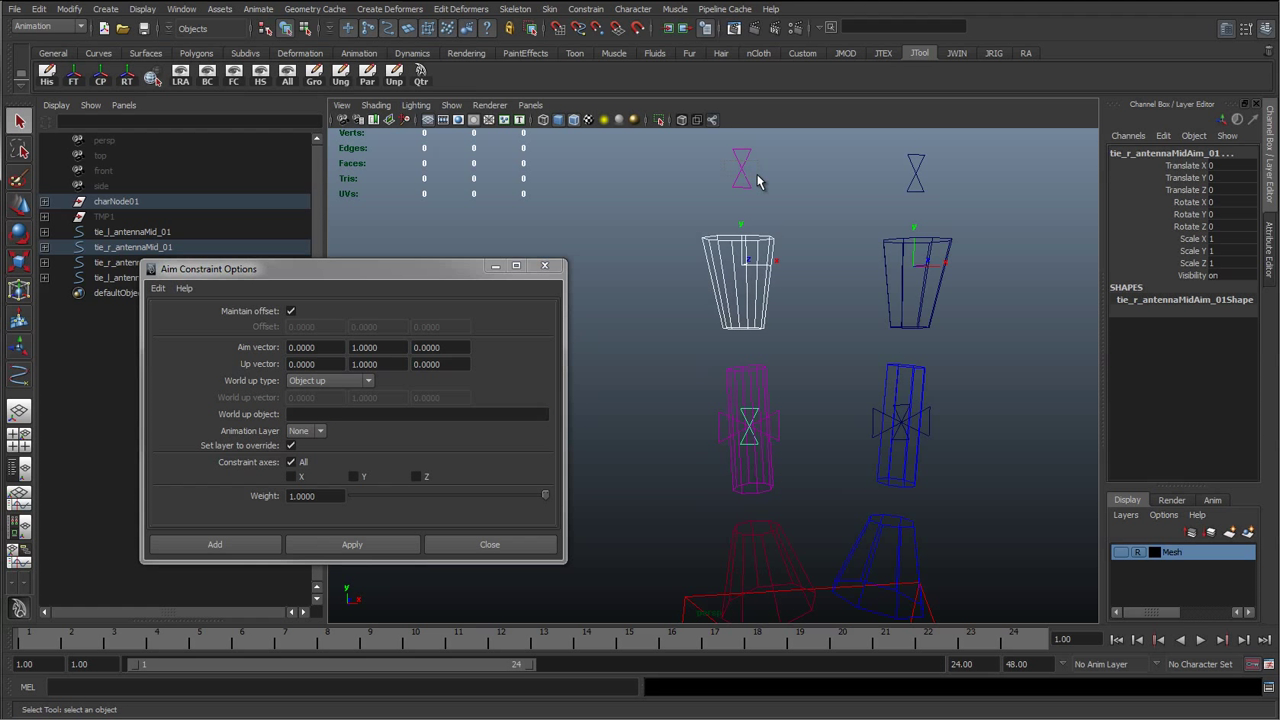
{"action": "left_click_drag", "start_coordinate": [757, 176], "coordinate": [727, 167]}
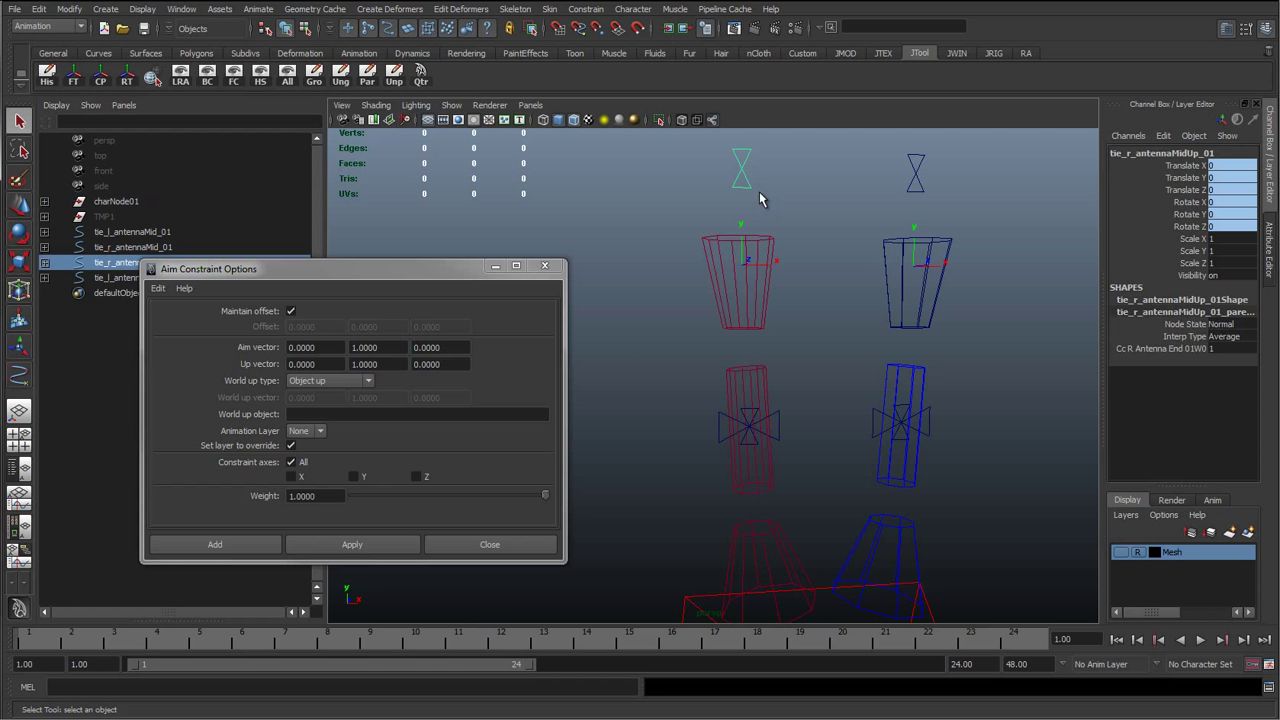
{"action": "left_click", "coordinate": [731, 294]}
{"action": "key", "text": "e"}
{"action": "left_click_drag", "start_coordinate": [709, 280], "coordinate": [653, 246]}
{"action": "key", "text": "ctrl+z"}
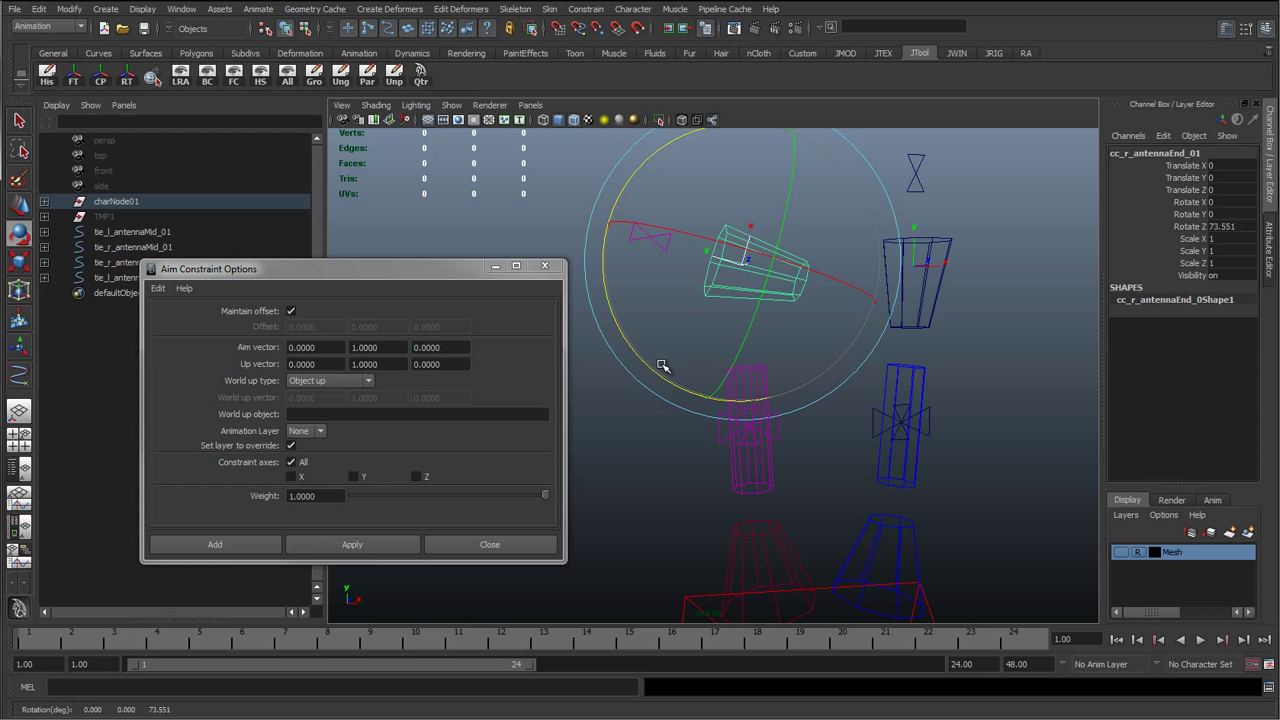
{"action": "left_click_drag", "start_coordinate": [640, 314], "coordinate": [563, 326]}
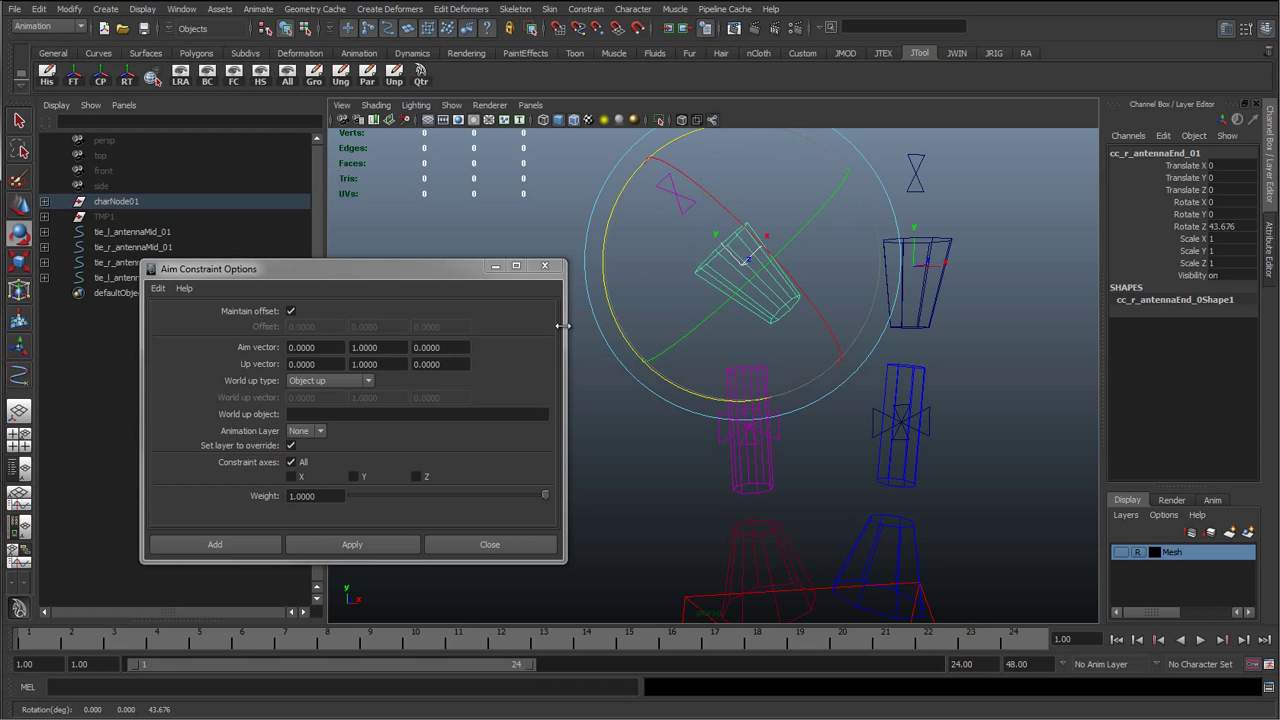
{"action": "key", "text": "ctrl+z"}
{"action": "key", "text": "ctrl+z"}
{"action": "key", "text": "q"}
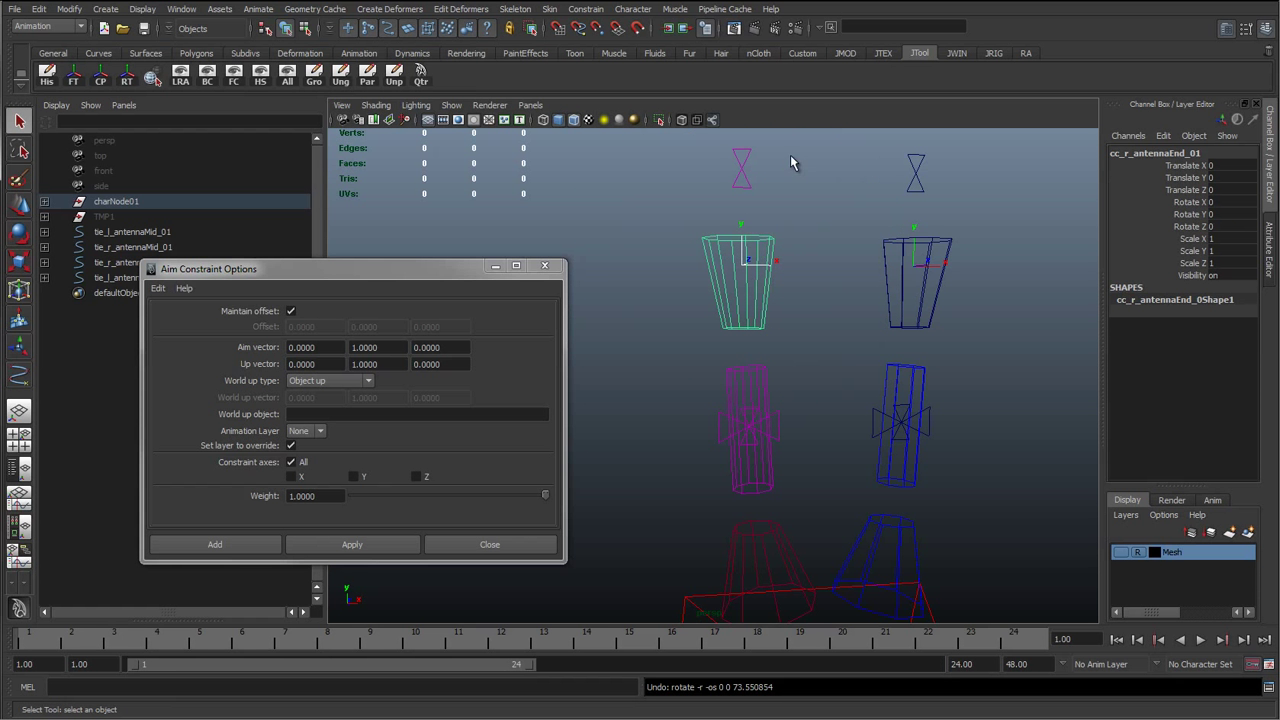
Copy the name of the up curve above the right antenna and enter tie_r_antennaMidUp_01 as the world up object
{"action": "left_click", "coordinate": [734, 157]}
{"action": "left_click", "coordinate": [1165, 154]}
{"action": "key", "text": "ctrl+c"}
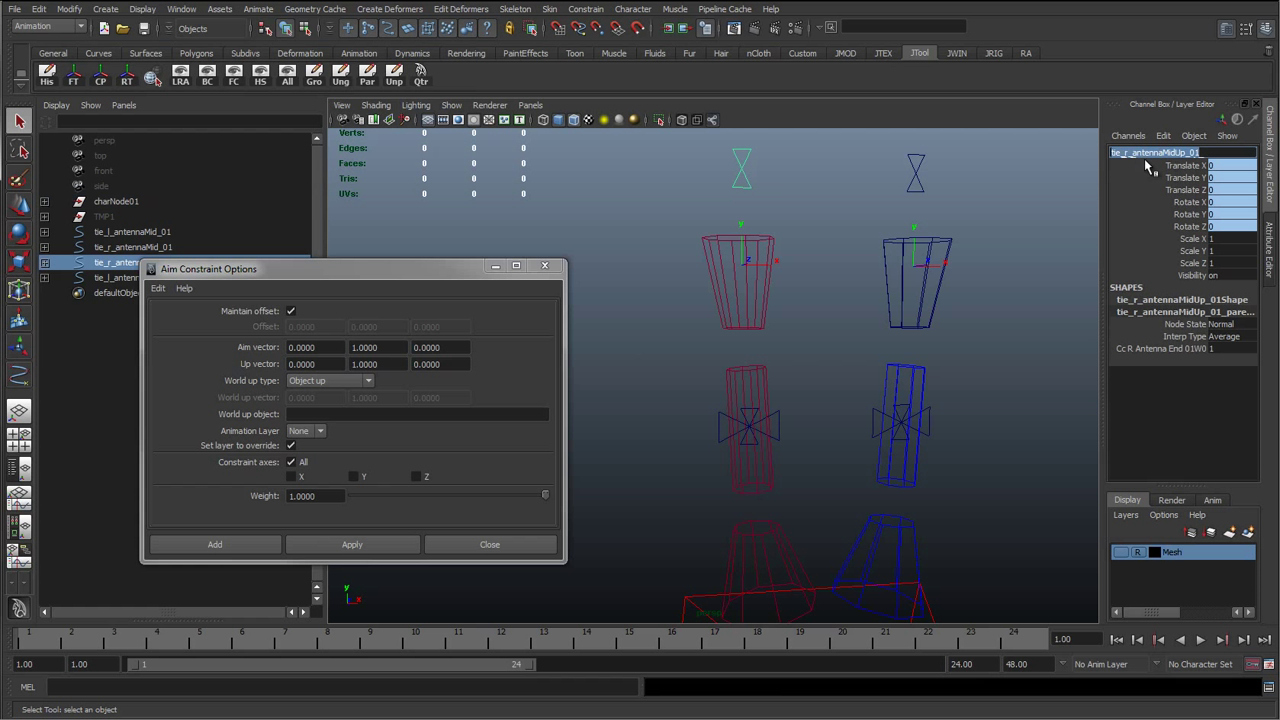
{"action": "left_click", "coordinate": [300, 413]}
{"action": "key", "text": "ctrl+v"}
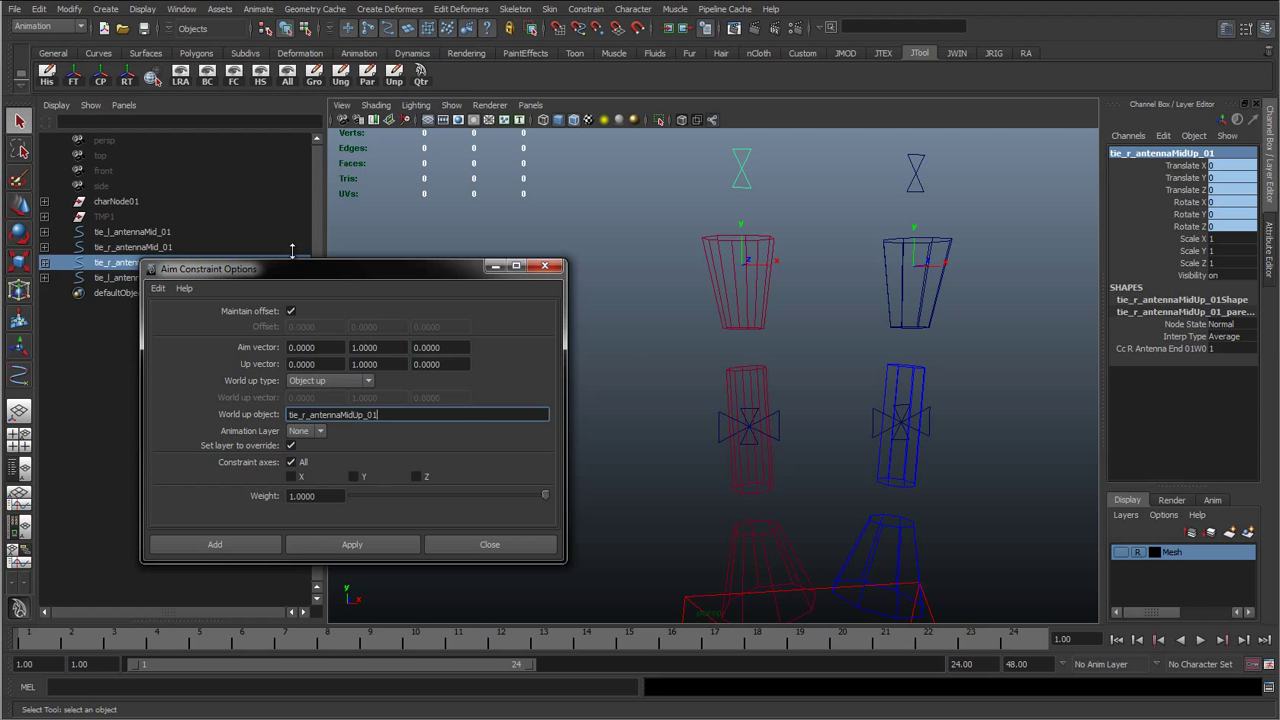
Select cc_r_antennaEnd_01 followed by tie_r_antennaMidAim_01 and apply the Aim constraint to them
{"action": "left_click", "coordinate": [721, 308]}
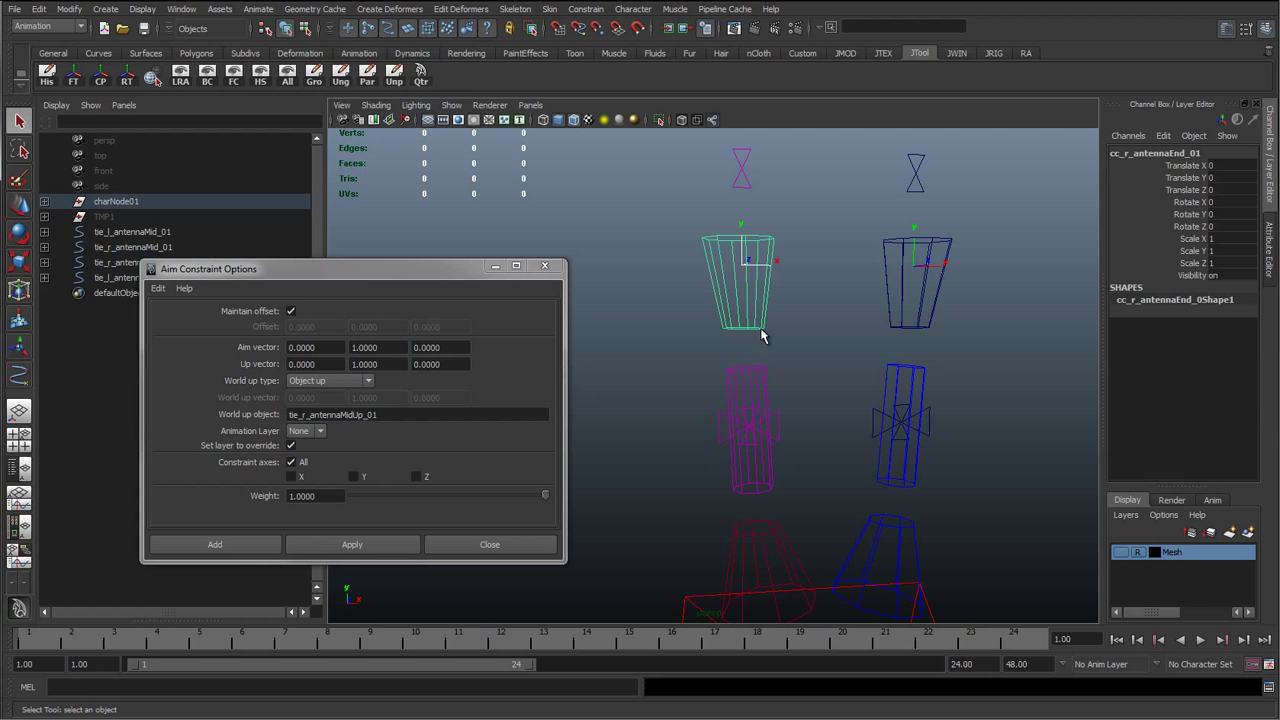
{"action": "middle_click_drag", "start_coordinate": [688, 293], "coordinate": [657, 257], "text": "alt"}
{"action": "right_click_drag", "start_coordinate": [657, 257], "coordinate": [714, 265], "text": "alt"}
{"action": "scroll", "coordinate": [712, 435], "scroll_direction": "up", "scroll_amount": 2}
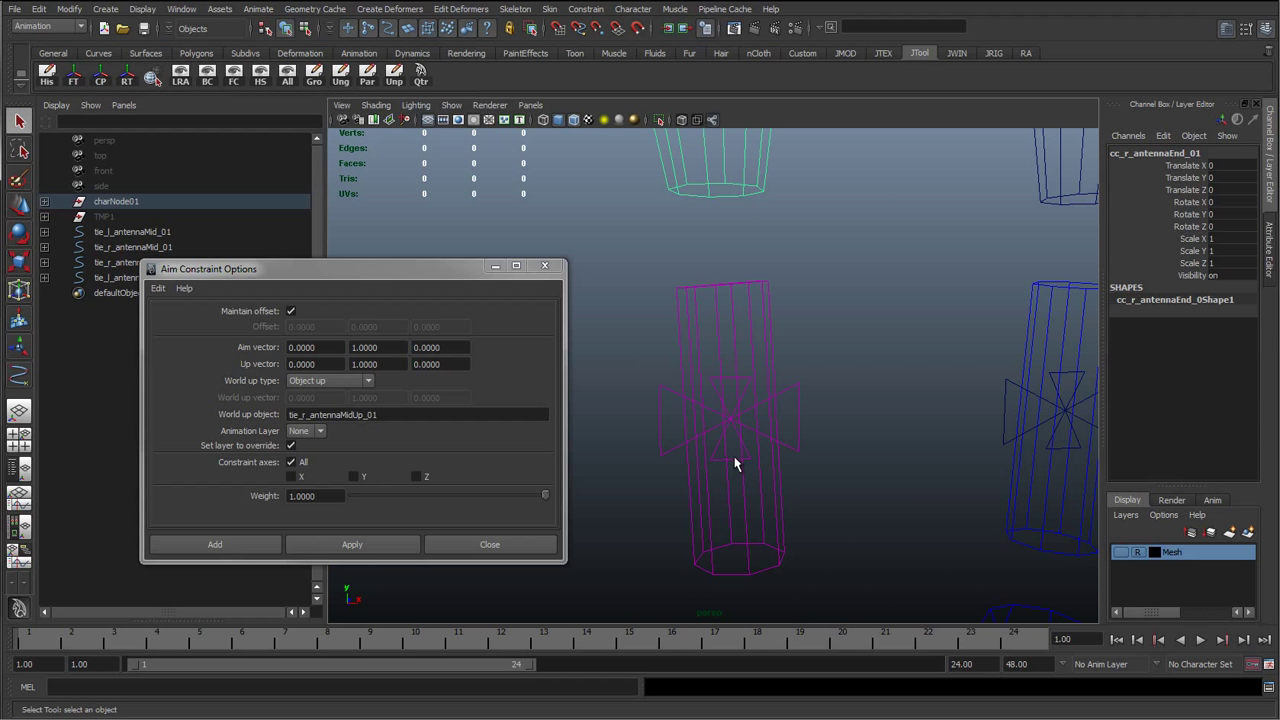
{"action": "left_click", "coordinate": [735, 464]}
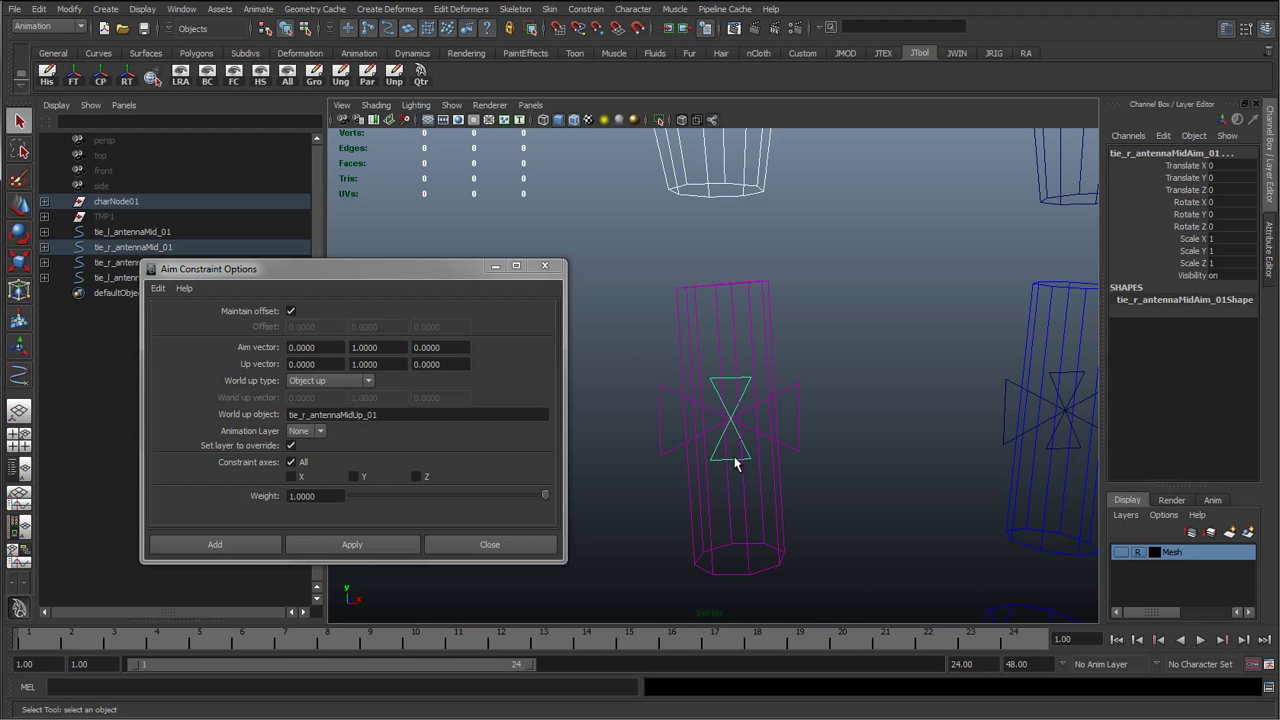
{"action": "scroll", "coordinate": [748, 401], "scroll_direction": "down", "scroll_amount": 3}
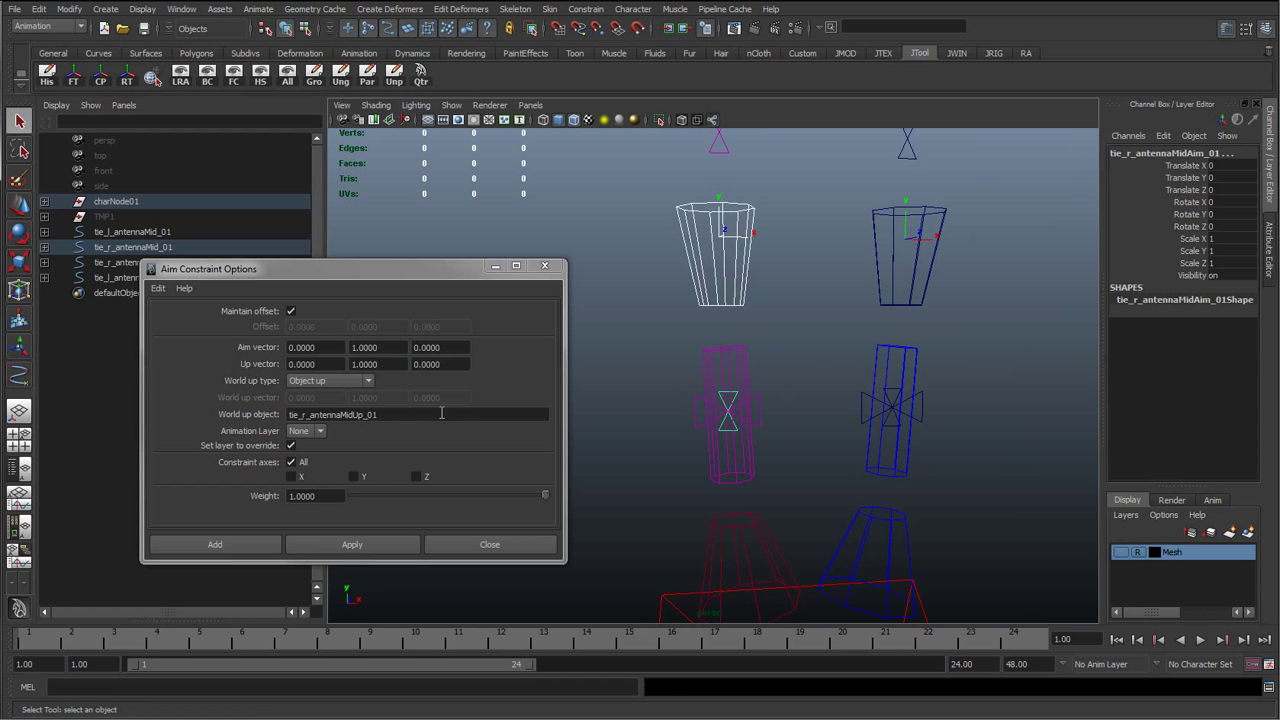
{"action": "left_click", "coordinate": [352, 545]}
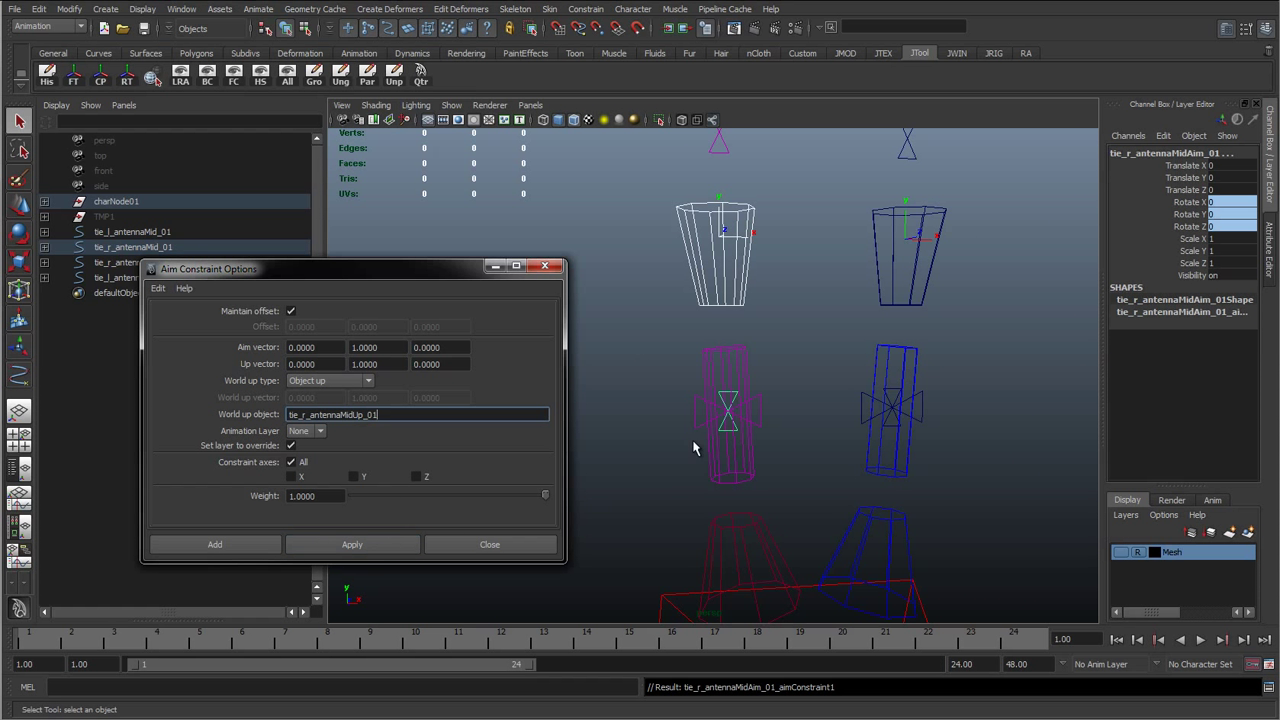
Aim-constrain tie_l_antennaMidAim_01 to cc_l_antennaEnd_01 with tie_l_antennaMidUp_01 as the world up object, and close the constraint options
{"action": "left_click_drag", "start_coordinate": [740, 389], "coordinate": [811, 253], "text": "alt"}
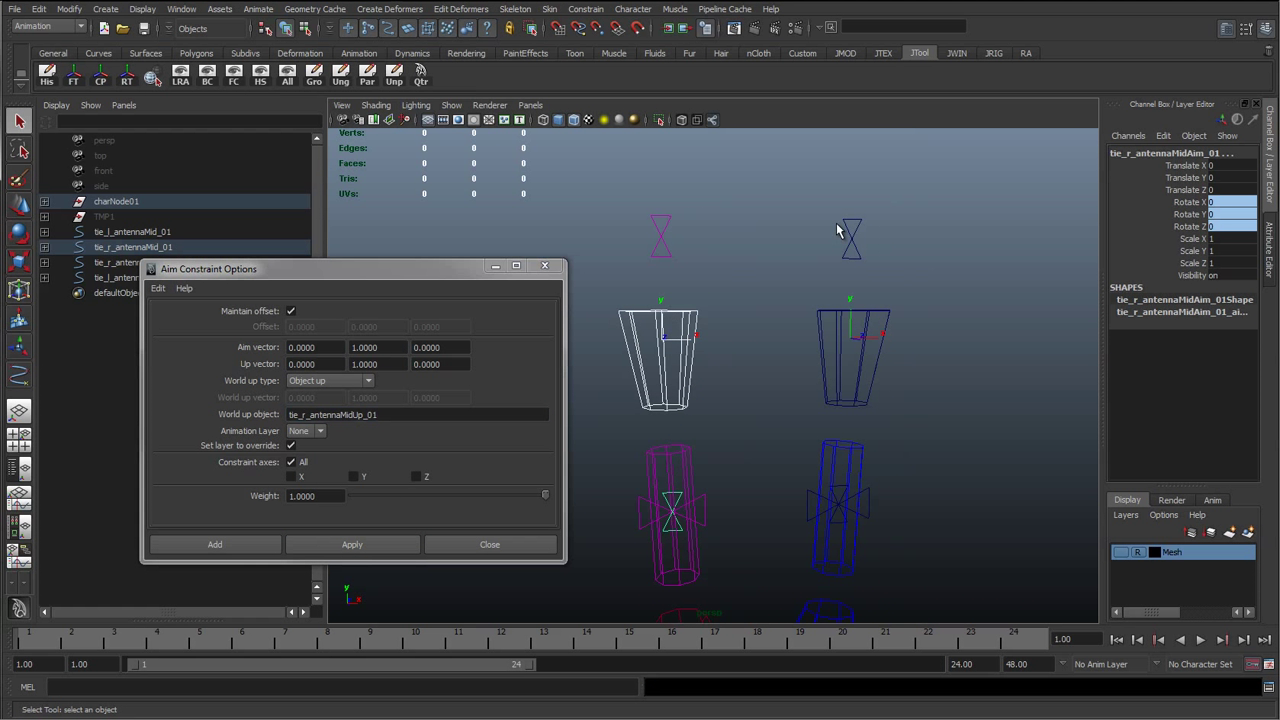
{"action": "left_click", "coordinate": [864, 246]}
{"action": "left_click", "coordinate": [859, 405]}
{"action": "middle_click_drag", "start_coordinate": [817, 492], "coordinate": [761, 299], "text": "alt"}
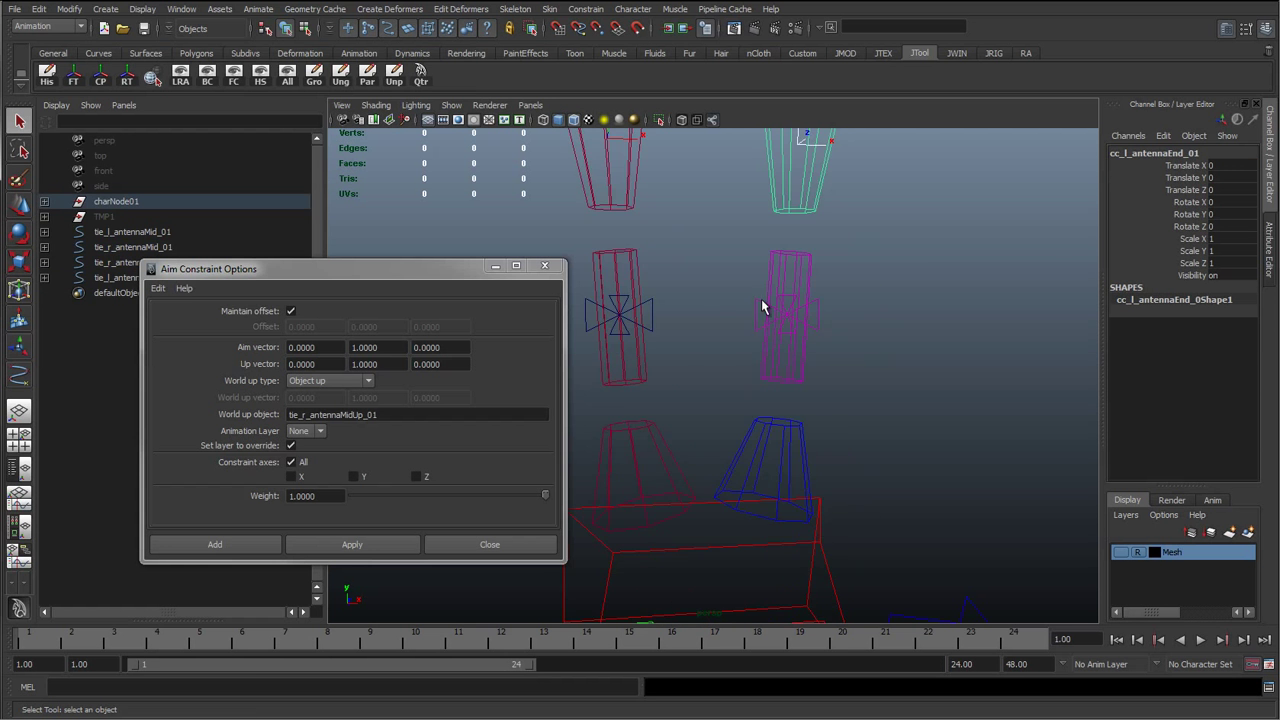
{"action": "right_click_drag", "start_coordinate": [761, 299], "coordinate": [848, 319], "text": "alt"}
{"action": "left_click", "coordinate": [880, 284]}
{"action": "scroll", "coordinate": [880, 284], "scroll_direction": "down", "scroll_amount": 5}
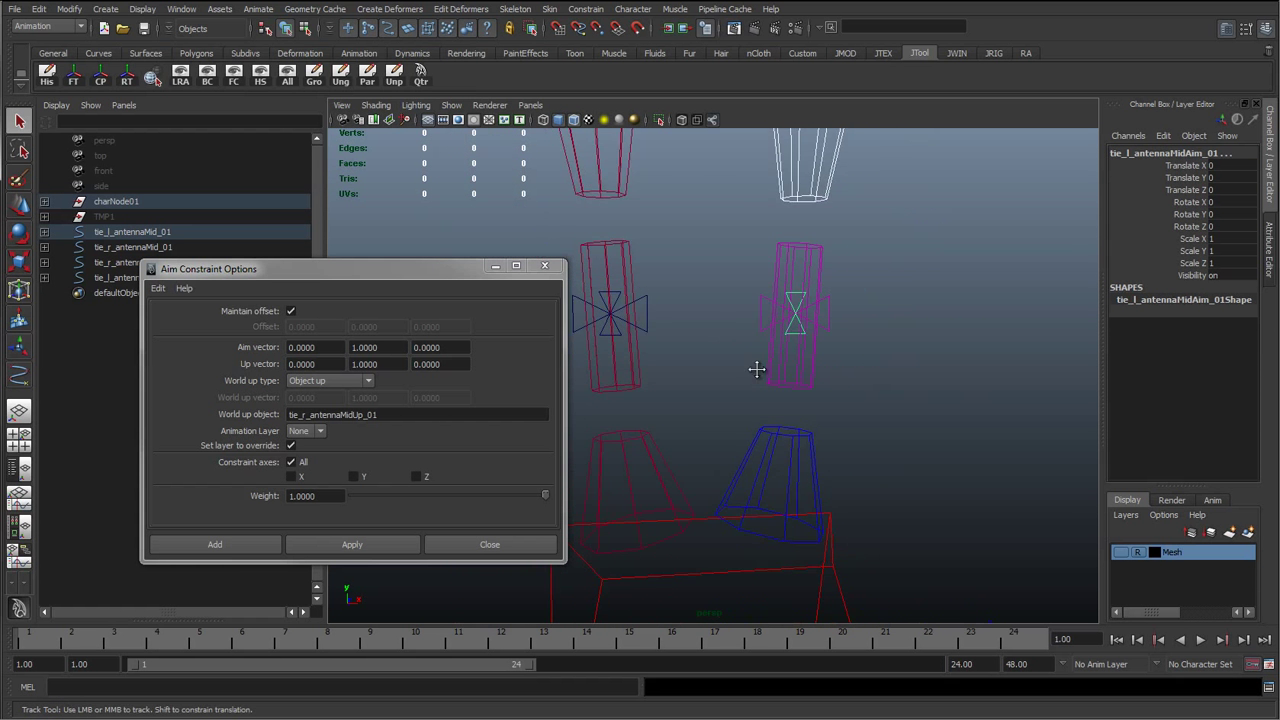
{"action": "left_click", "coordinate": [306, 414]}
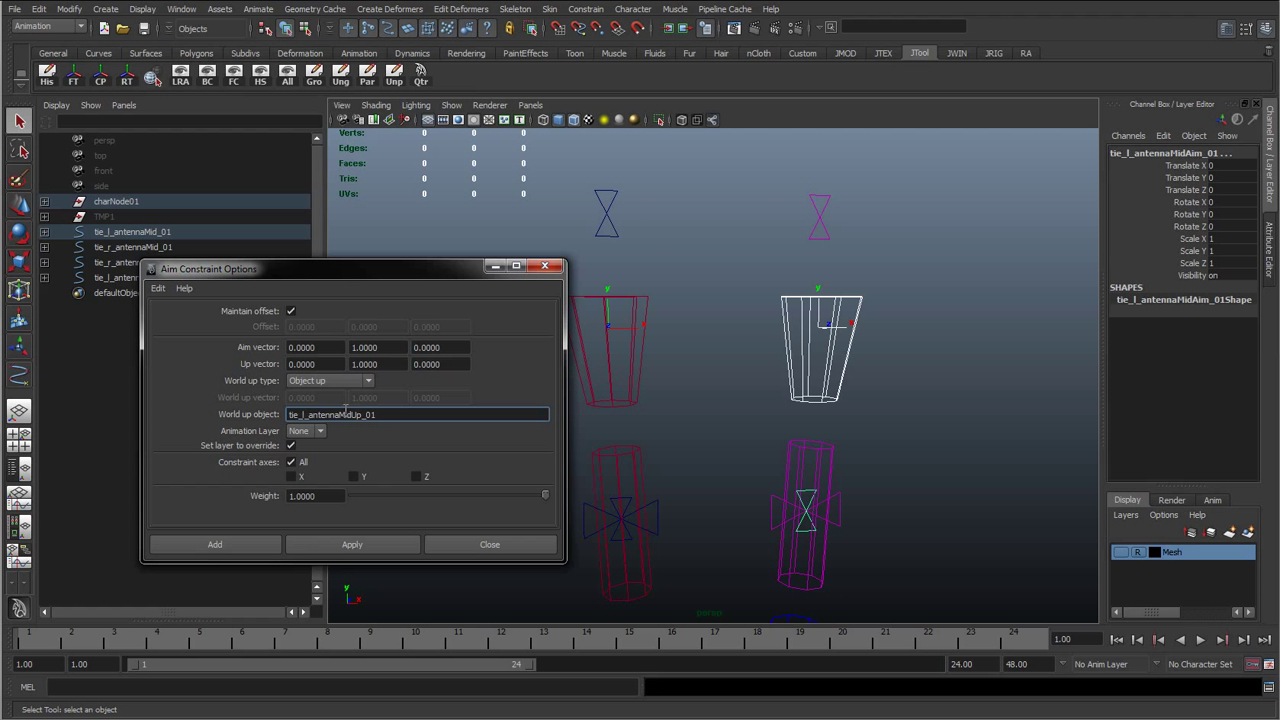
{"action": "left_click", "coordinate": [352, 544]}
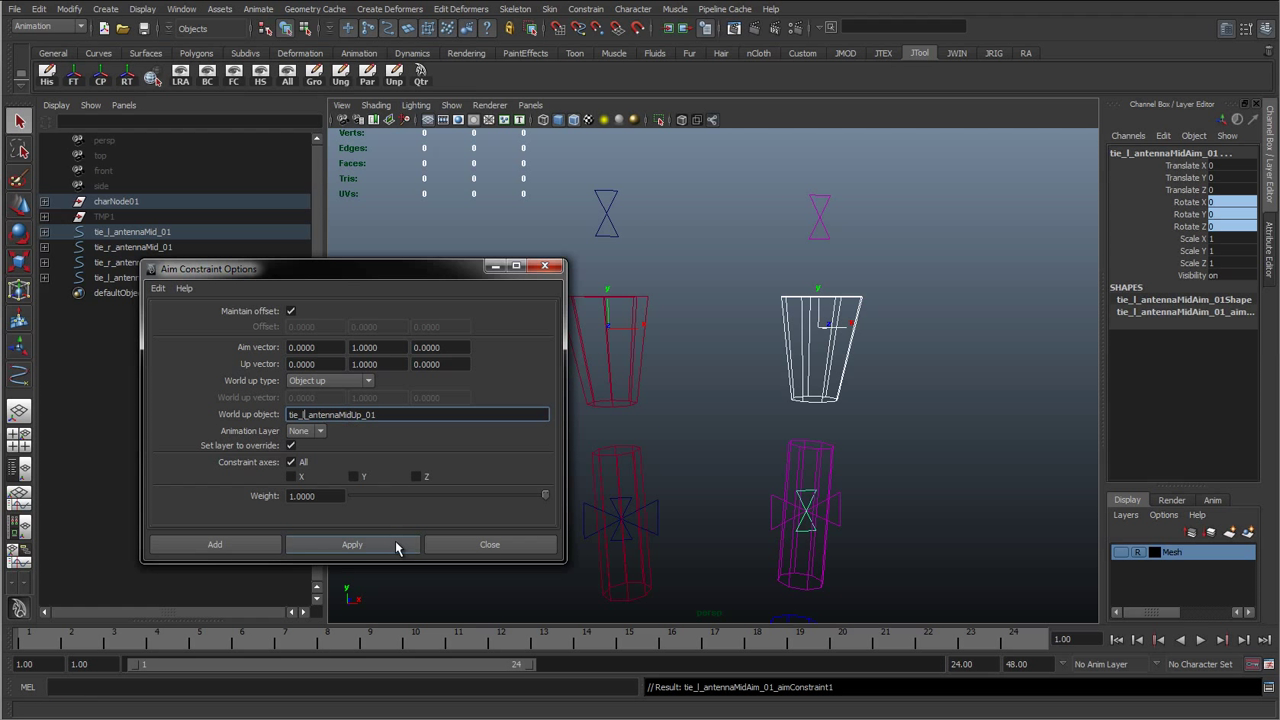
{"action": "left_click", "coordinate": [812, 220]}
{"action": "left_click", "coordinate": [708, 269]}
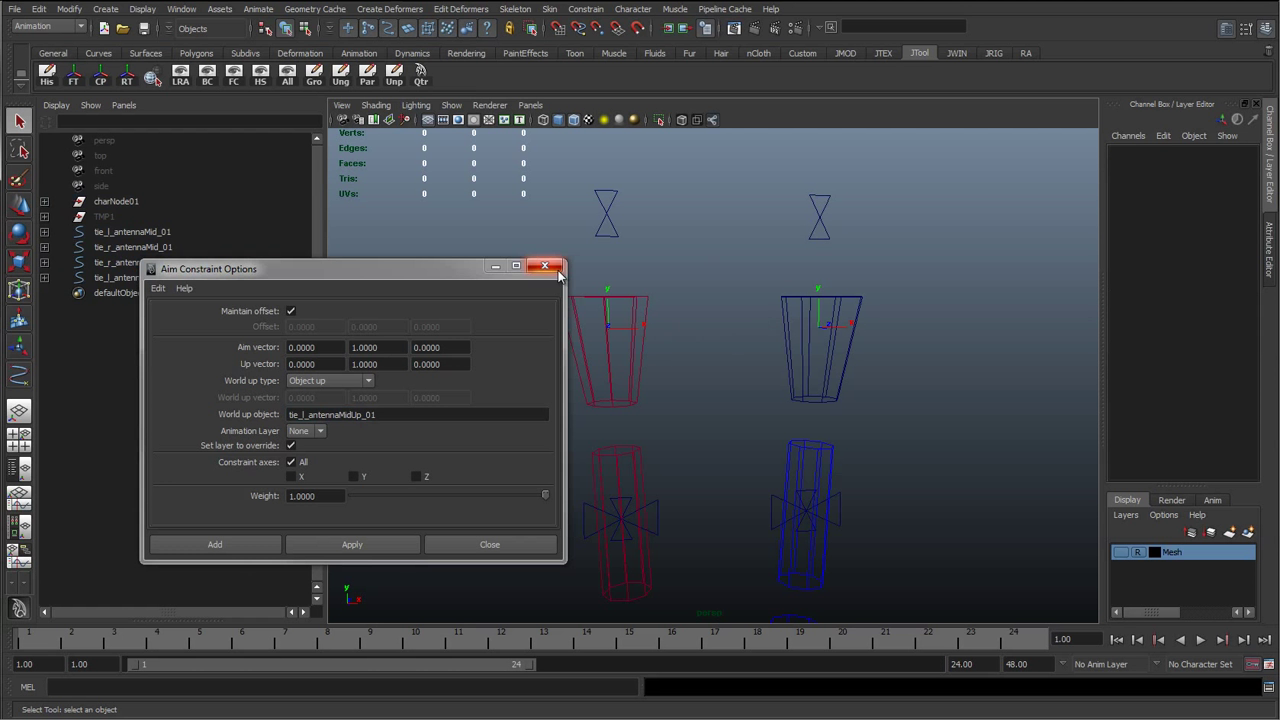
{"action": "left_click", "coordinate": [550, 268]}
Test-move cc_r_antennaEnd_01 sideways to check how the mid control's aim curve follows, undo the moves, and deselect the control
{"action": "left_click", "coordinate": [642, 355]}
{"action": "key", "text": "w"}
{"action": "scroll", "coordinate": [626, 430], "scroll_direction": "down", "scroll_amount": 2}
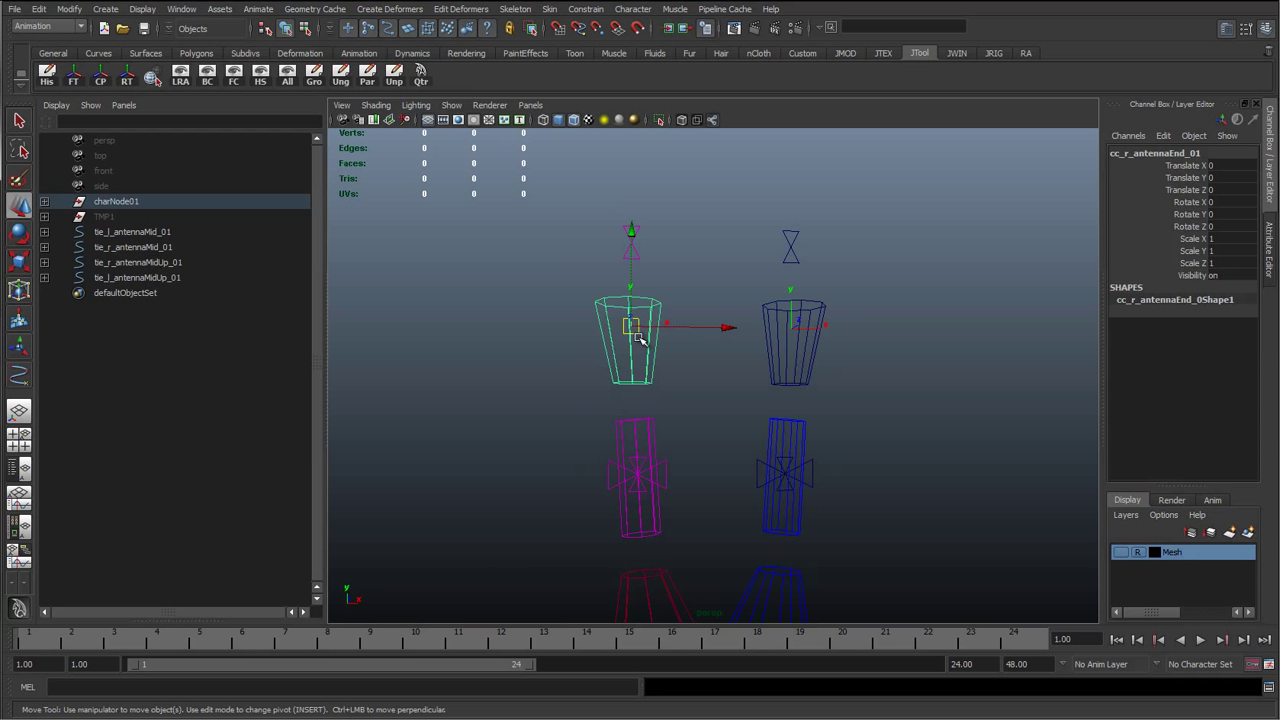
{"action": "left_click_drag", "start_coordinate": [640, 337], "coordinate": [414, 337]}
{"action": "key", "text": "ctrl+z"}
{"action": "key", "text": "ctrl+z"}
{"action": "key", "text": "ctrl+z"}
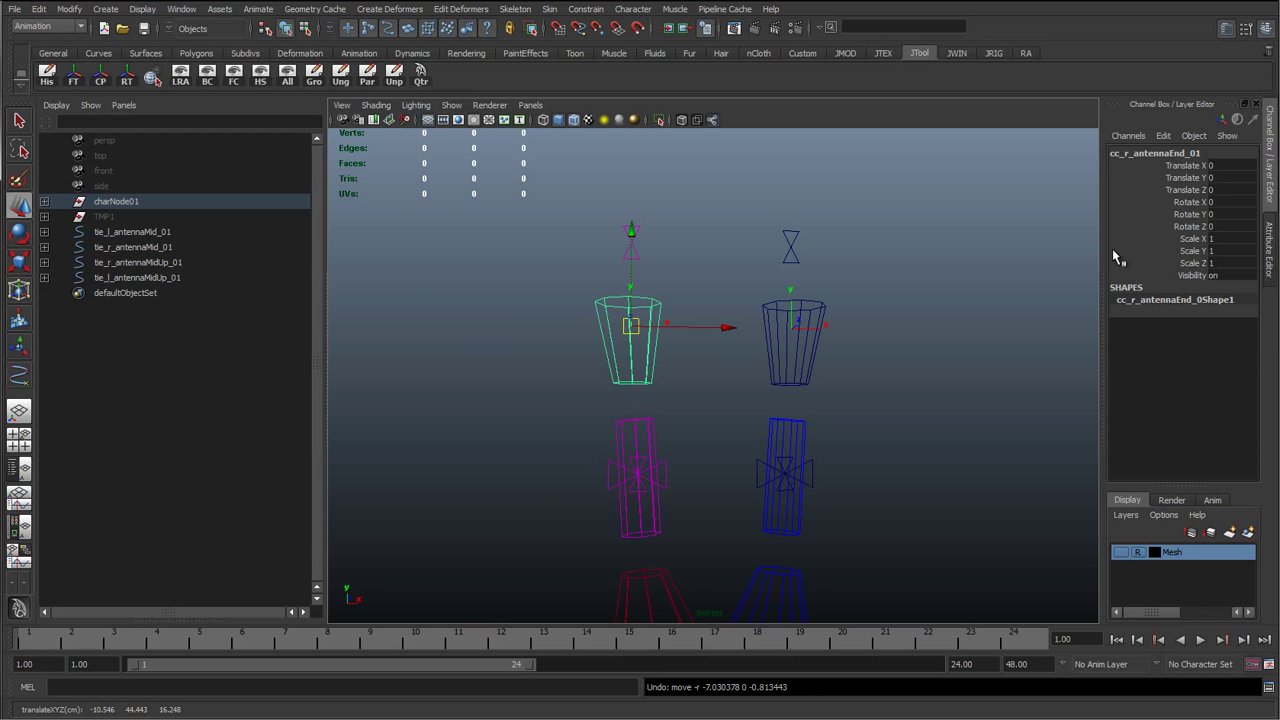
{"action": "left_click", "coordinate": [703, 400]}
{"action": "left_click_drag", "start_coordinate": [654, 343], "coordinate": [657, 368], "text": "alt"}
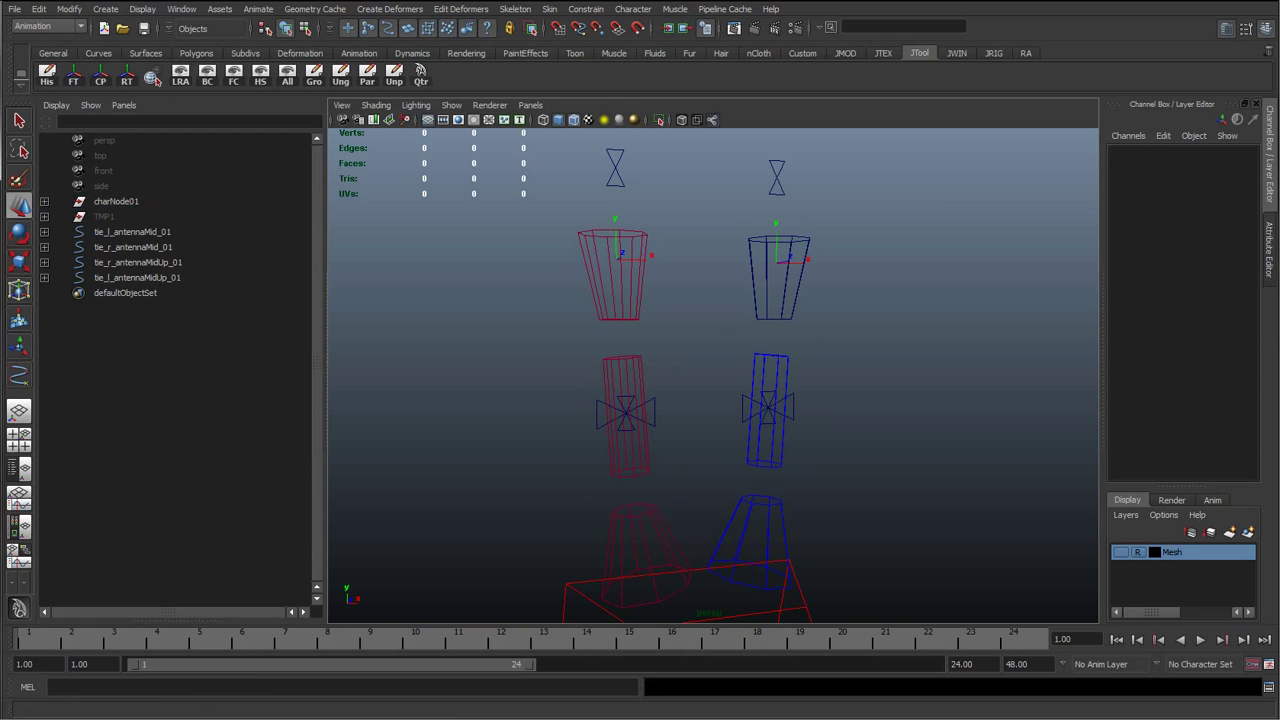
Close the existing Hypershade window and open a fresh one
{"action": "left_click_drag", "start_coordinate": [0, 214], "coordinate": [394, 190]}
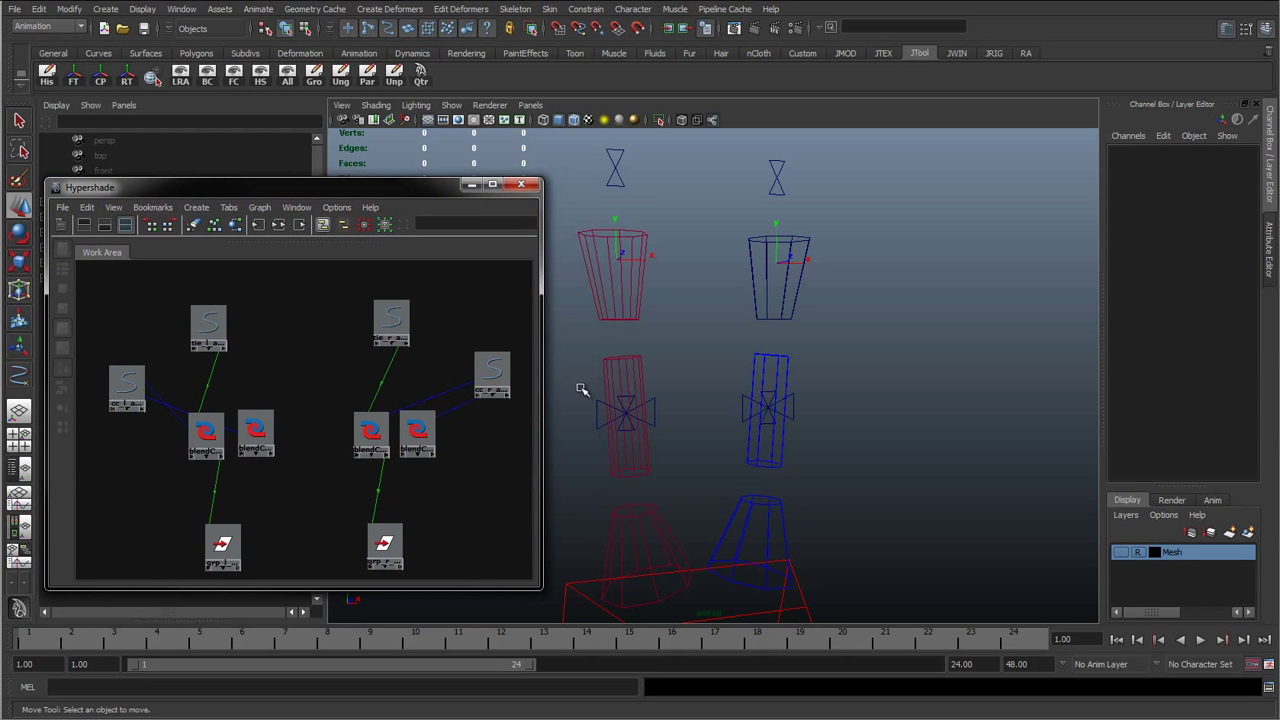
{"action": "left_click", "coordinate": [633, 402]}
{"action": "key", "text": "q"}
{"action": "left_click", "coordinate": [677, 386]}
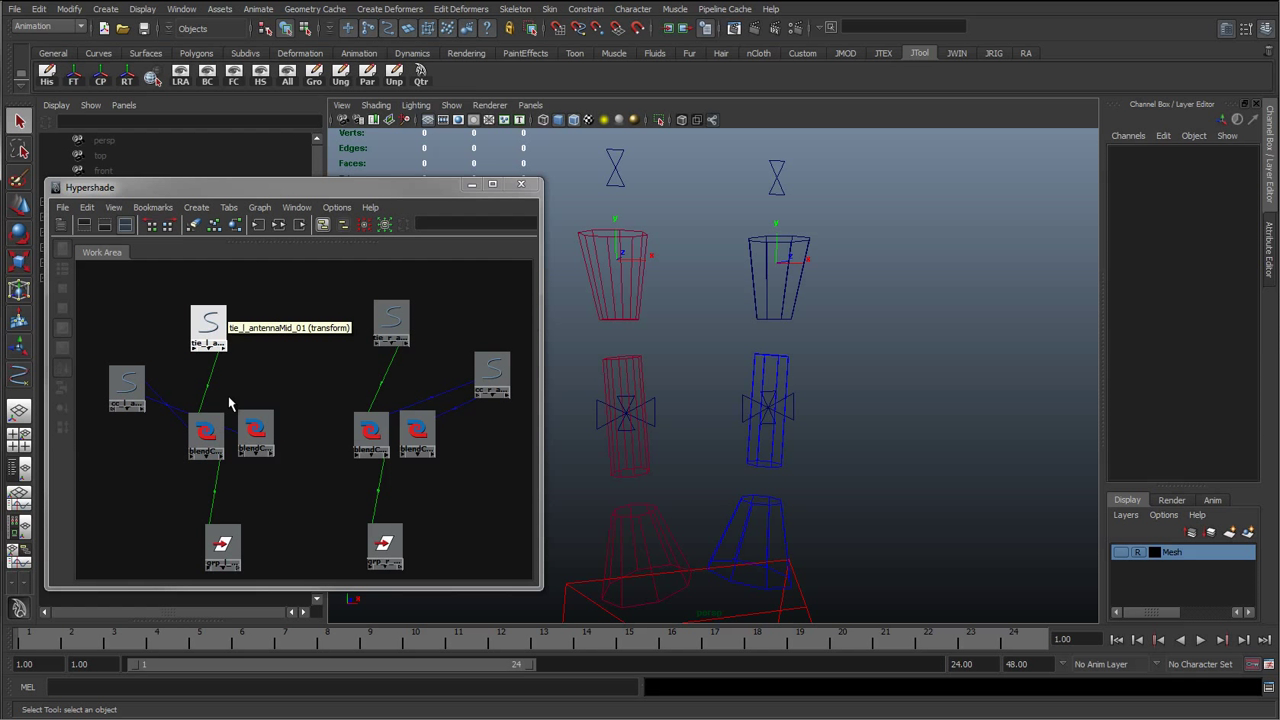
{"action": "left_click", "coordinate": [519, 185]}
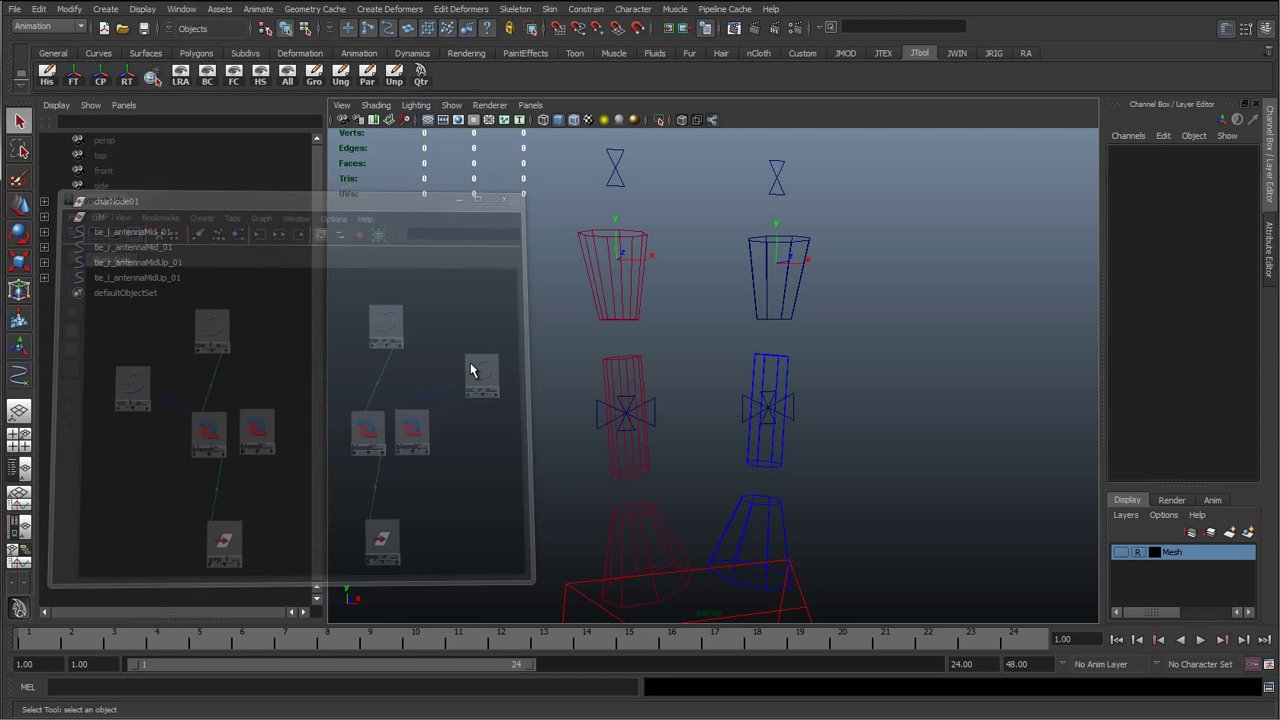
{"action": "left_click", "coordinate": [181, 9]}
{"action": "mouse_move", "coordinate": [225, 46]}
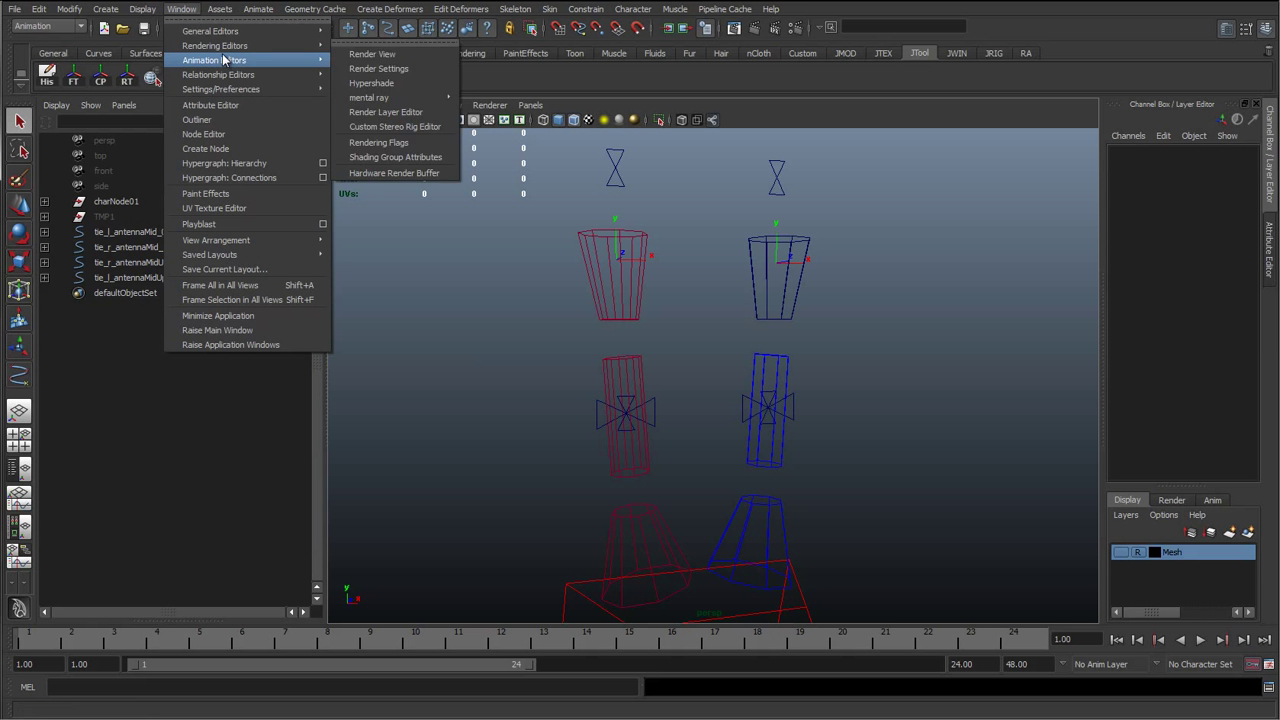
{"action": "left_click", "coordinate": [377, 83]}
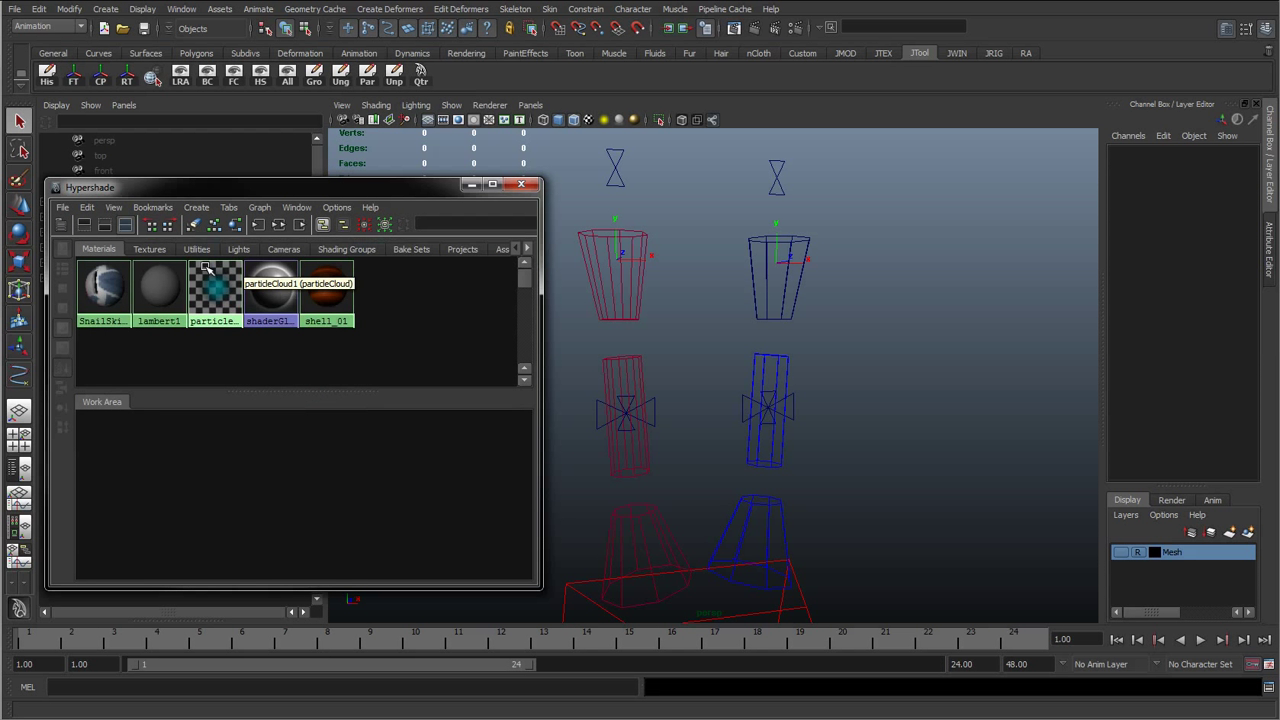
Graph the input and output connections of the utility nodes blendColors1 to blendColors4 and enlarge the Hypershade work area
{"action": "scroll", "coordinate": [300, 360], "scroll_direction": "down", "scroll_amount": 4}
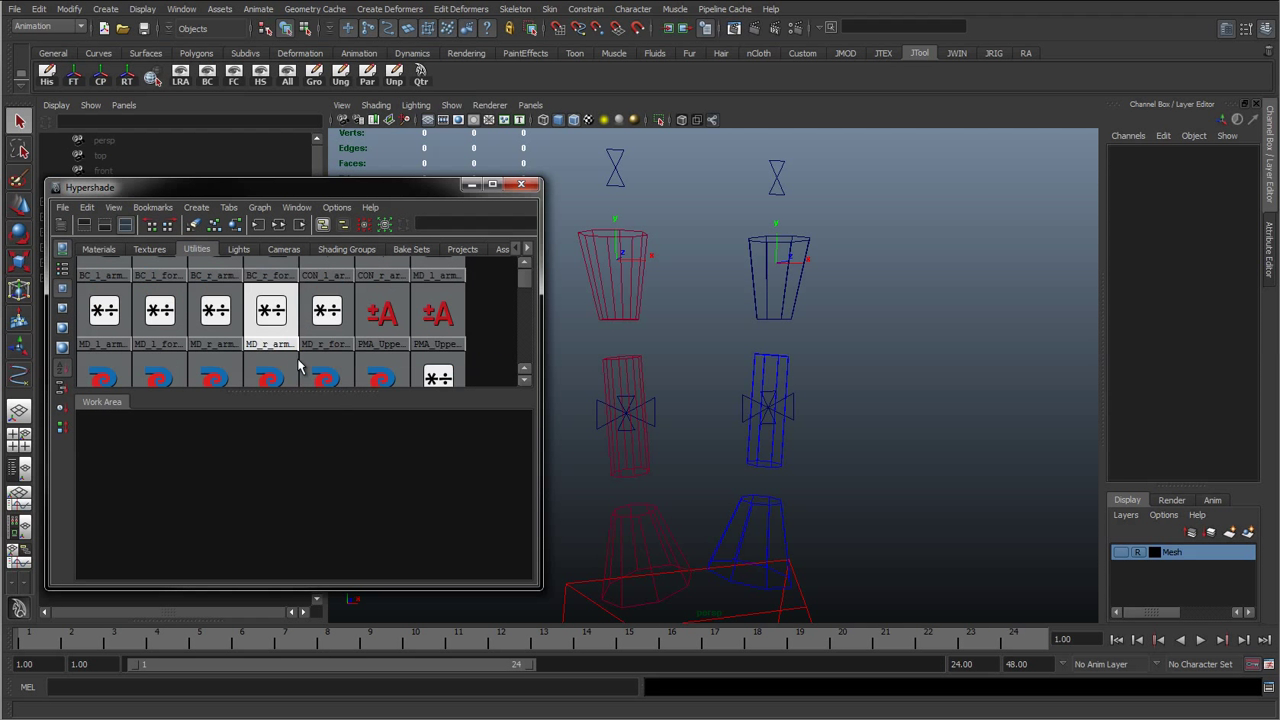
{"action": "scroll", "coordinate": [330, 366], "scroll_direction": "up", "scroll_amount": 1}
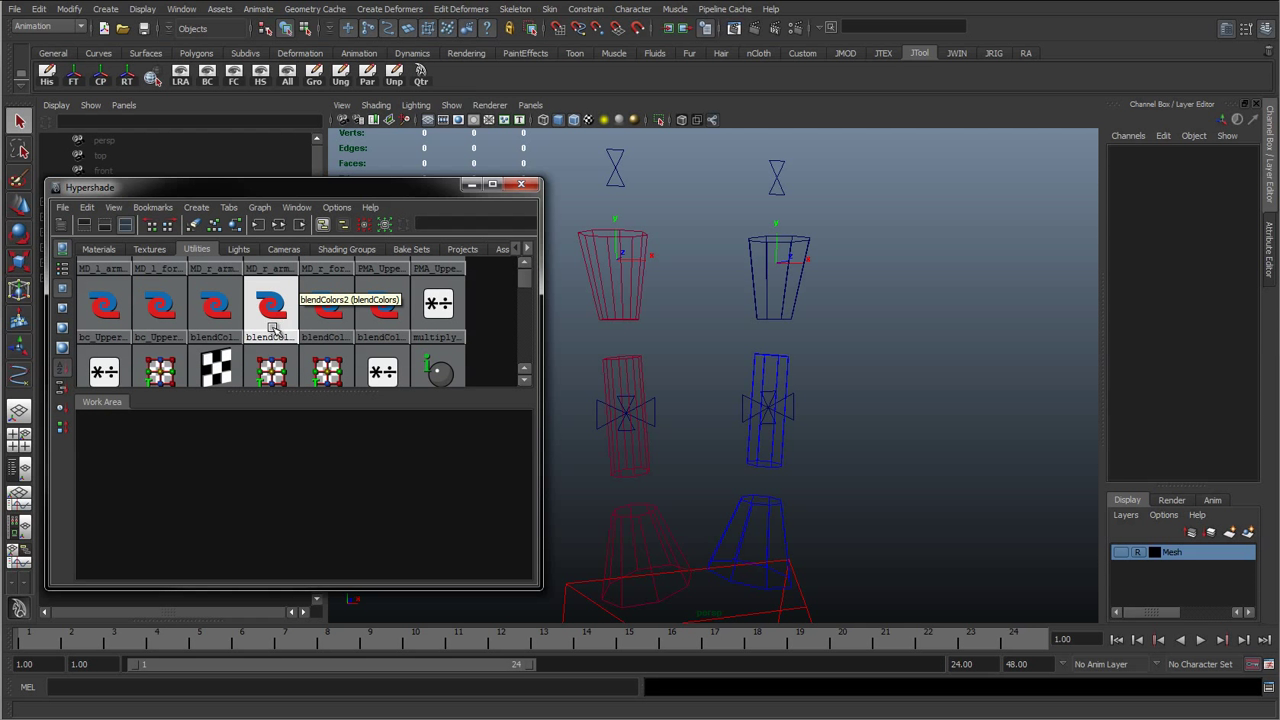
{"action": "left_click", "coordinate": [288, 320]}
{"action": "left_click", "coordinate": [322, 318], "text": "shift"}
{"action": "left_click", "coordinate": [368, 320], "text": "shift"}
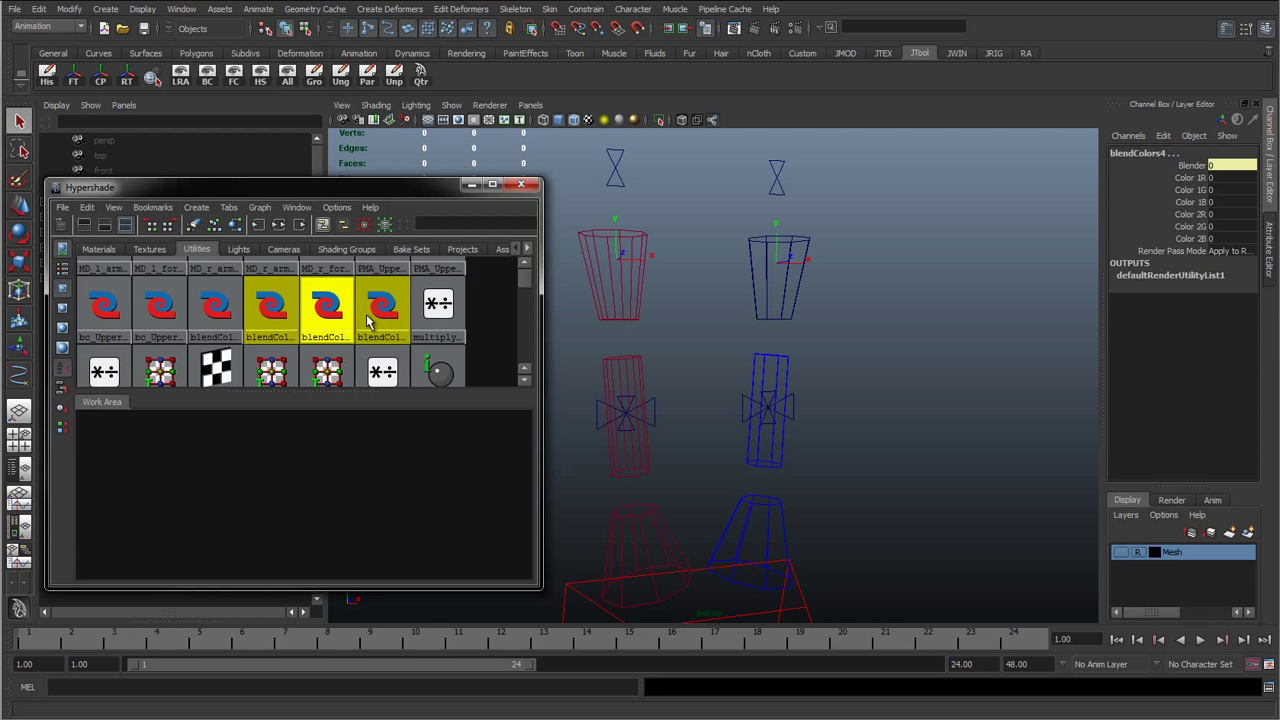
{"action": "left_click", "coordinate": [198, 326], "text": "shift"}
{"action": "left_click", "coordinate": [279, 224]}
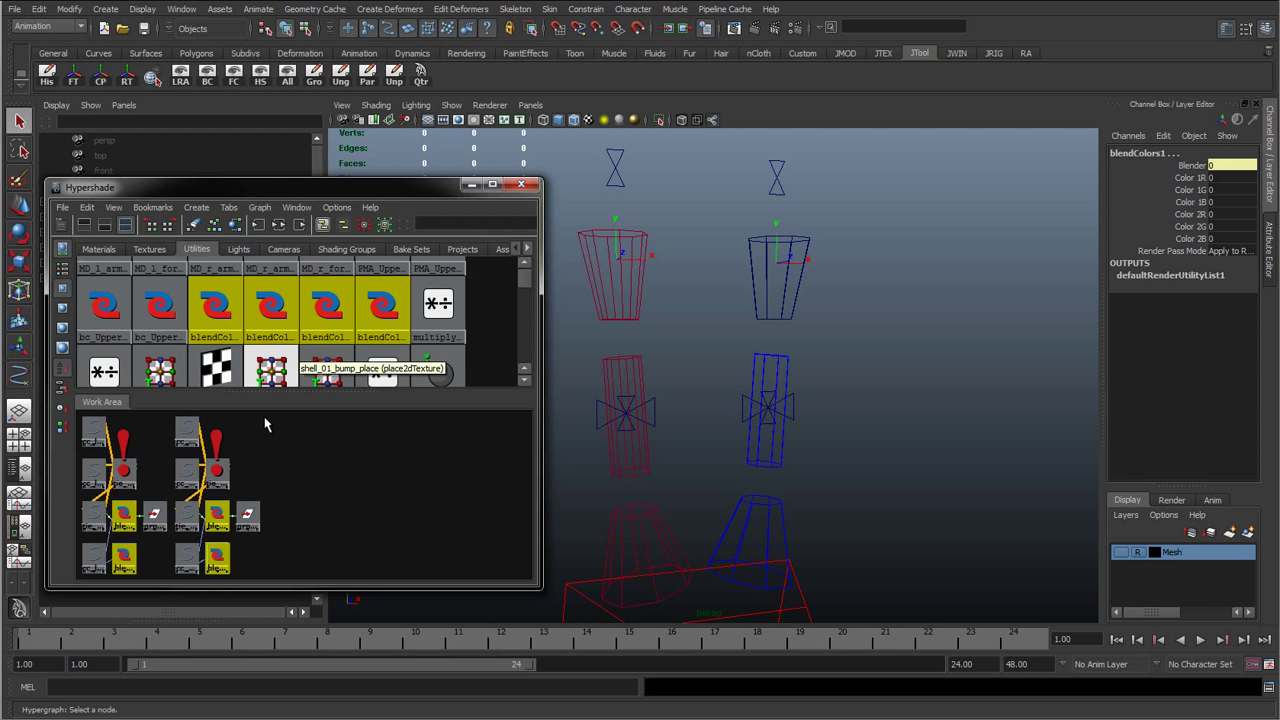
{"action": "left_click_drag", "start_coordinate": [316, 392], "coordinate": [316, 243]}
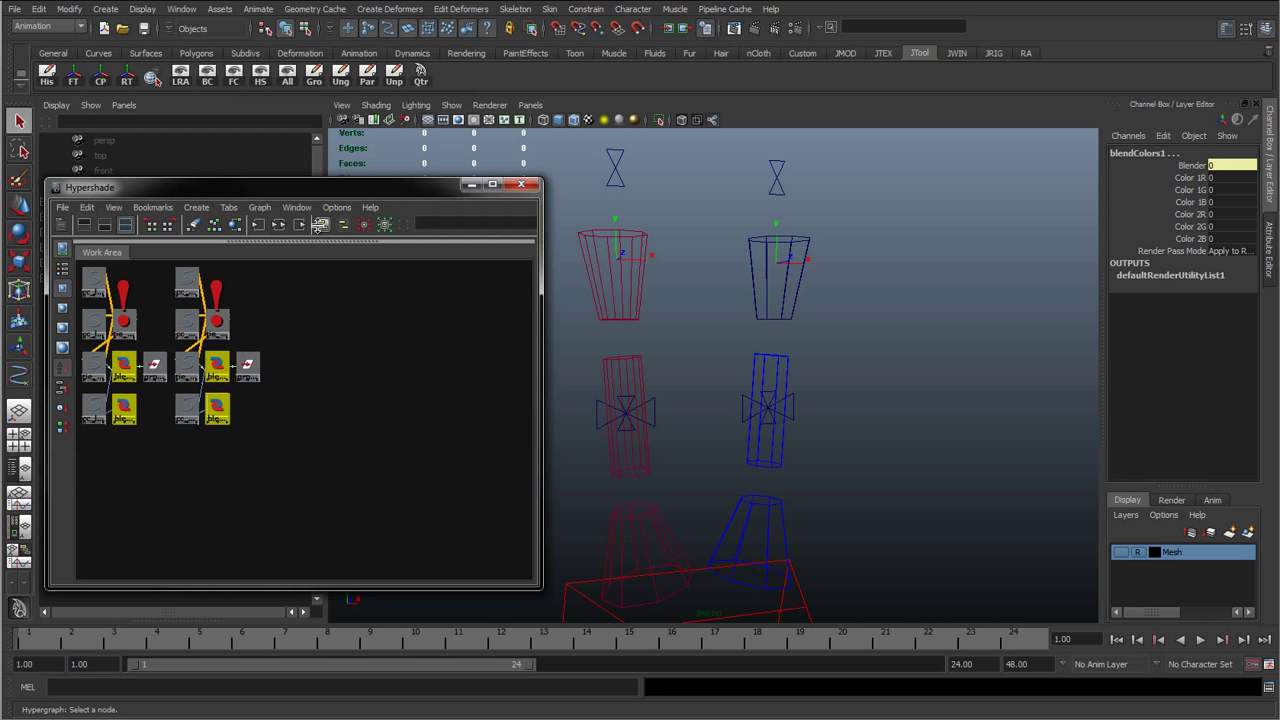
Remove the point constraint nodes of tie_l_antennaMid_01 and tie_r_antennaMid_01 from the Hypershade graph
{"action": "left_click", "coordinate": [641, 376]}
{"action": "key", "text": "Up"}
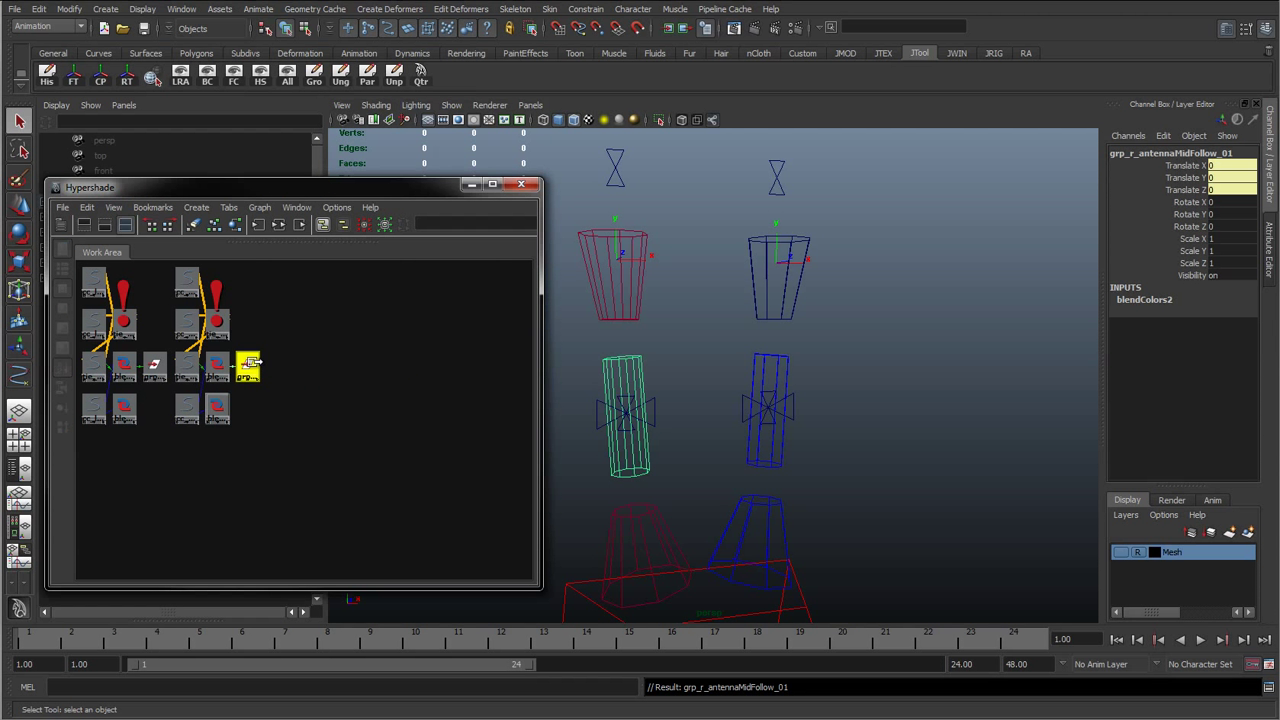
{"action": "key", "text": "a"}
{"action": "scroll", "coordinate": [319, 419], "scroll_direction": "up", "scroll_amount": 2}
{"action": "scroll", "coordinate": [319, 419], "scroll_direction": "down", "scroll_amount": 1}
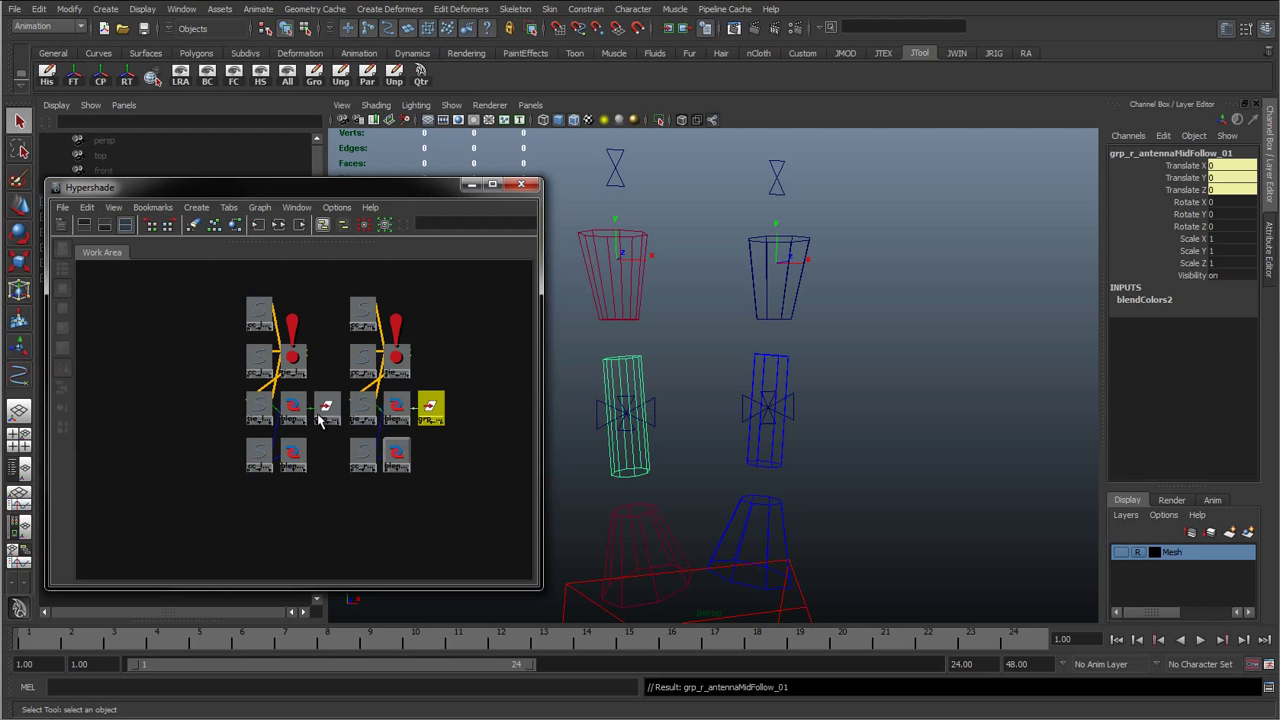
{"action": "middle_click_drag", "start_coordinate": [319, 419], "coordinate": [231, 419], "text": "alt"}
{"action": "left_click", "coordinate": [208, 354]}
{"action": "left_click", "coordinate": [312, 352], "text": "shift"}
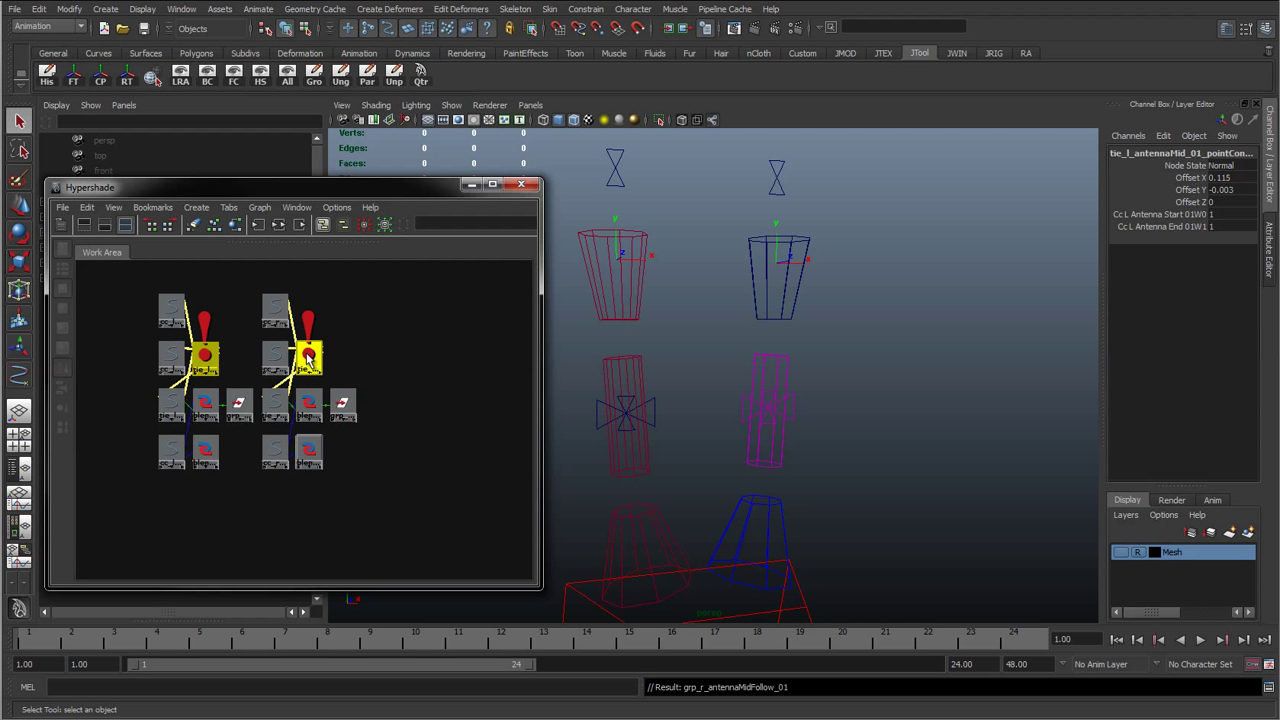
{"action": "left_click", "coordinate": [259, 207]}
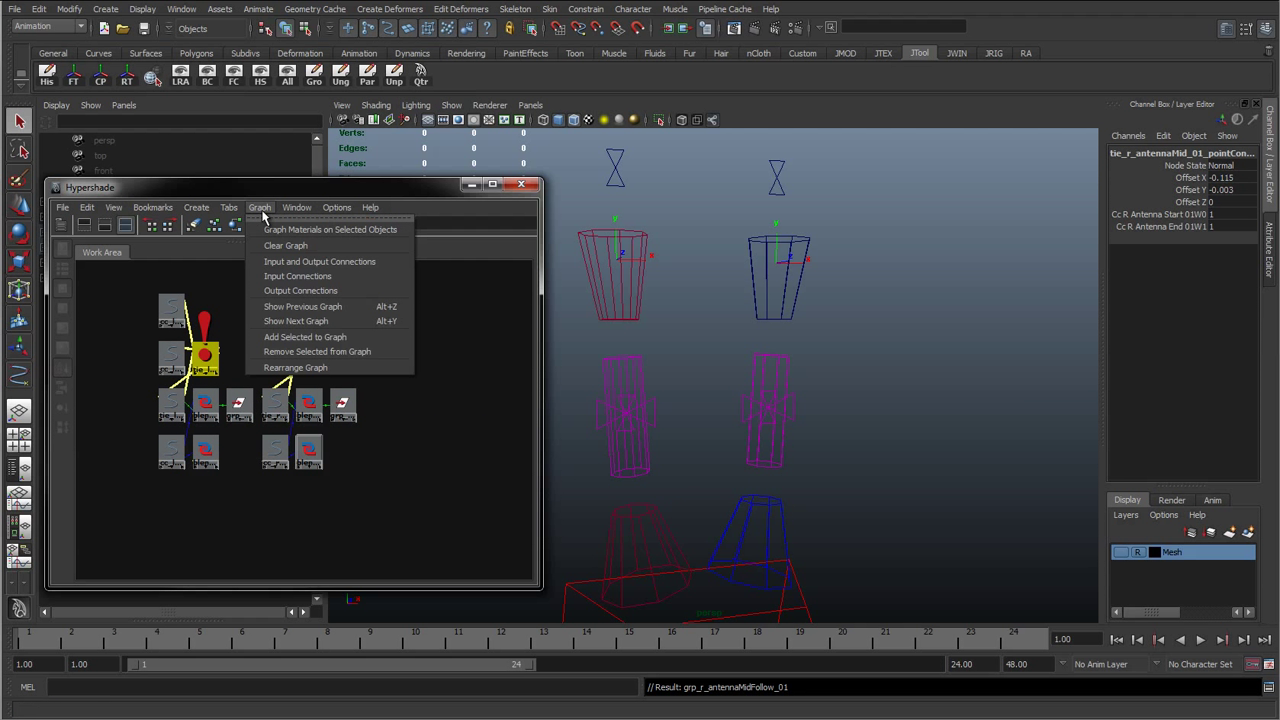
{"action": "left_click", "coordinate": [350, 352]}
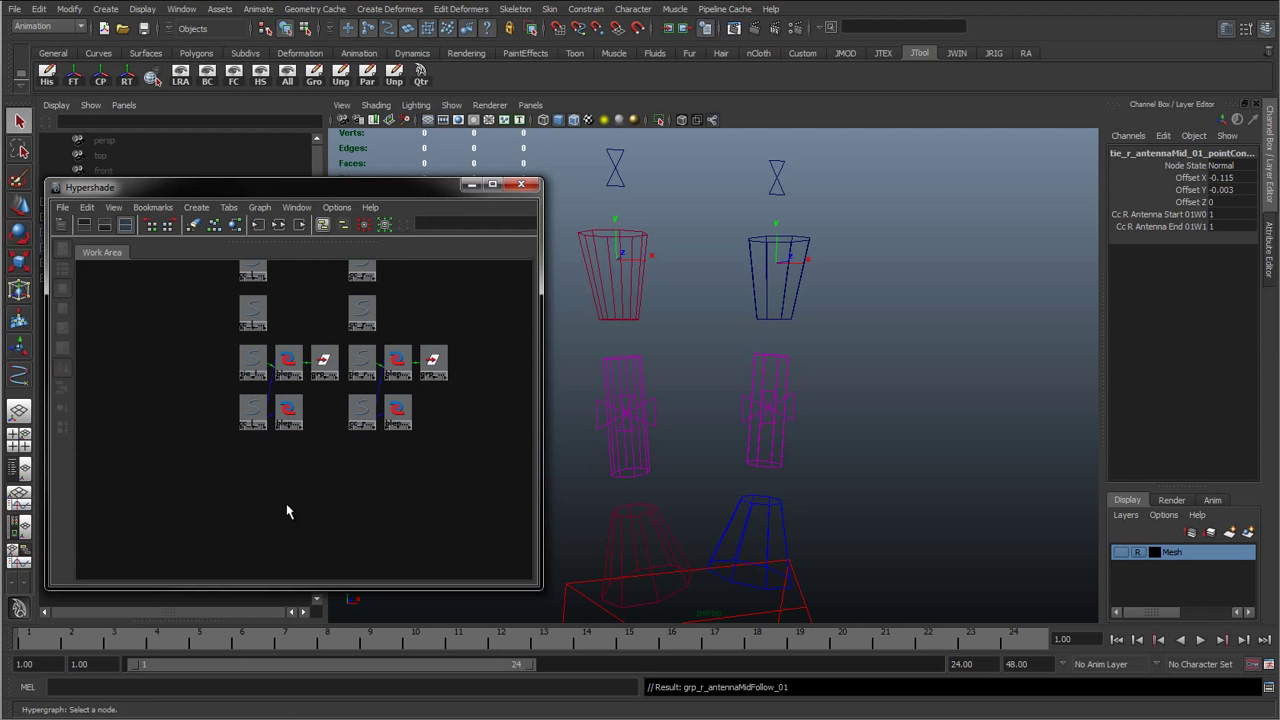
Group grp_l_antennaMidFollow_01, blendColors3 and blendColors4 together in an empty area of the graph
{"action": "left_click_drag", "start_coordinate": [338, 370], "coordinate": [402, 519]}
{"action": "left_click_drag", "start_coordinate": [289, 362], "coordinate": [426, 468]}
{"action": "left_click_drag", "start_coordinate": [406, 523], "coordinate": [455, 549]}
{"action": "left_click_drag", "start_coordinate": [426, 468], "coordinate": [477, 477]}
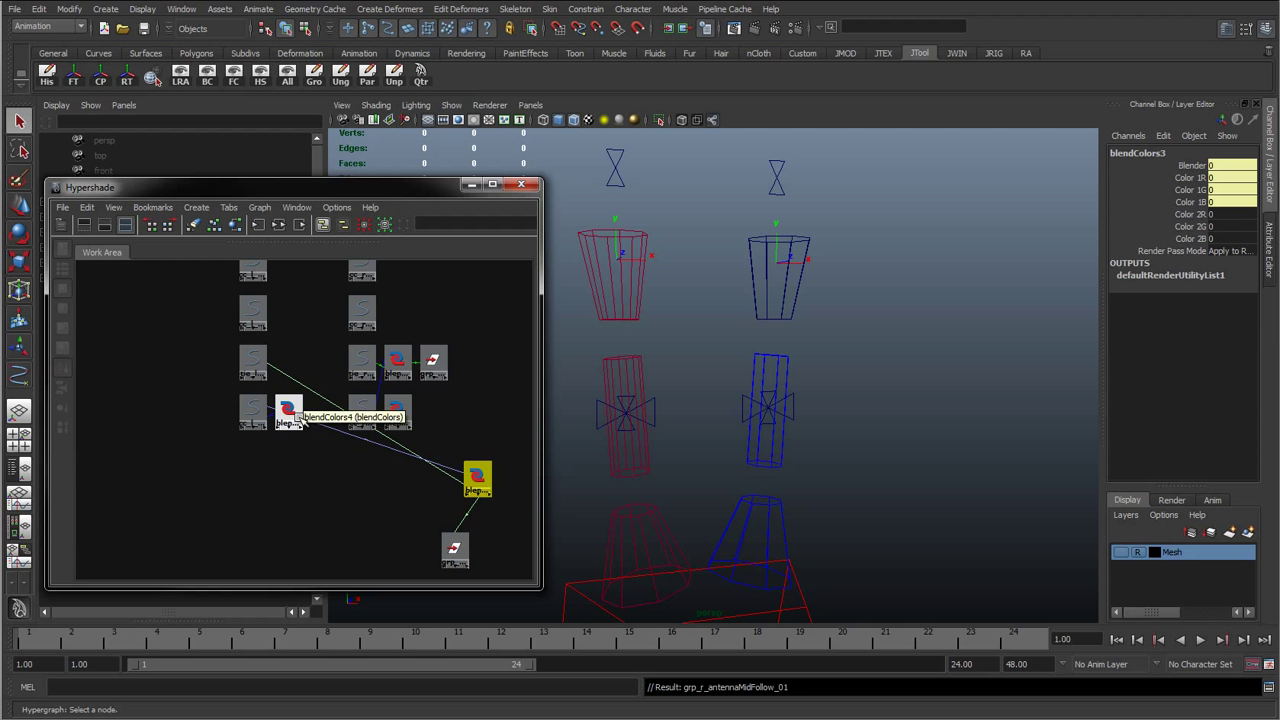
{"action": "left_click_drag", "start_coordinate": [288, 410], "coordinate": [447, 485]}
Group grp_r_antennaMidFollow_01, blendColors2 and blendColors1 on the opposite side of the graph from the left-antenna nodes
{"action": "left_click_drag", "start_coordinate": [432, 362], "coordinate": [406, 408]}
{"action": "left_click_drag", "start_coordinate": [325, 470], "coordinate": [184, 534]}
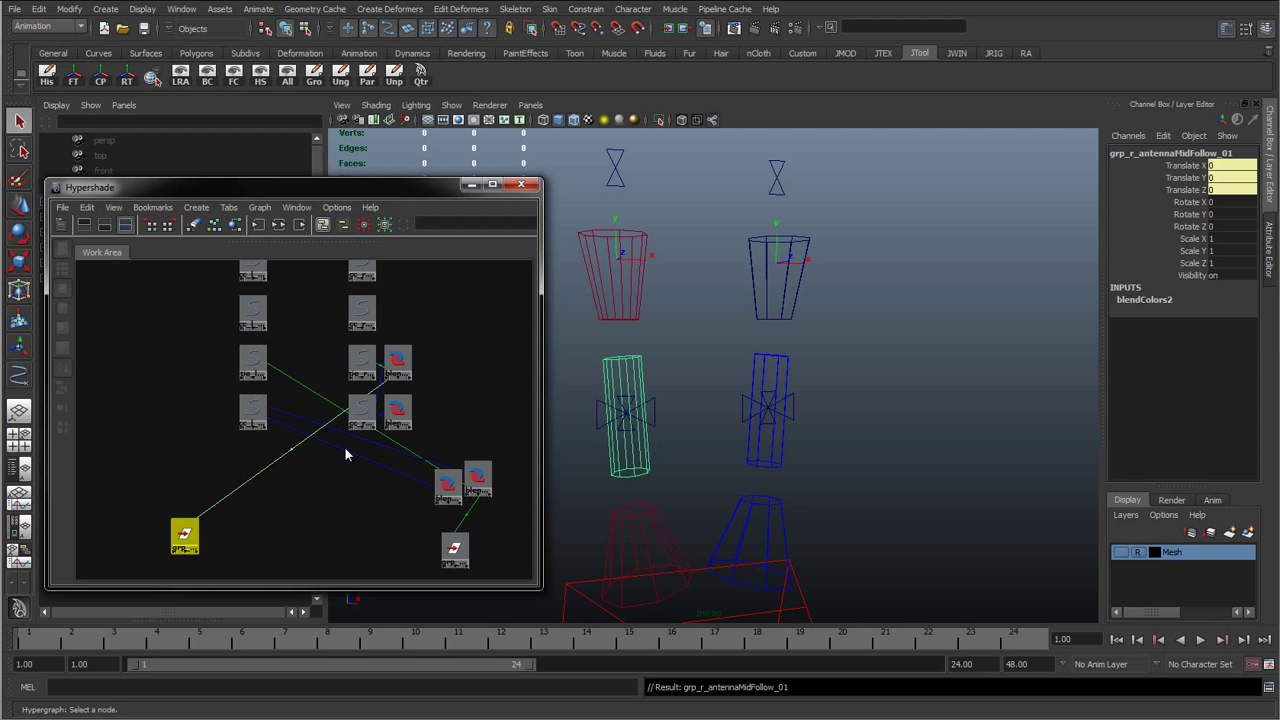
{"action": "left_click_drag", "start_coordinate": [397, 368], "coordinate": [155, 478]}
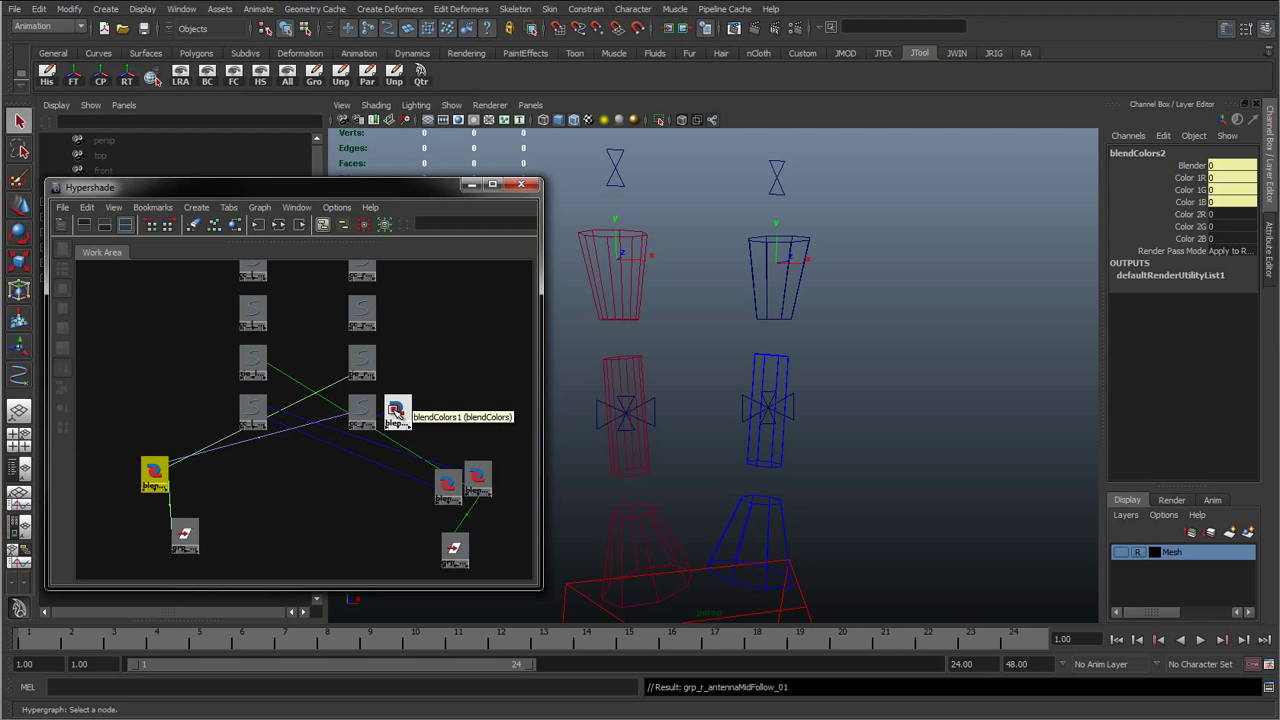
{"action": "left_click_drag", "start_coordinate": [386, 414], "coordinate": [185, 480]}
Place each side's antennaMid control beside its blendColors nodes and each tie antennaMid_01 curve above them
{"action": "left_click_drag", "start_coordinate": [252, 420], "coordinate": [508, 405]}
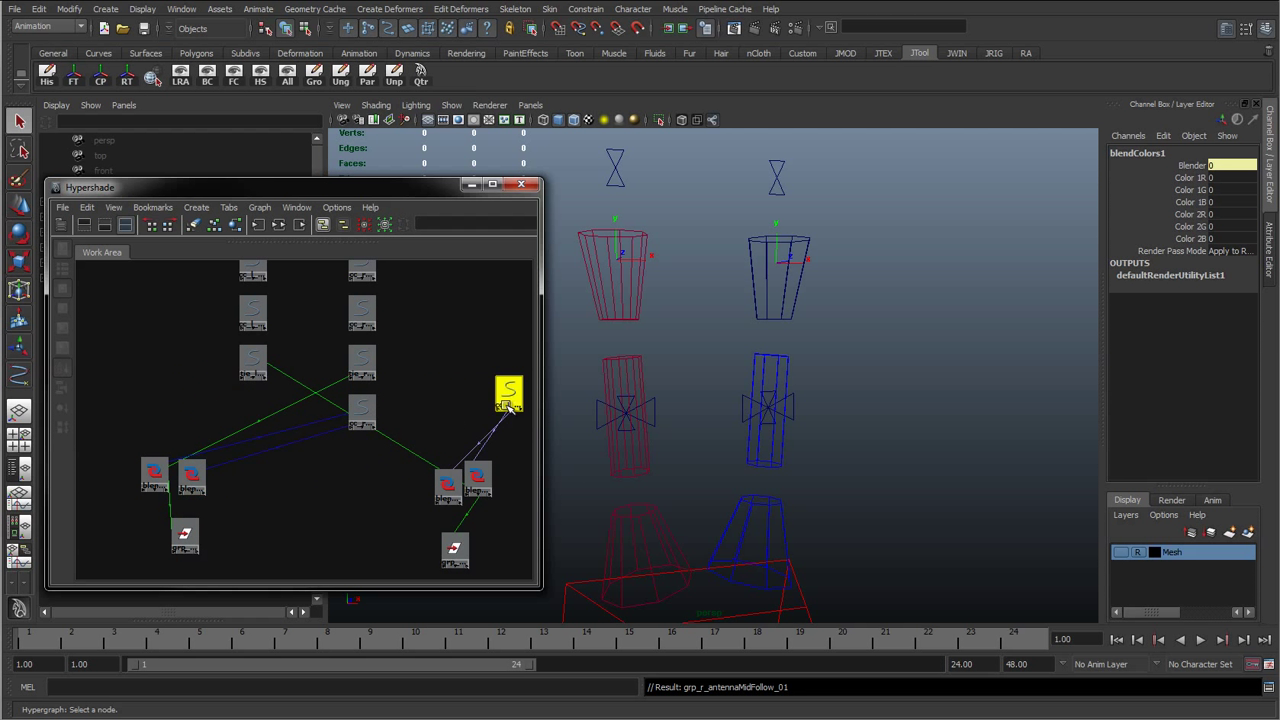
{"action": "left_click_drag", "start_coordinate": [388, 506], "coordinate": [378, 500]}
{"action": "left_click_drag", "start_coordinate": [362, 416], "coordinate": [104, 449]}
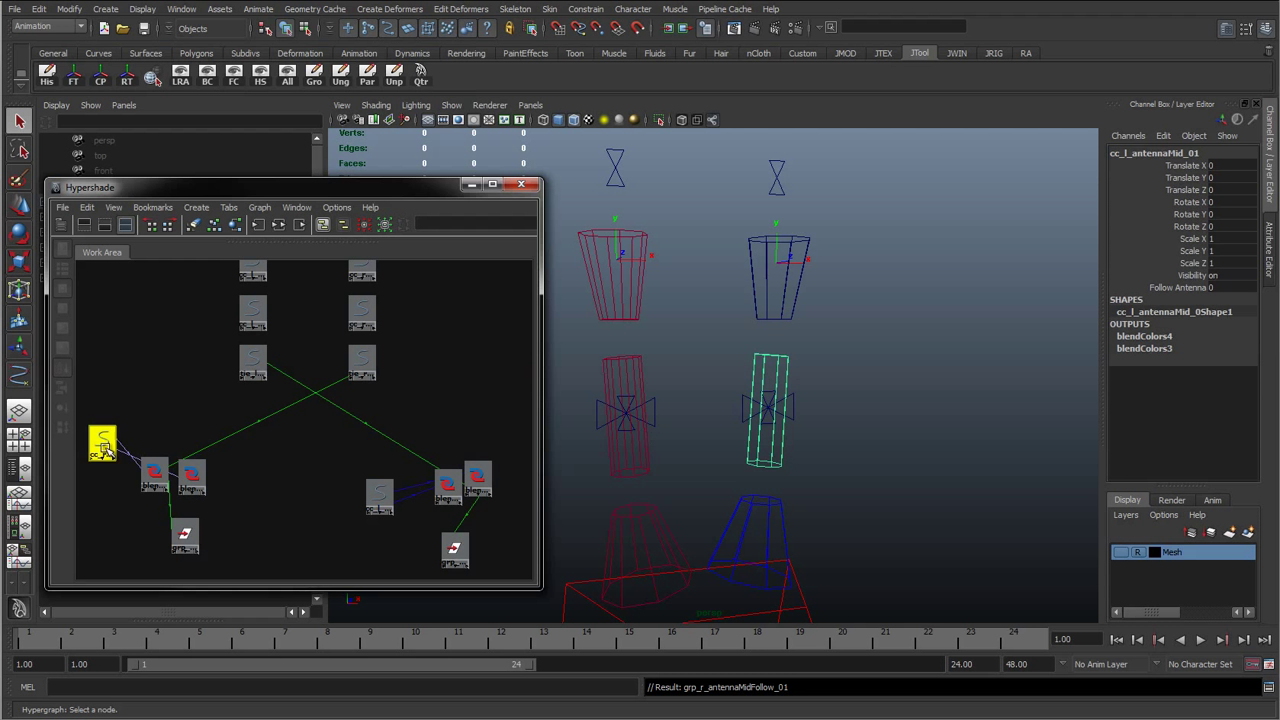
{"action": "left_click_drag", "start_coordinate": [250, 370], "coordinate": [490, 395]}
{"action": "left_click_drag", "start_coordinate": [362, 366], "coordinate": [166, 390]}
Move the right-antenna node cluster closer to the left-antenna cluster and adjust the spacing of blendColors1 and blendColors3
{"action": "left_click_drag", "start_coordinate": [95, 363], "coordinate": [285, 568]}
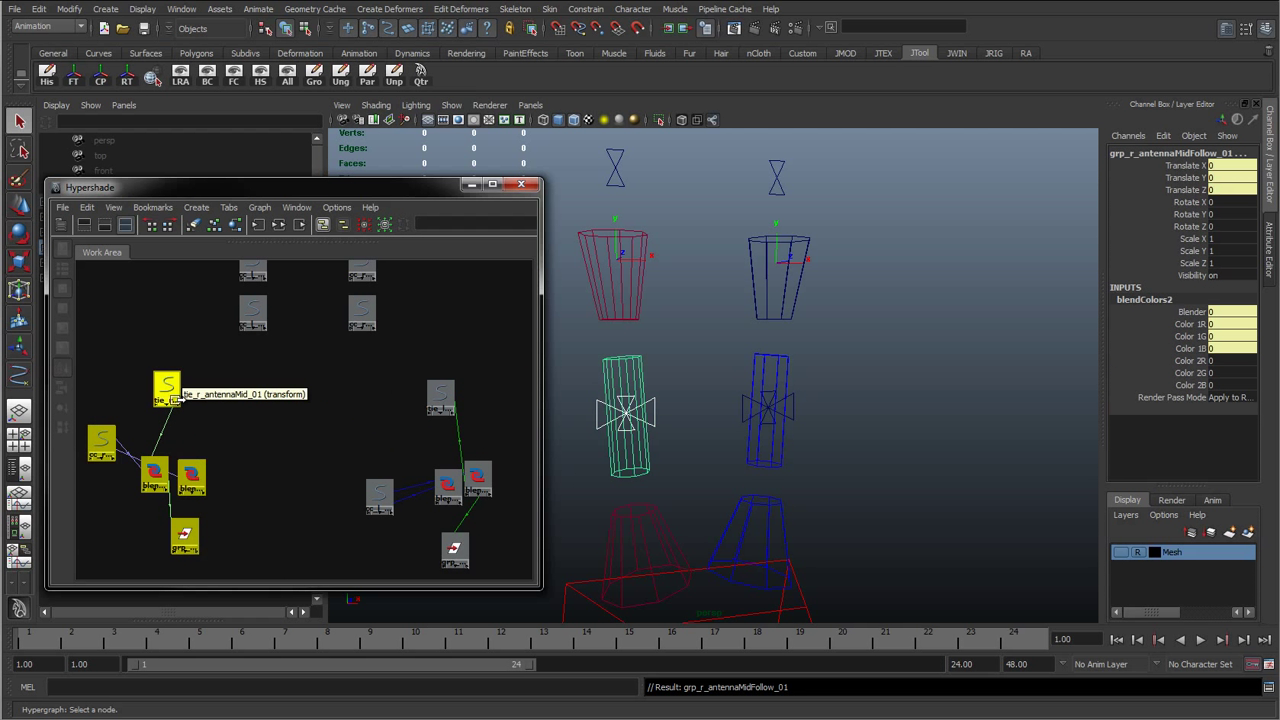
{"action": "left_click_drag", "start_coordinate": [168, 390], "coordinate": [290, 410]}
{"action": "left_click", "coordinate": [420, 420]}
{"action": "middle_click_drag", "start_coordinate": [435, 487], "coordinate": [303, 420], "text": "alt"}
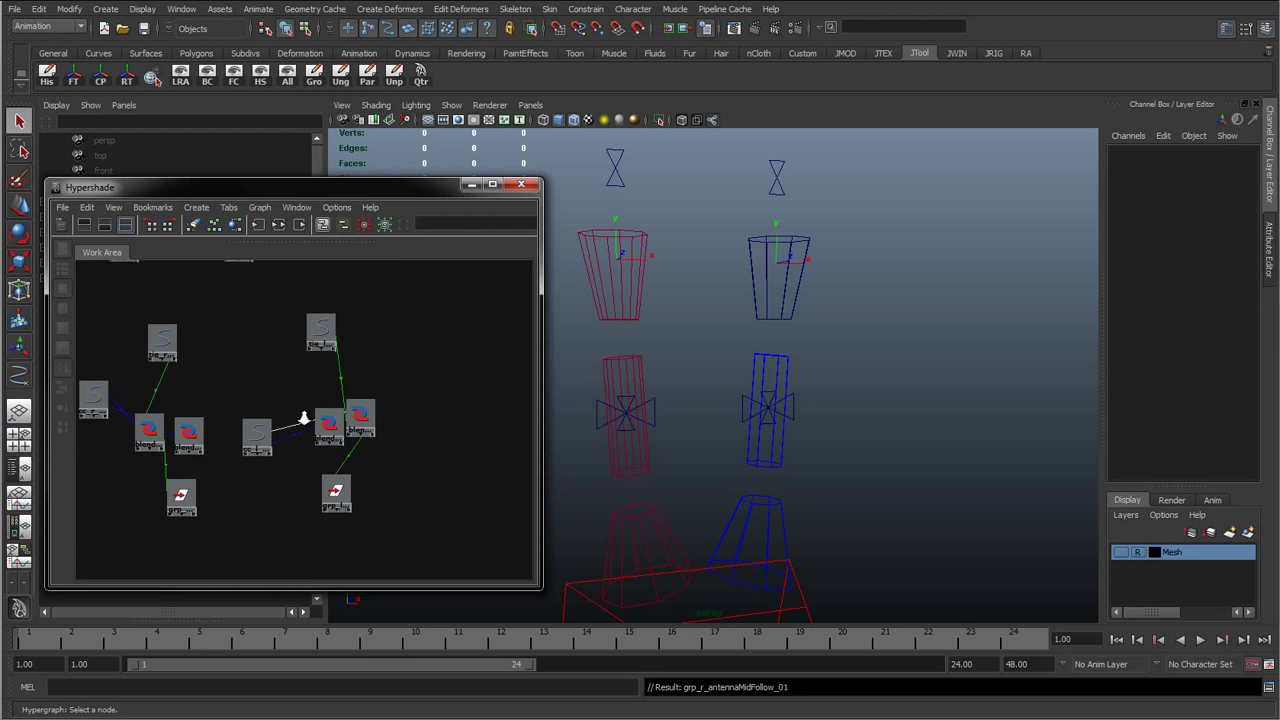
{"action": "right_click_drag", "start_coordinate": [303, 420], "coordinate": [229, 449], "text": "alt"}
{"action": "left_click_drag", "start_coordinate": [210, 445], "coordinate": [236, 439]}
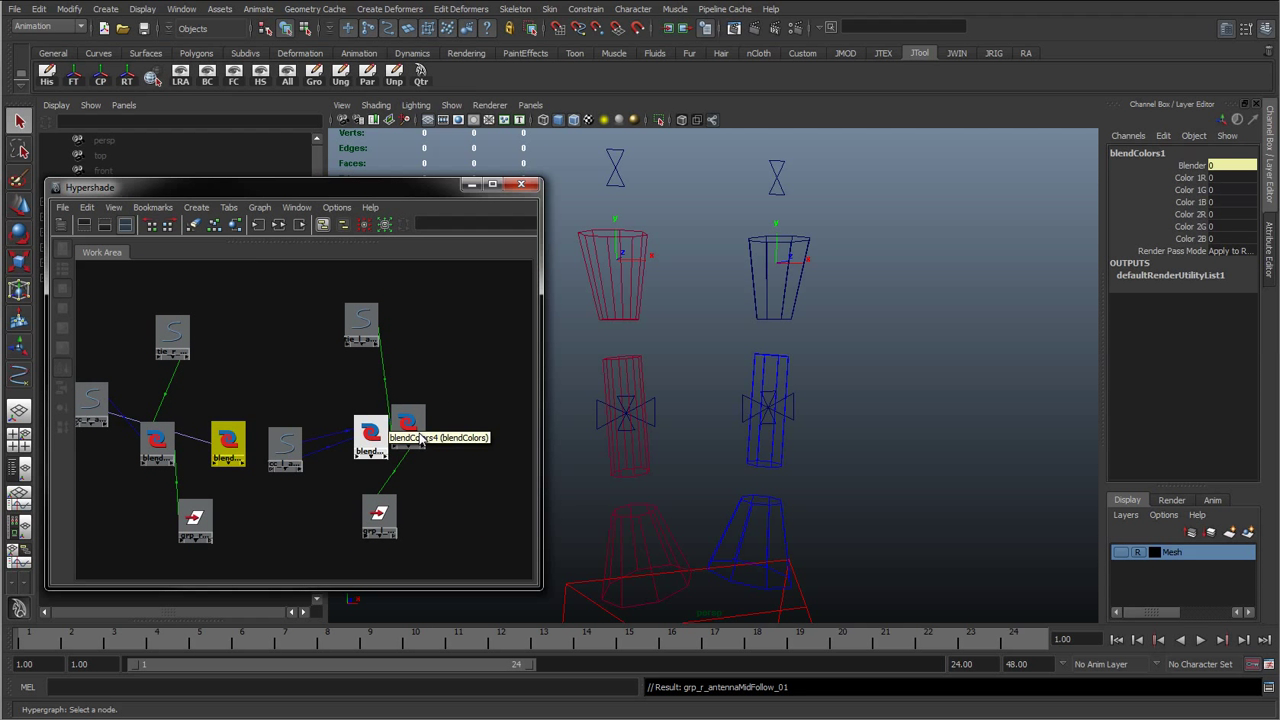
{"action": "left_click_drag", "start_coordinate": [404, 426], "coordinate": [430, 436]}
{"action": "left_click_drag", "start_coordinate": [220, 436], "coordinate": [210, 440]}
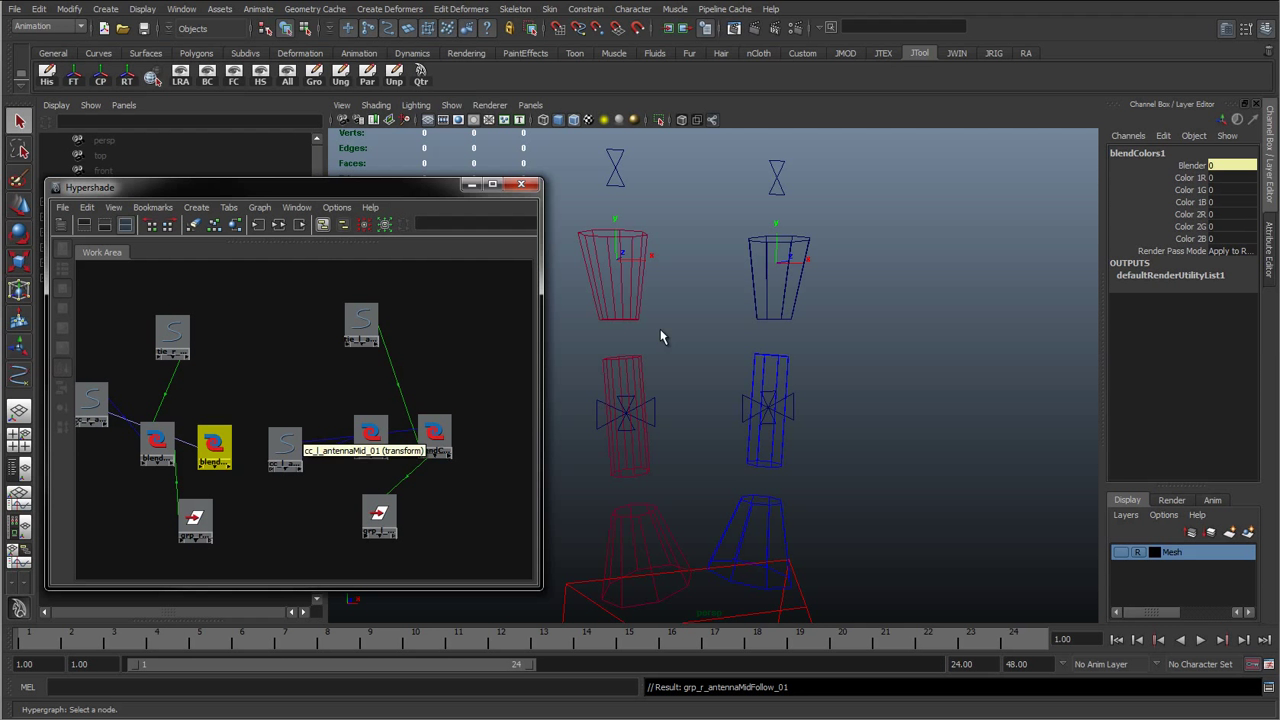
Add tie_r_antennaMidAim_01 and tie_l_antennaMidAim_01 to the Hypershade graph
{"action": "left_click", "coordinate": [628, 408]}
{"action": "left_click", "coordinate": [768, 405]}
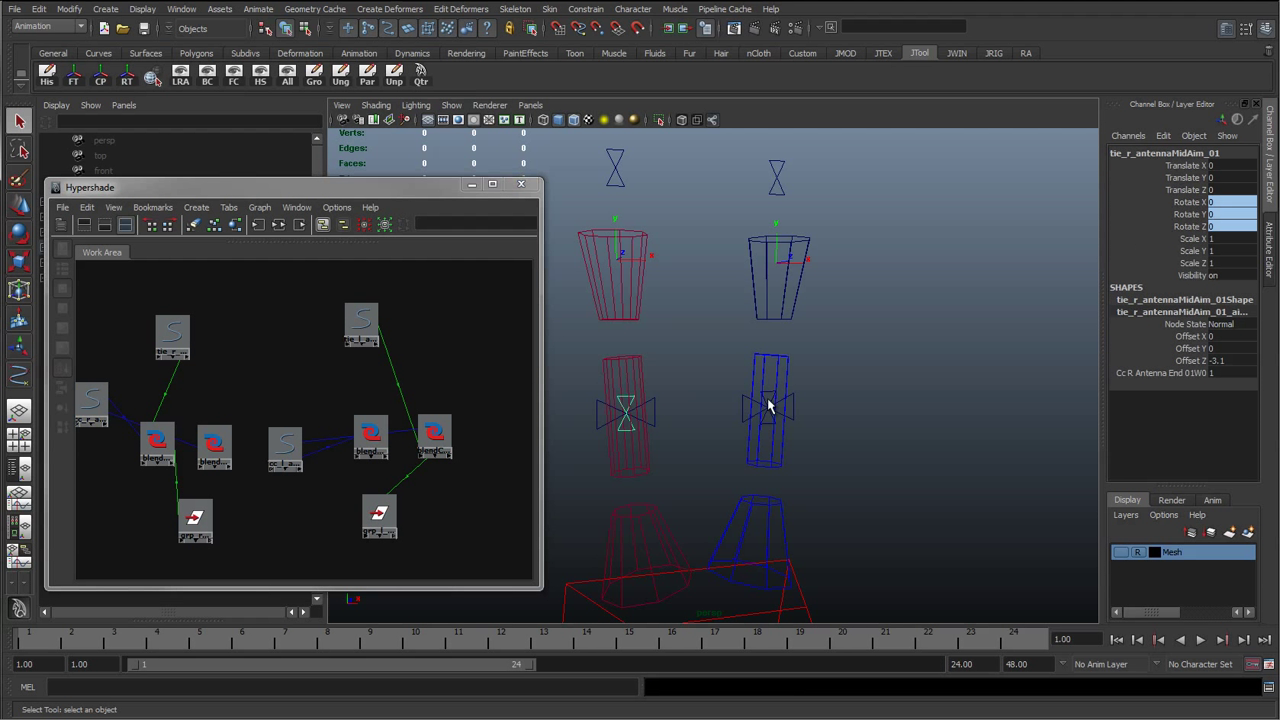
{"action": "left_click", "coordinate": [260, 208]}
{"action": "left_click", "coordinate": [296, 337]}
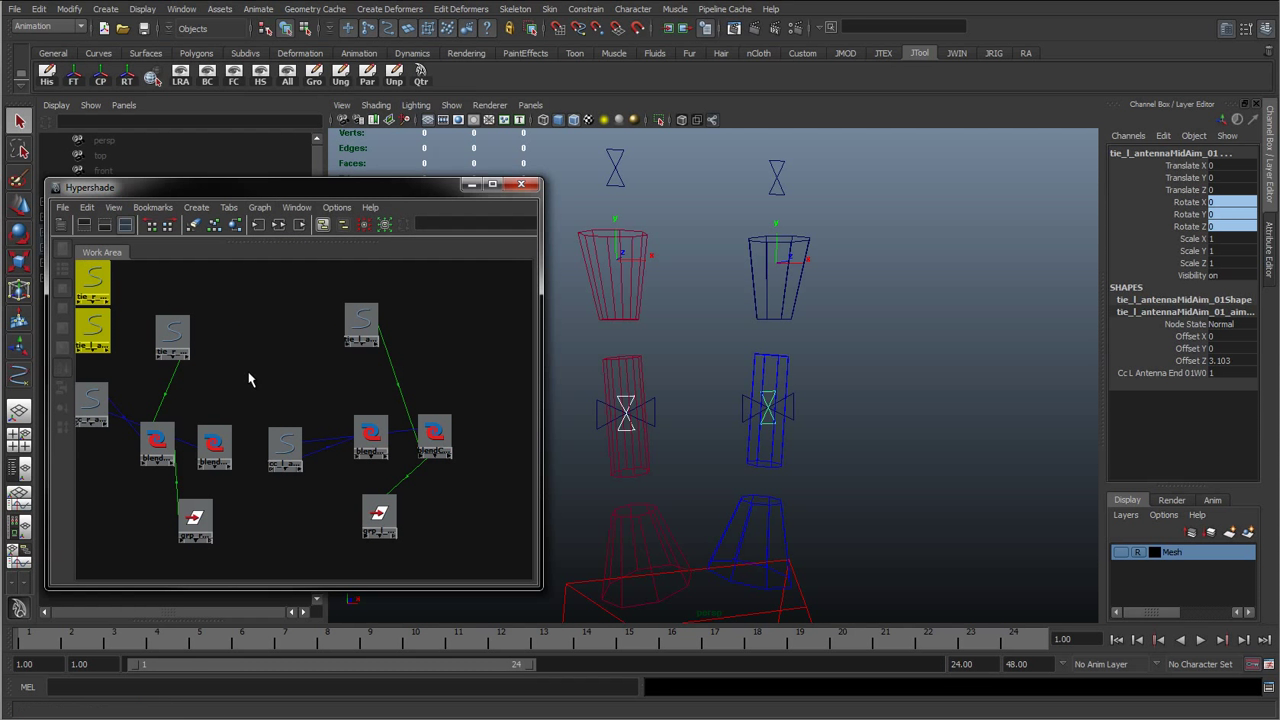
Place tie_r_antennaMidAim_01 above blendColors1 and tie_l_antennaMidAim_01 above blendColors3 in the graph
{"action": "left_click", "coordinate": [222, 336]}
{"action": "left_click", "coordinate": [195, 517]}
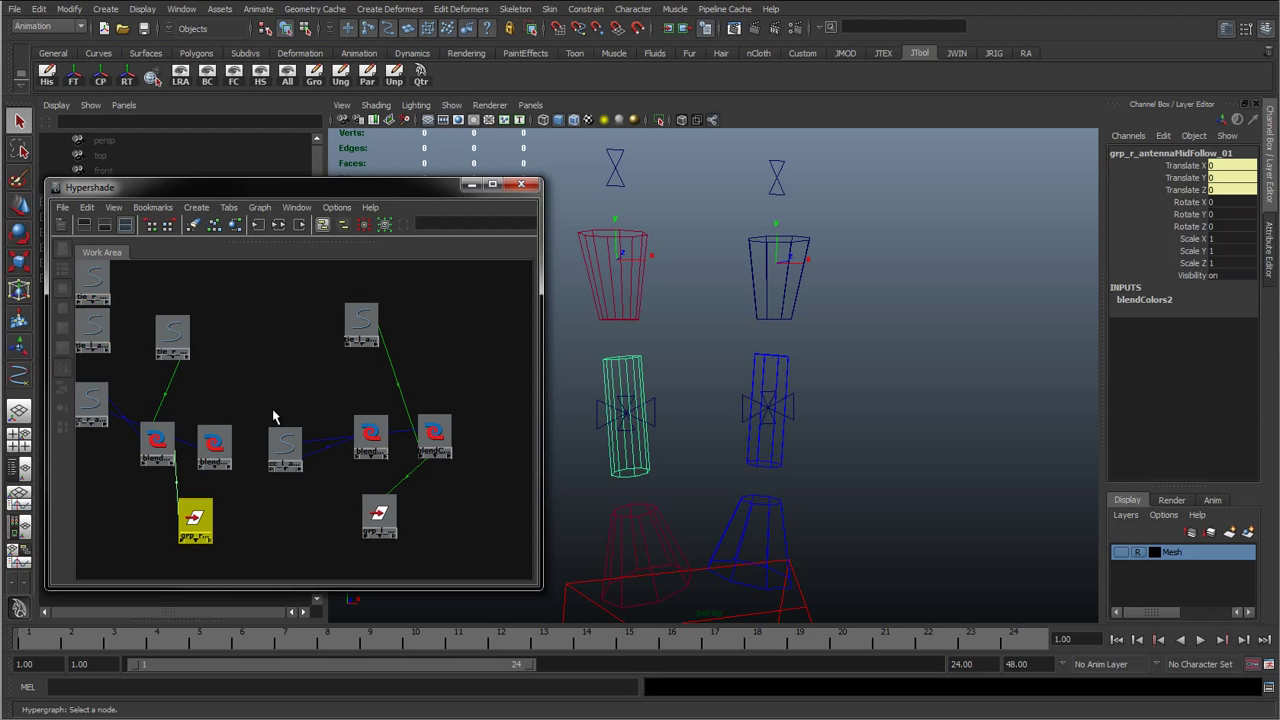
{"action": "left_click", "coordinate": [92, 326]}
{"action": "left_click", "coordinate": [92, 280]}
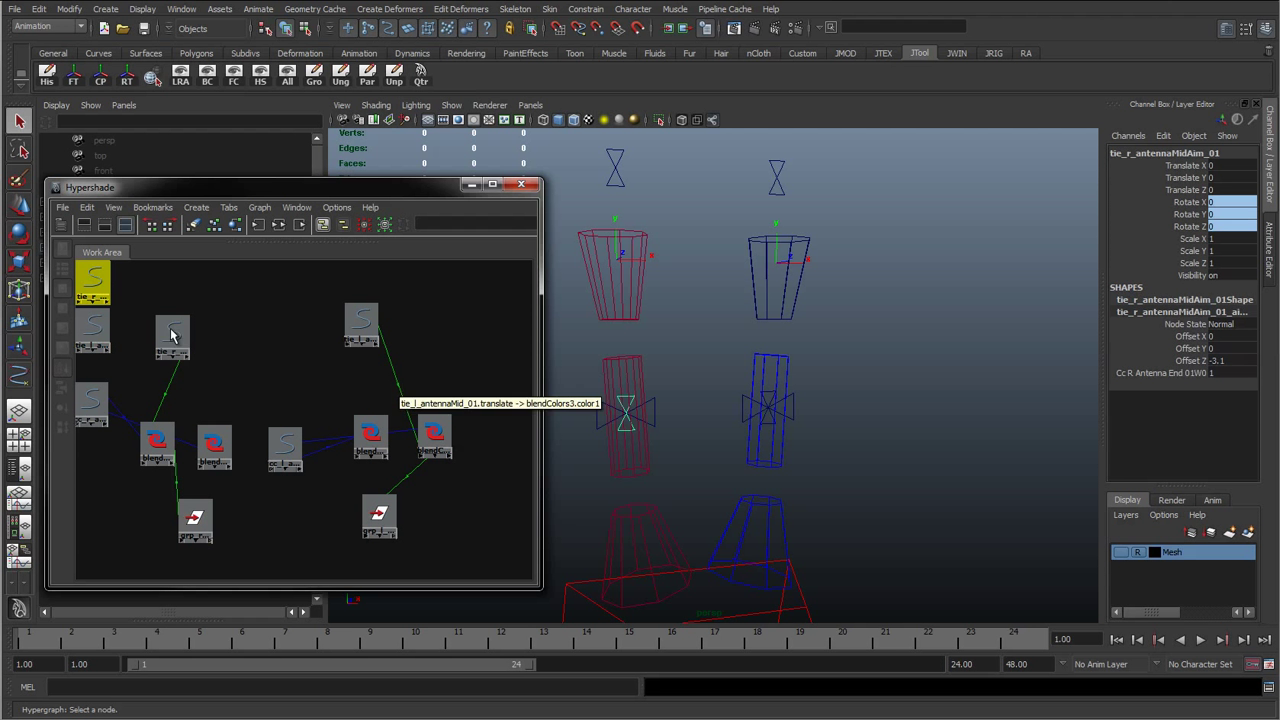
{"action": "left_click_drag", "start_coordinate": [94, 281], "coordinate": [249, 398]}
{"action": "left_click", "coordinate": [92, 327]}
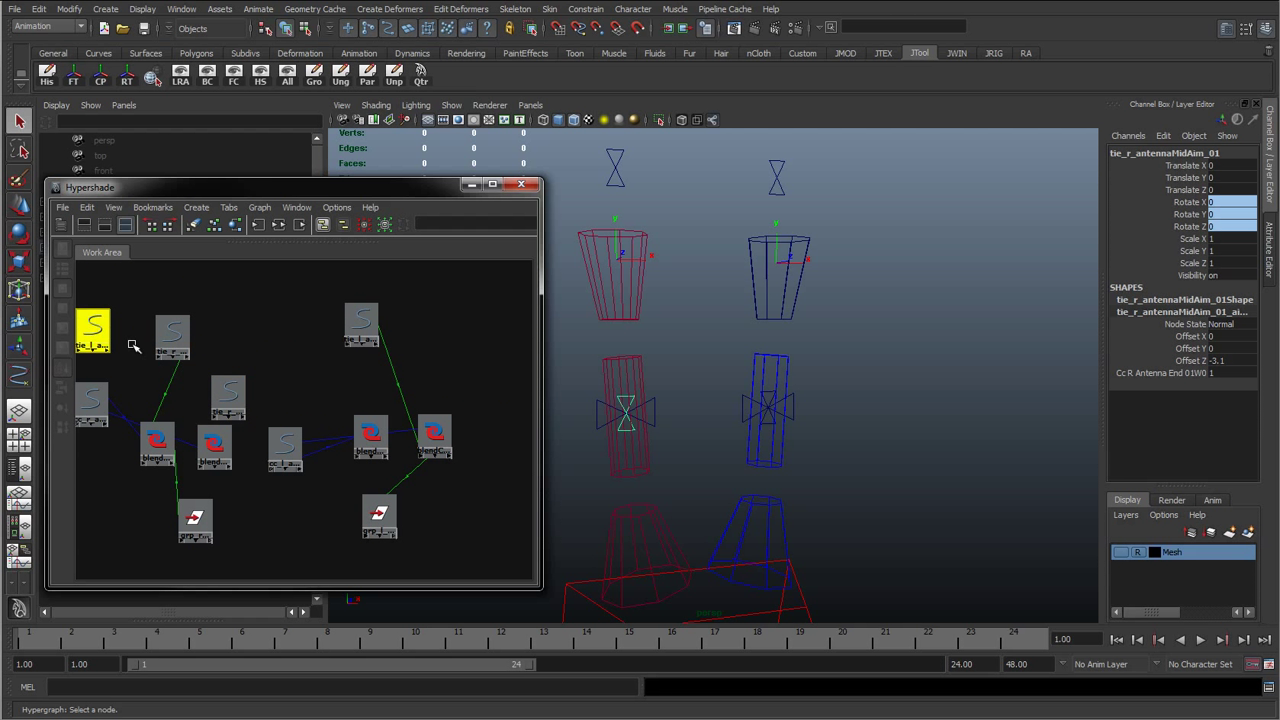
{"action": "left_click_drag", "start_coordinate": [91, 327], "coordinate": [430, 375]}
Shift grp_l_antennaMidFollow_01 aside, reposition tie_l_antennaMidAim_01 directly above blendColors4, and select blendColors4
{"action": "scroll", "coordinate": [256, 441], "scroll_direction": "up", "scroll_amount": 2}
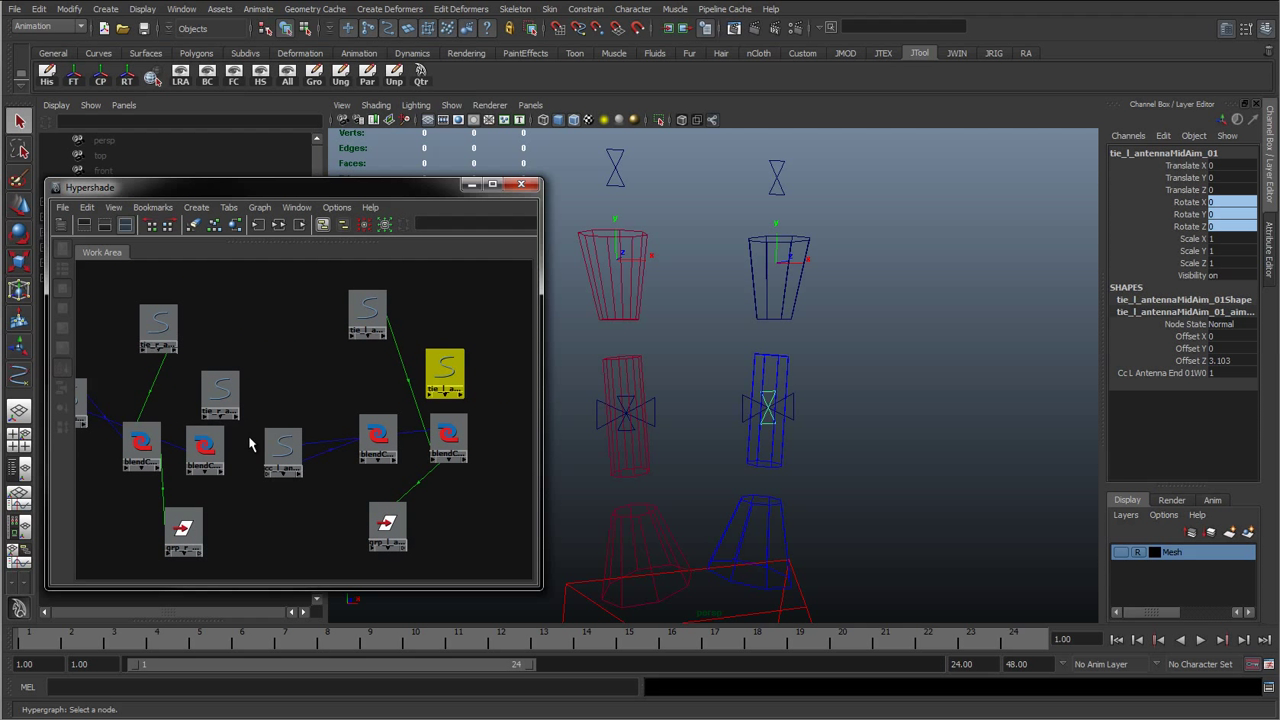
{"action": "left_click_drag", "start_coordinate": [386, 525], "coordinate": [429, 542]}
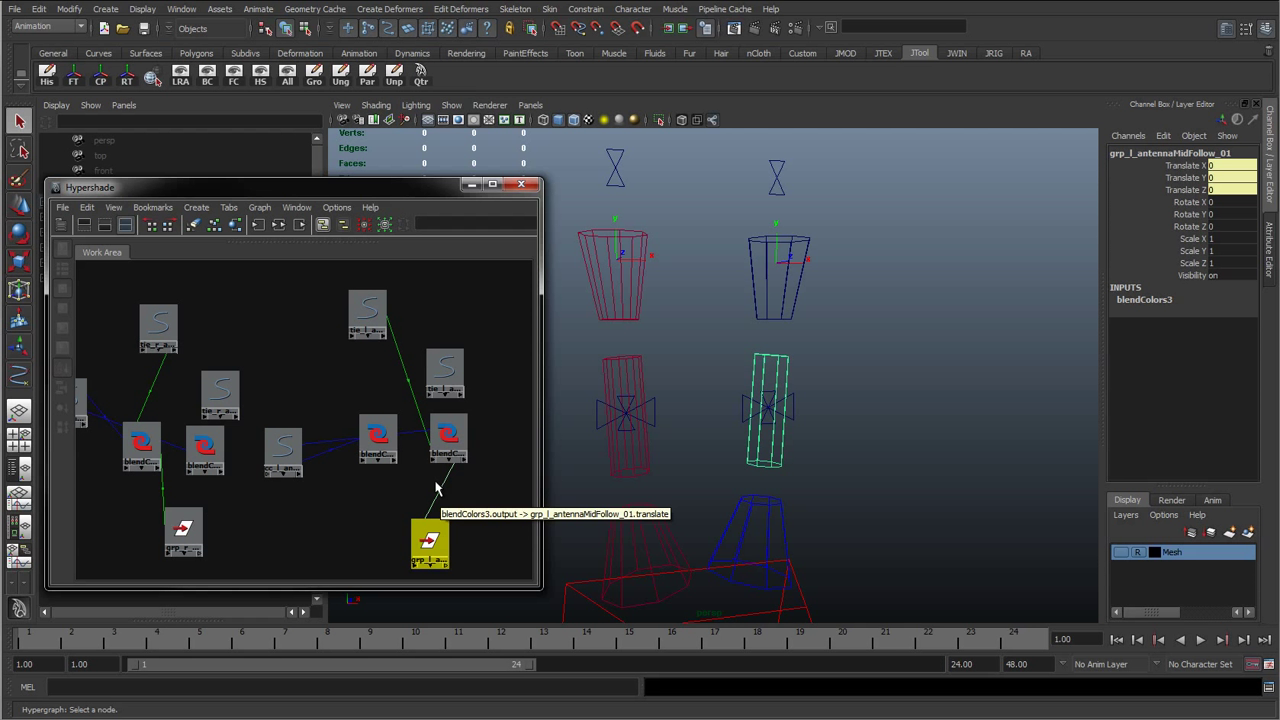
{"action": "left_click_drag", "start_coordinate": [445, 378], "coordinate": [372, 378]}
{"action": "left_click", "coordinate": [381, 441]}
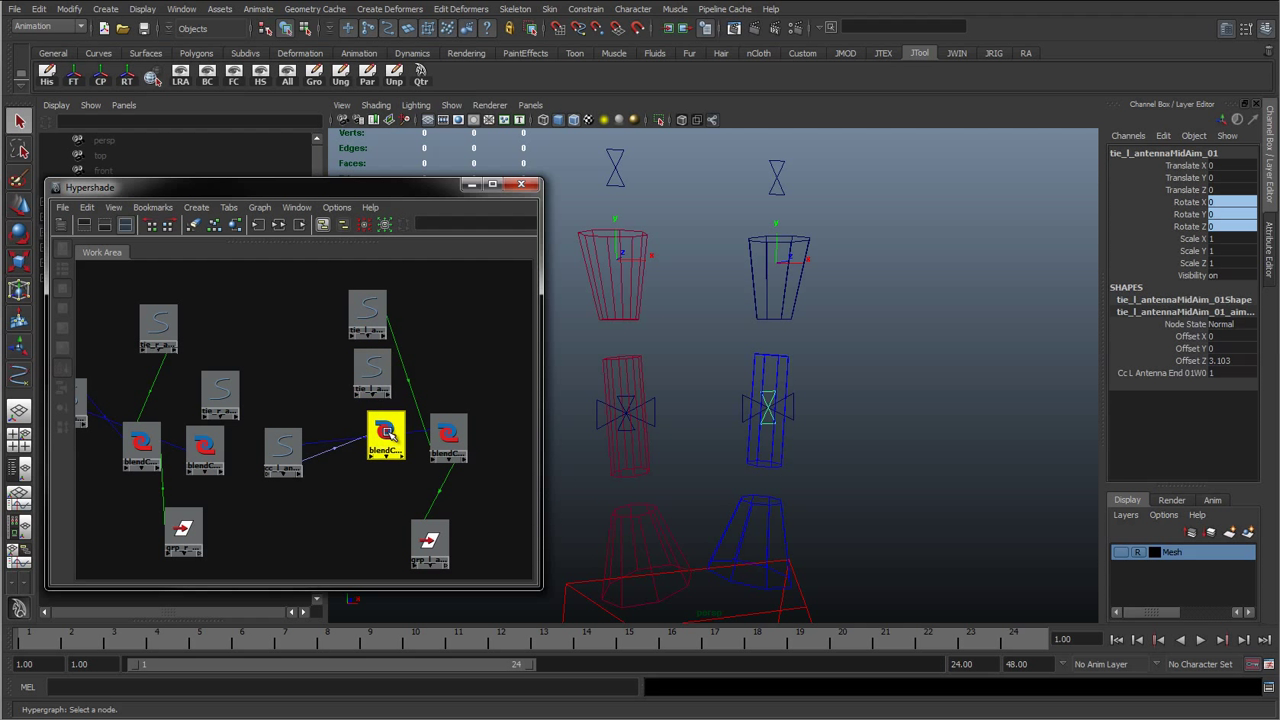
Connect the rotate output of tie_l_antennaMidAim_01 to the color1 input of blendColors4
{"action": "left_click", "coordinate": [365, 378]}
{"action": "left_click", "coordinate": [385, 397]}
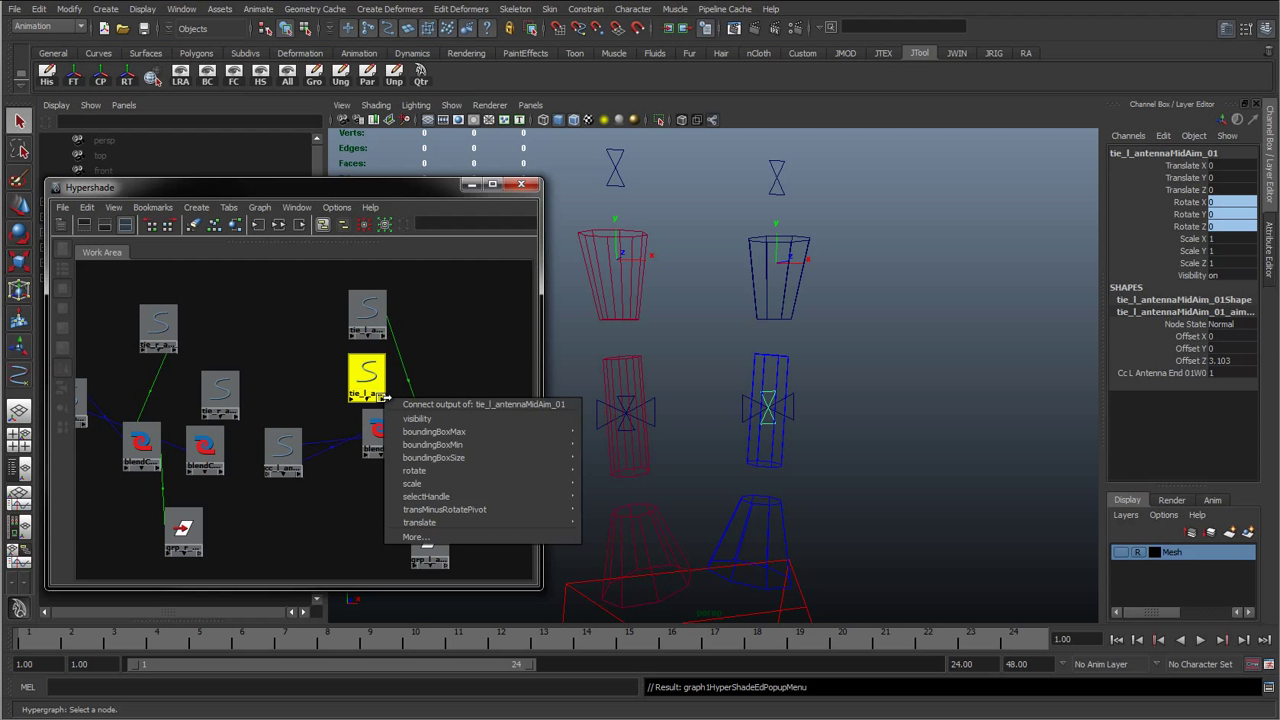
{"action": "mouse_move", "coordinate": [451, 471]}
{"action": "left_click", "coordinate": [610, 471]}
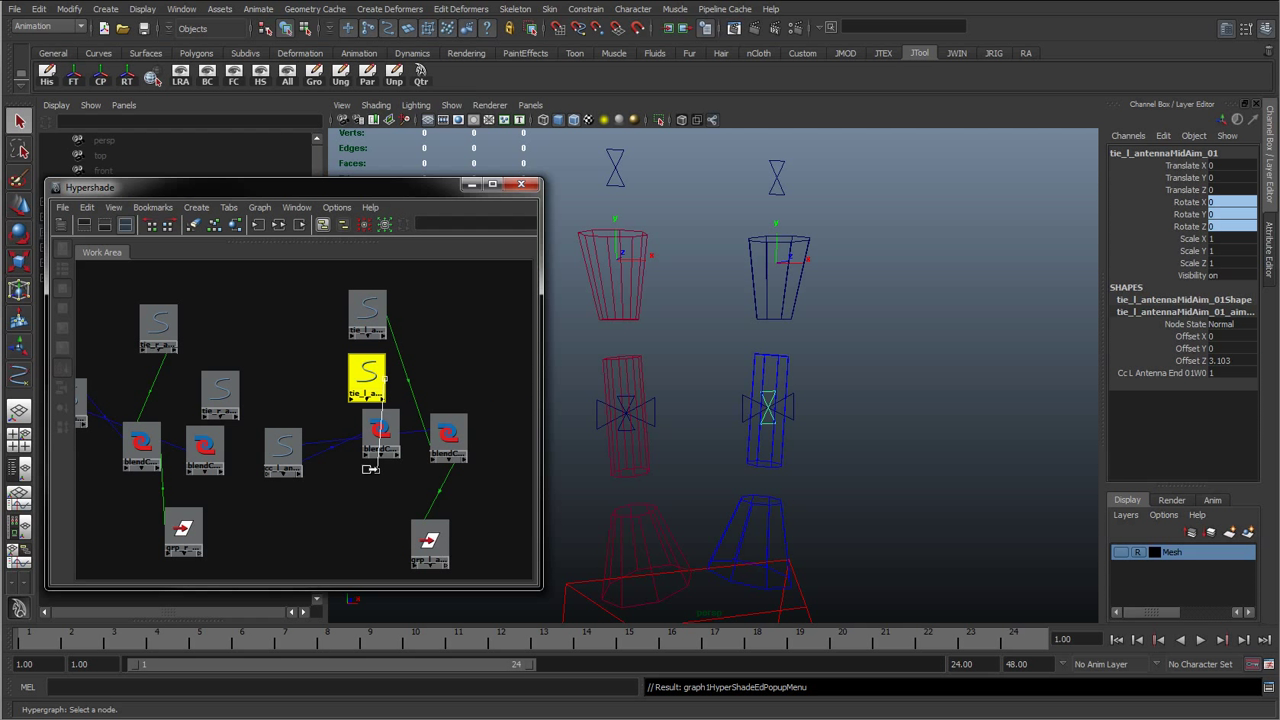
{"action": "left_click", "coordinate": [365, 455]}
{"action": "left_click", "coordinate": [414, 489]}
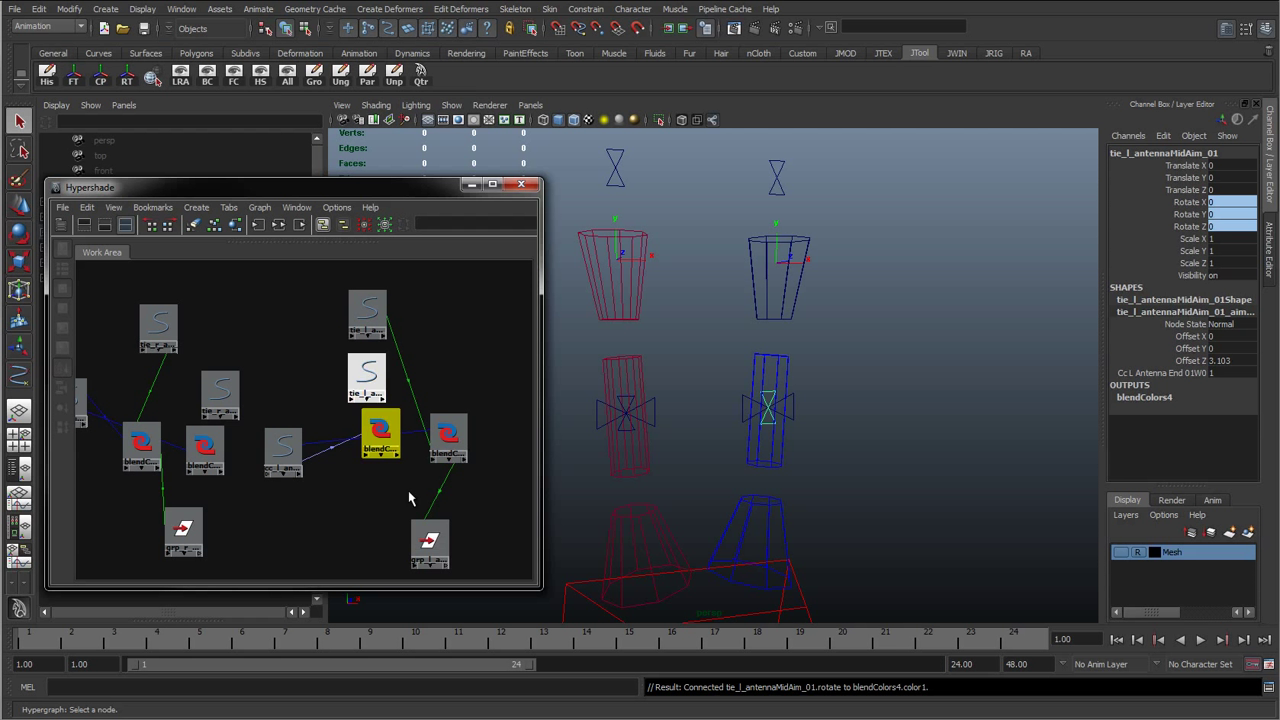
Connect the rotate output of tie_r_antennaMidAim_01 to the color1 input of blendColors1
{"action": "left_click", "coordinate": [232, 413]}
{"action": "mouse_move", "coordinate": [330, 489]}
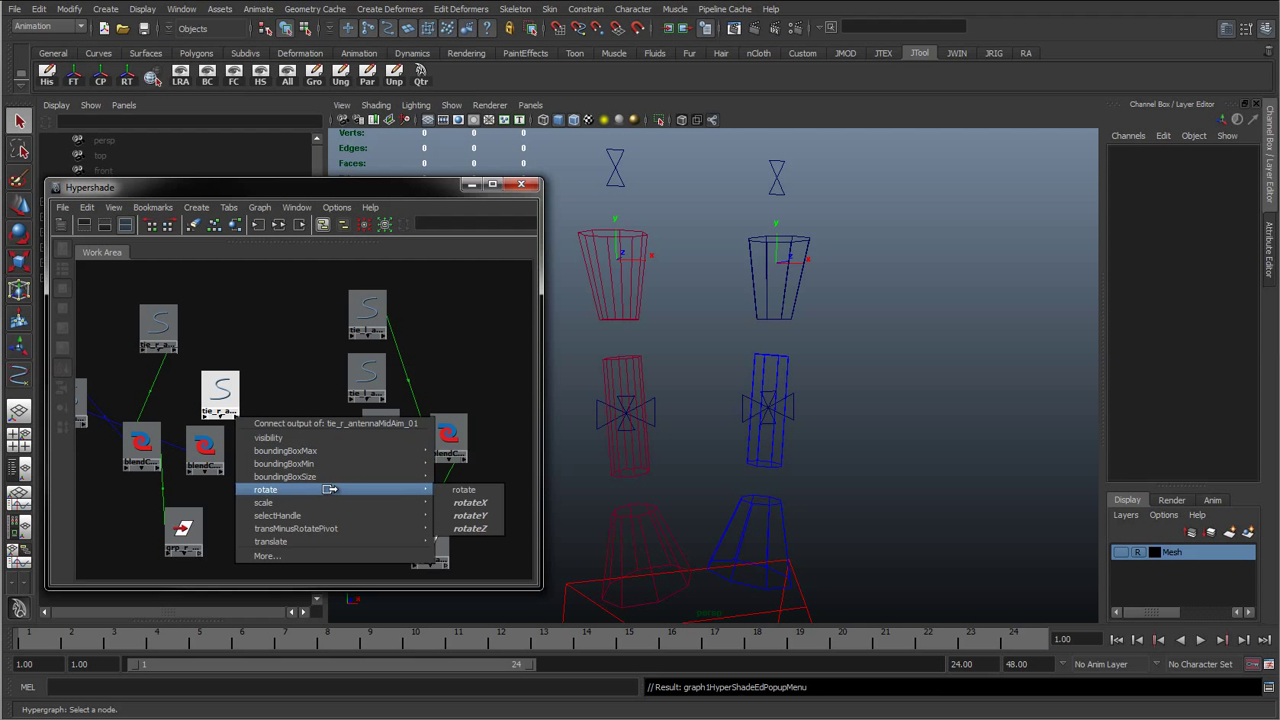
{"action": "left_click", "coordinate": [462, 490]}
{"action": "left_click", "coordinate": [187, 470]}
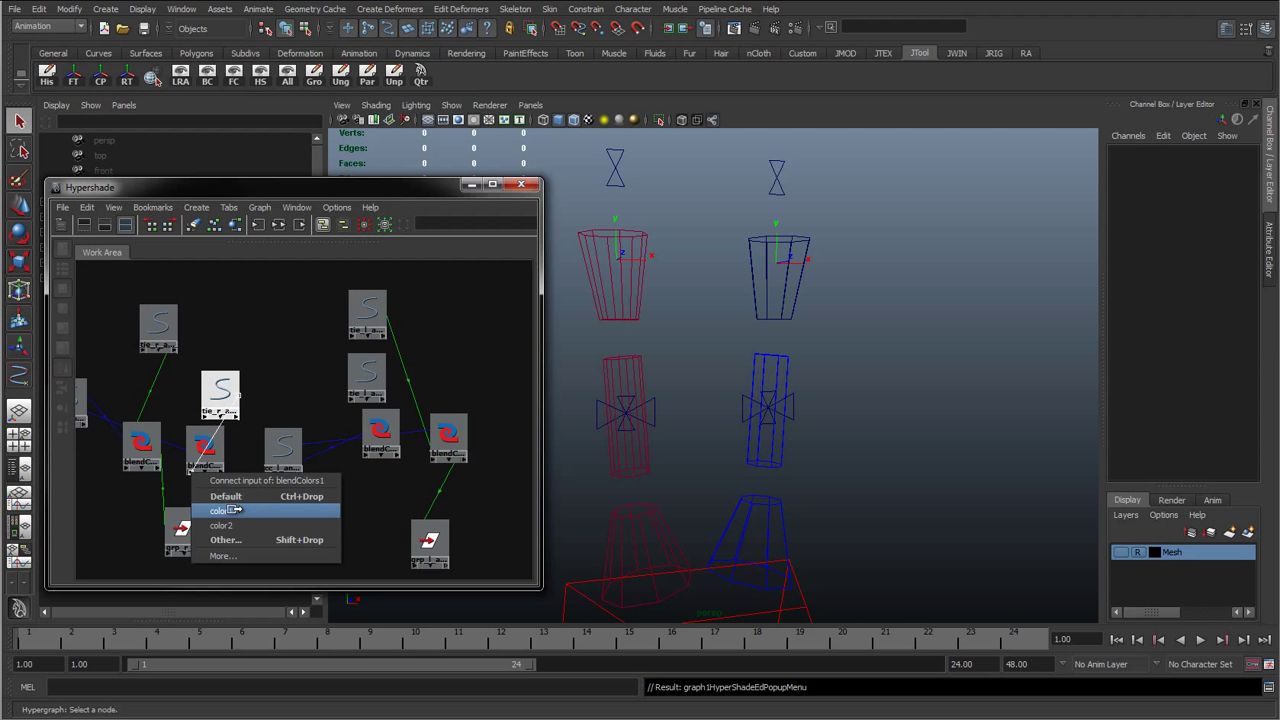
{"action": "left_click", "coordinate": [233, 512]}
Connect the output of blendColors1 to the rotate input of grp_r_antennaMidFollow_01
{"action": "left_click", "coordinate": [180, 528]}
{"action": "middle_click_drag", "start_coordinate": [263, 499], "coordinate": [277, 491], "text": "alt"}
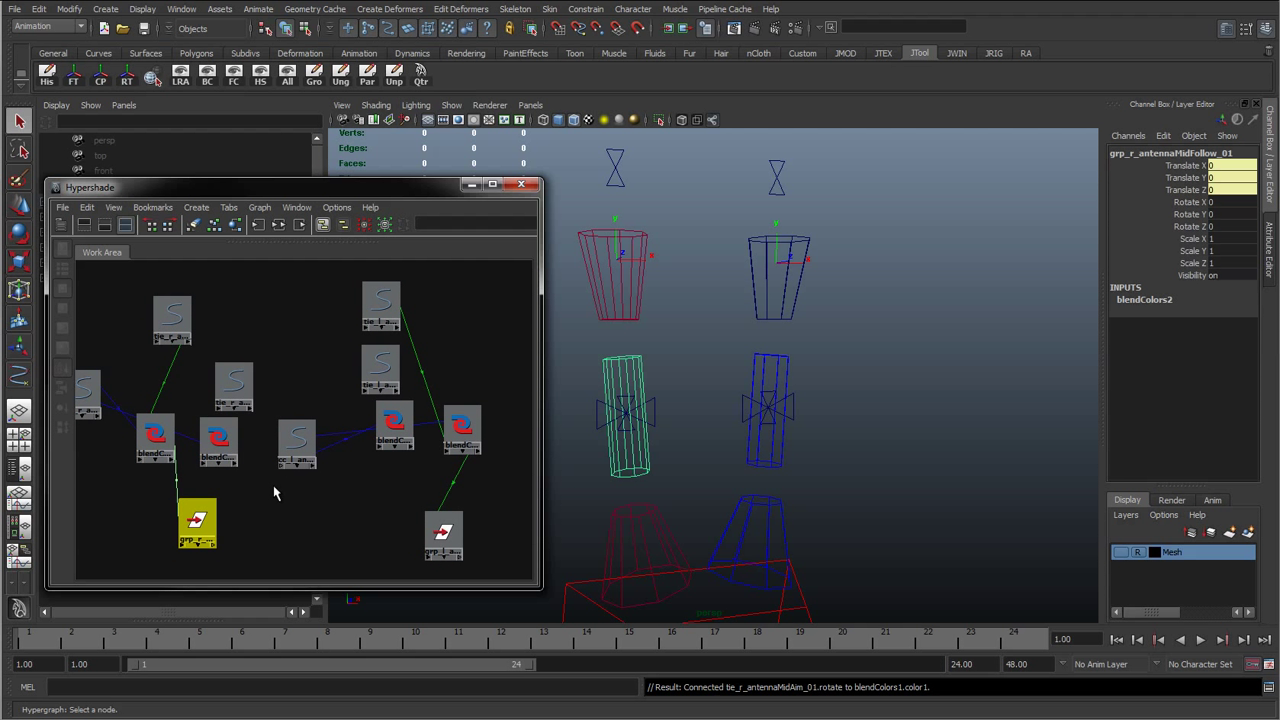
{"action": "left_click", "coordinate": [232, 461]}
{"action": "mouse_move", "coordinate": [334, 482]}
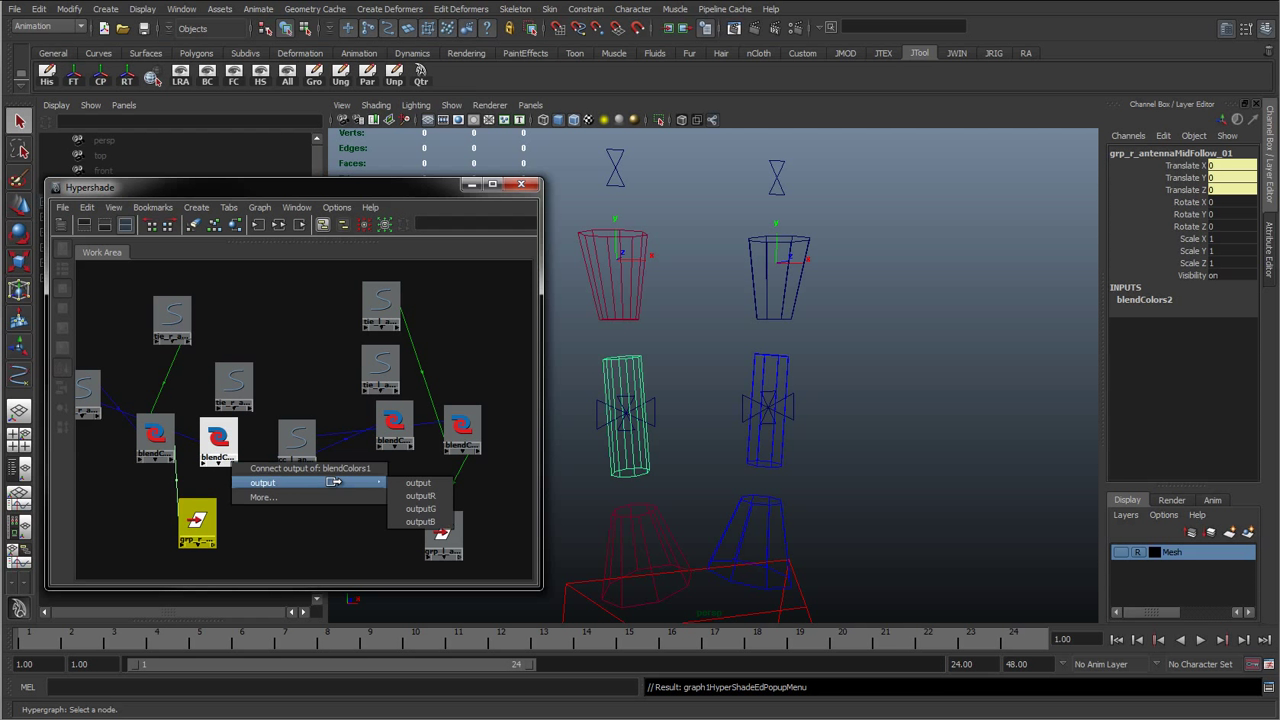
{"action": "left_click", "coordinate": [426, 485]}
{"action": "left_click", "coordinate": [186, 543]}
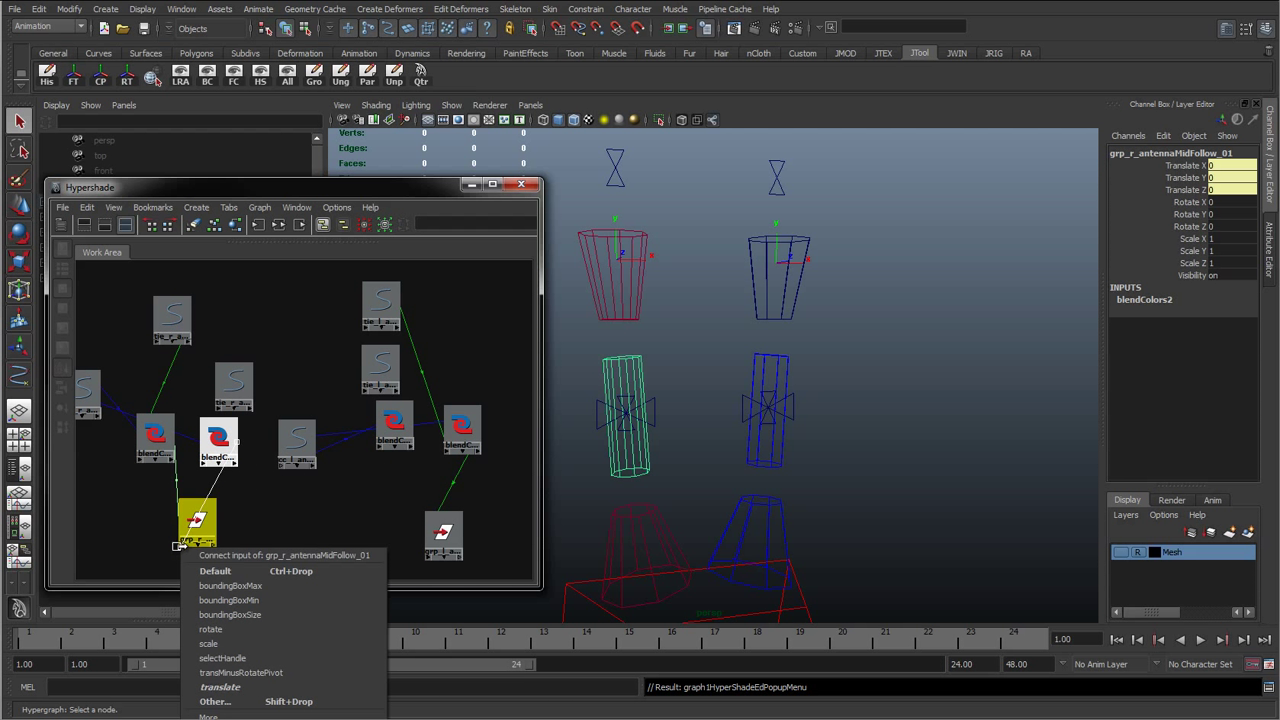
{"action": "left_click", "coordinate": [252, 628]}
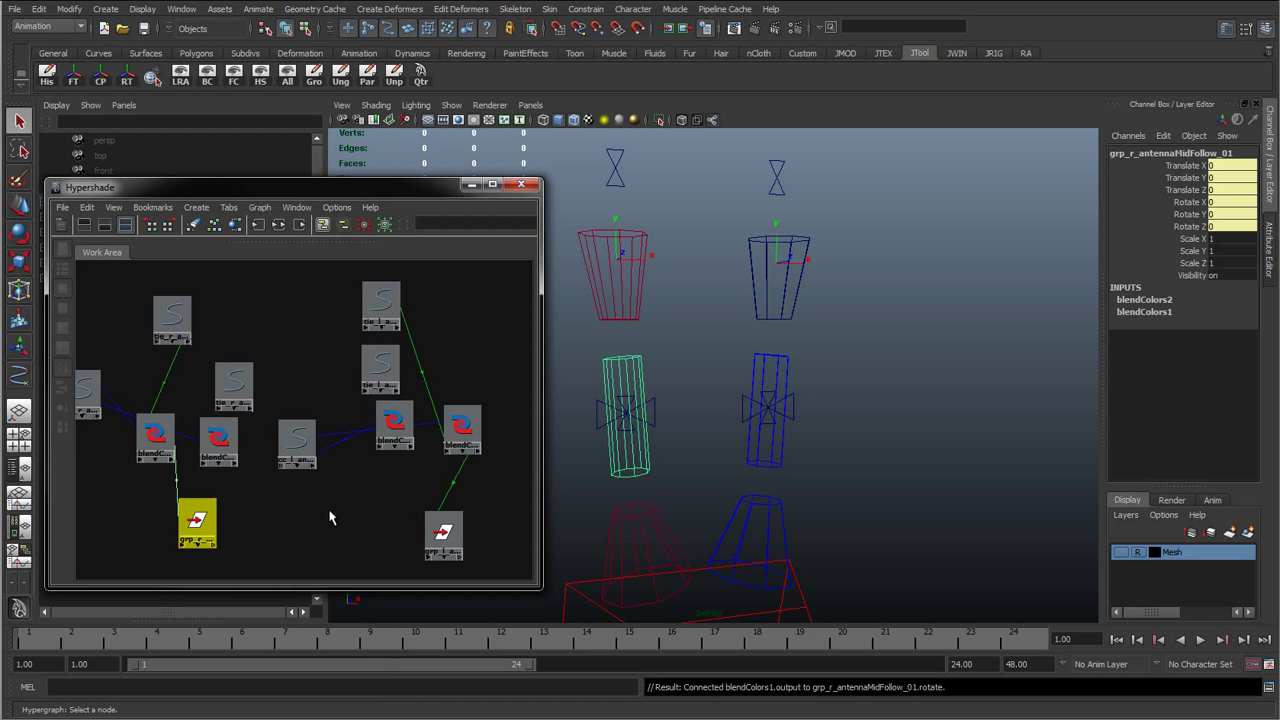
Connect the output of blendColors4 to the rotate input of grp_l_antennaMidFollow_01
{"action": "left_click", "coordinate": [442, 450]}
{"action": "left_click", "coordinate": [409, 449]}
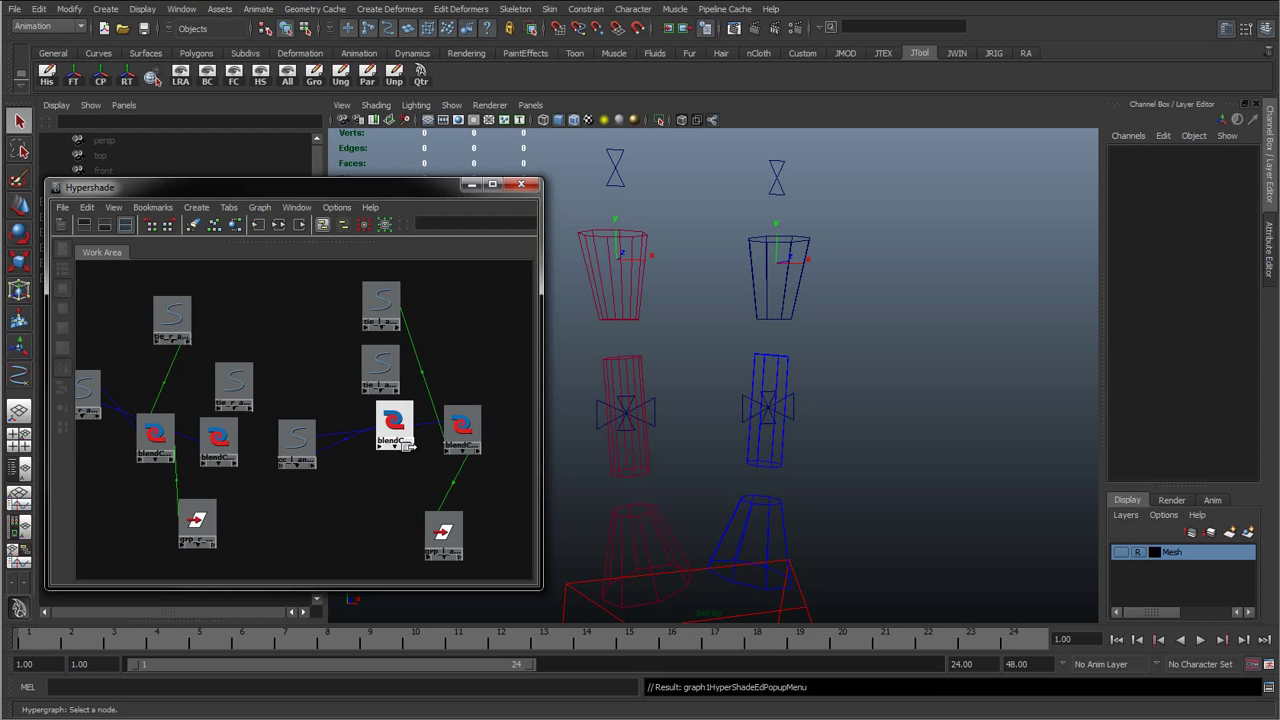
{"action": "mouse_move", "coordinate": [440, 469]}
{"action": "left_click", "coordinate": [585, 465]}
{"action": "left_click", "coordinate": [442, 545]}
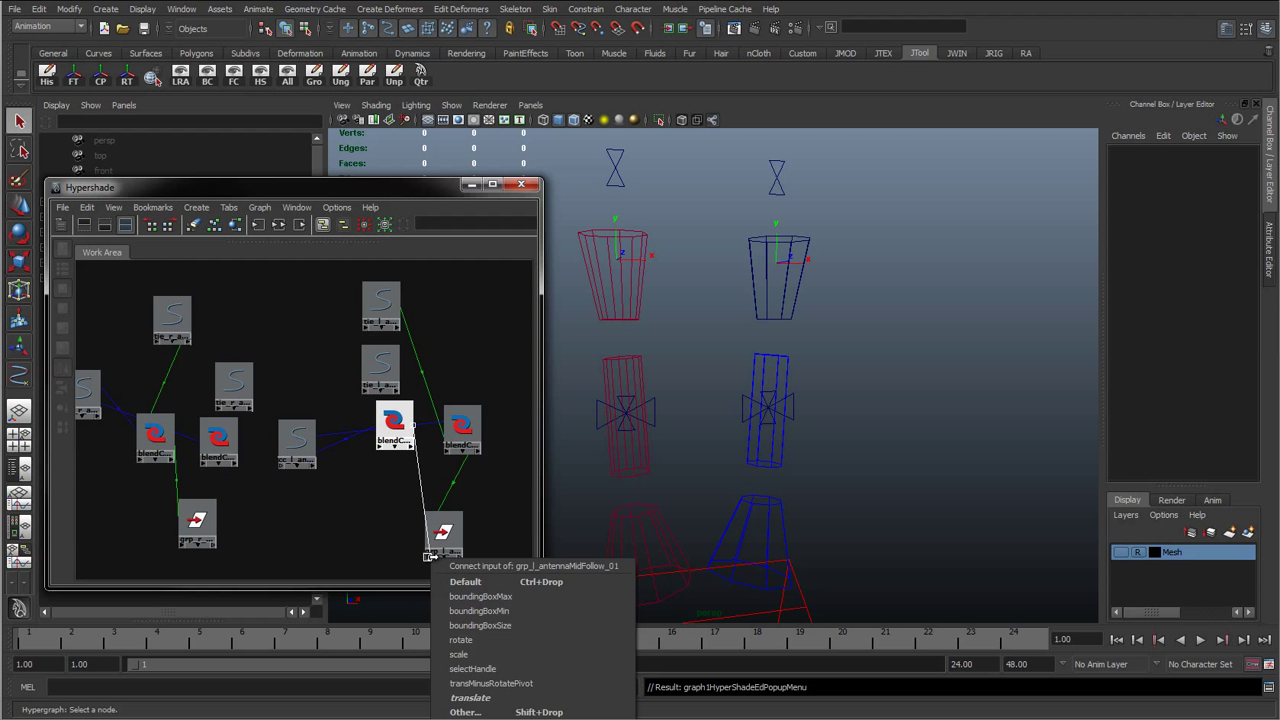
{"action": "left_click", "coordinate": [485, 639]}
Check the incoming connections of grp_r_antennaMidFollow_01 and grp_l_antennaMidFollow_01
{"action": "left_click", "coordinate": [198, 518]}
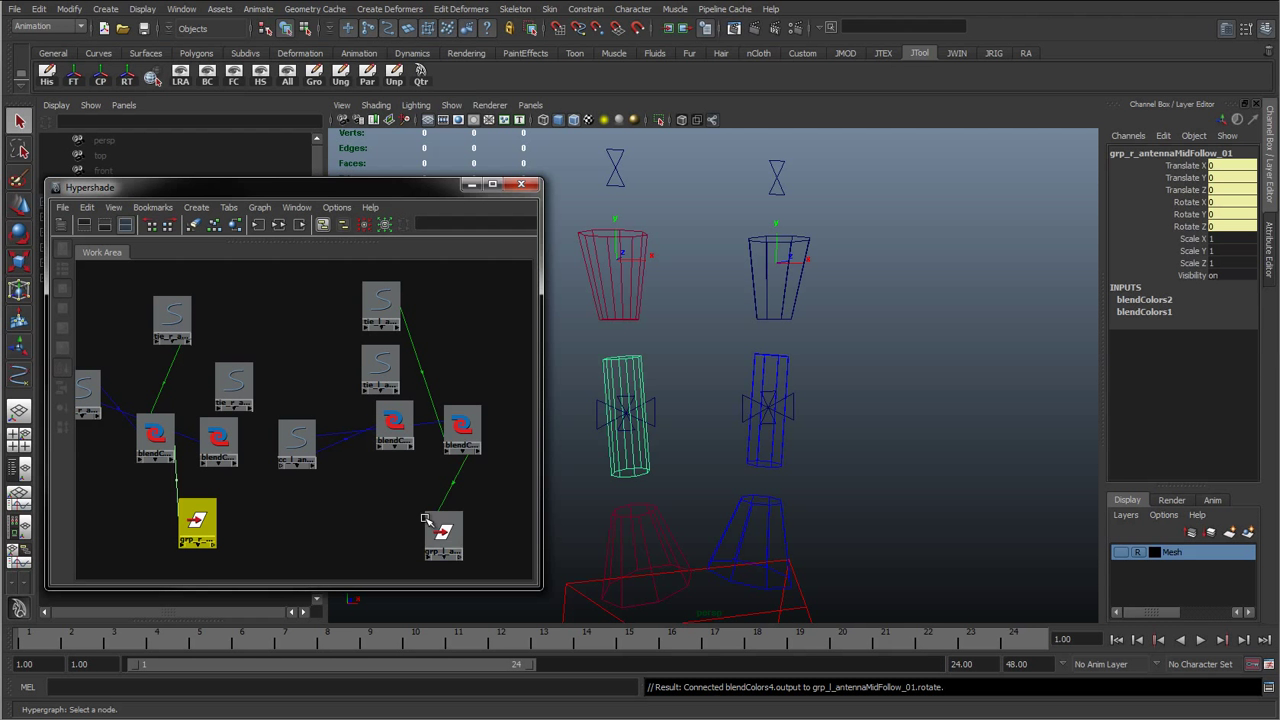
{"action": "left_click", "coordinate": [440, 525]}
{"action": "left_click", "coordinate": [198, 523]}
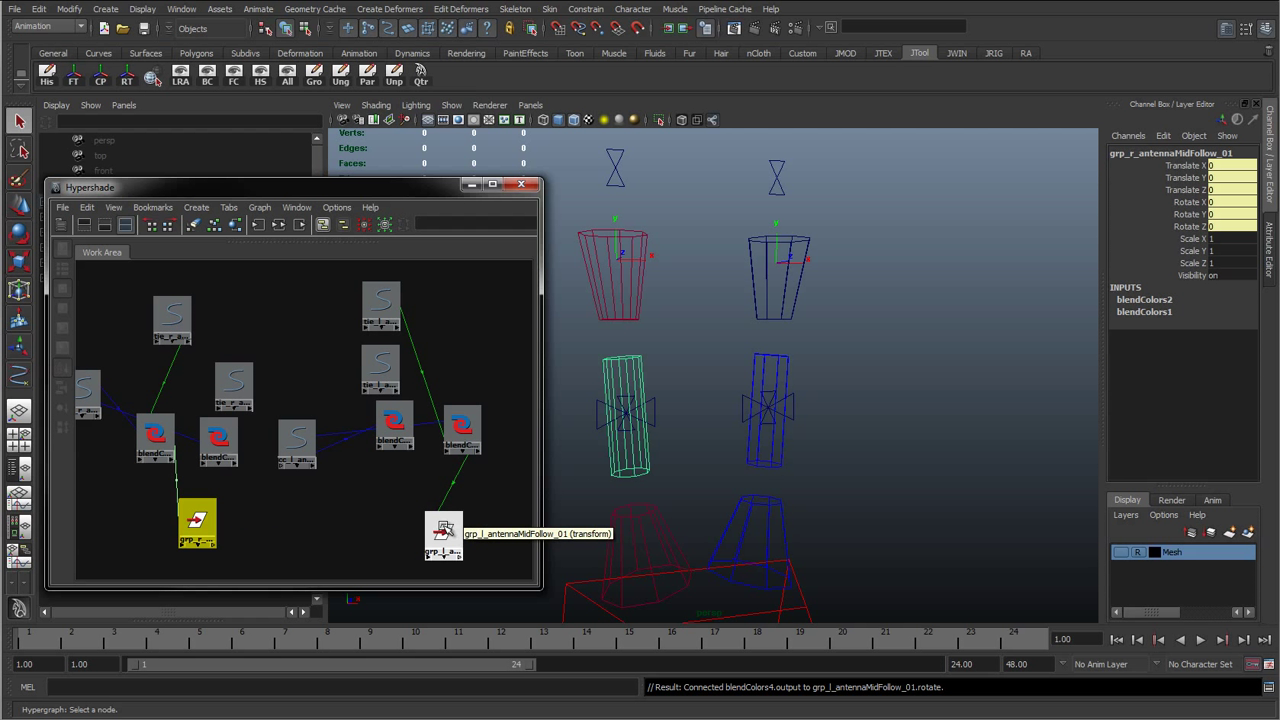
{"action": "left_click", "coordinate": [443, 534]}
Clear the Hypershade window from the viewport and select cc_r_antennaEnd_01 for a slight test move
{"action": "left_click_drag", "start_coordinate": [438, 193], "coordinate": [405, 188]}
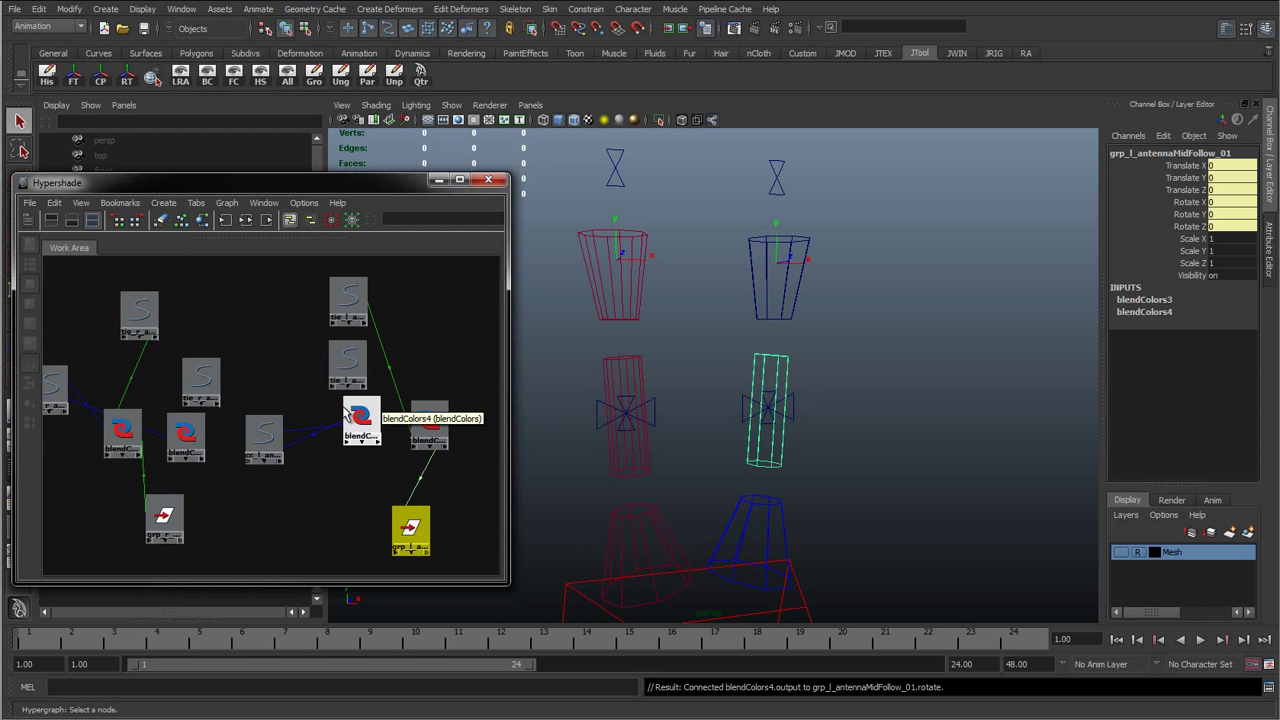
{"action": "left_click", "coordinate": [612, 340]}
{"action": "left_click", "coordinate": [605, 308]}
{"action": "key", "text": "w"}
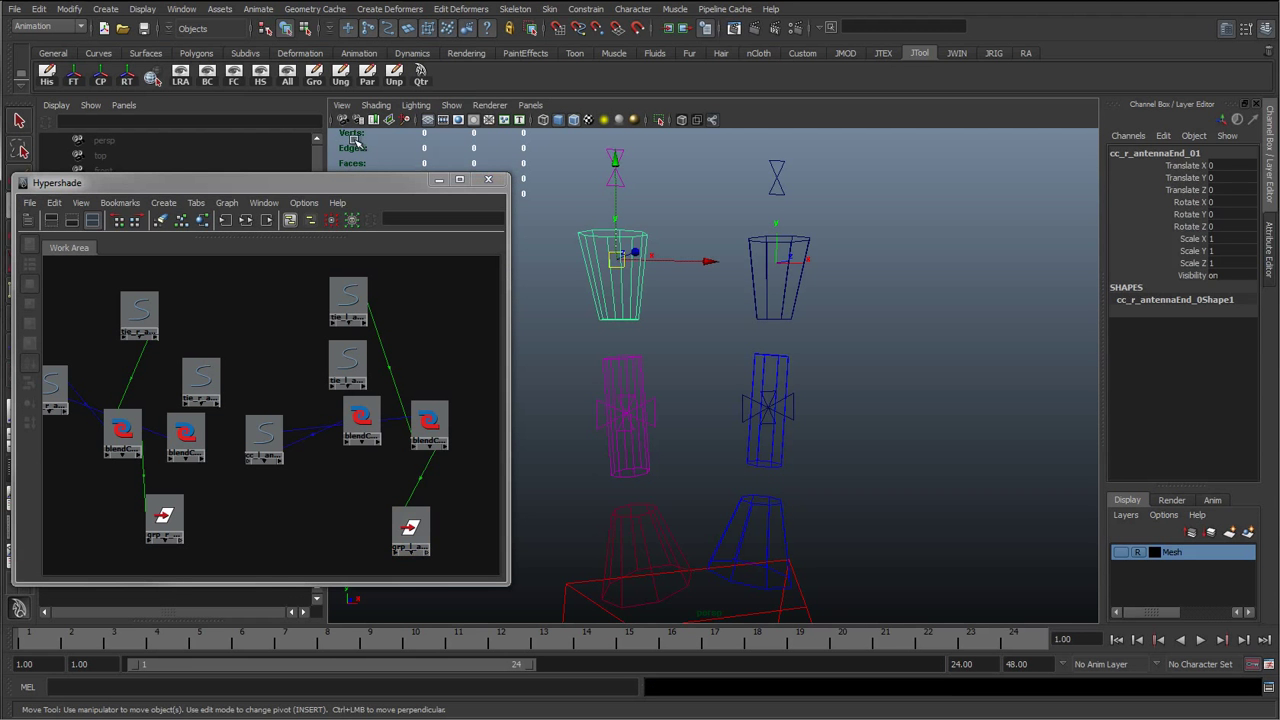
{"action": "left_click_drag", "start_coordinate": [276, 186], "coordinate": [2, 230]}
{"action": "mouse_move", "coordinate": [626, 256]}
{"action": "left_mouse_down"}
{"action": "mouse_move", "coordinate": [608, 352]}
{"action": "mouse_move", "coordinate": [466, 297]}
{"action": "mouse_move", "coordinate": [526, 337]}
{"action": "mouse_move", "coordinate": [407, 263]}
{"action": "mouse_move", "coordinate": [489, 339]}
{"action": "mouse_move", "coordinate": [605, 250]}
{"action": "mouse_move", "coordinate": [622, 257]}
{"action": "left_mouse_up"}
Set Follow Antenna to 1 on both cc_r_antennaMid_01 and cc_l_antennaMid_01
{"action": "left_click", "coordinate": [632, 360]}
{"action": "left_click", "coordinate": [1168, 289]}
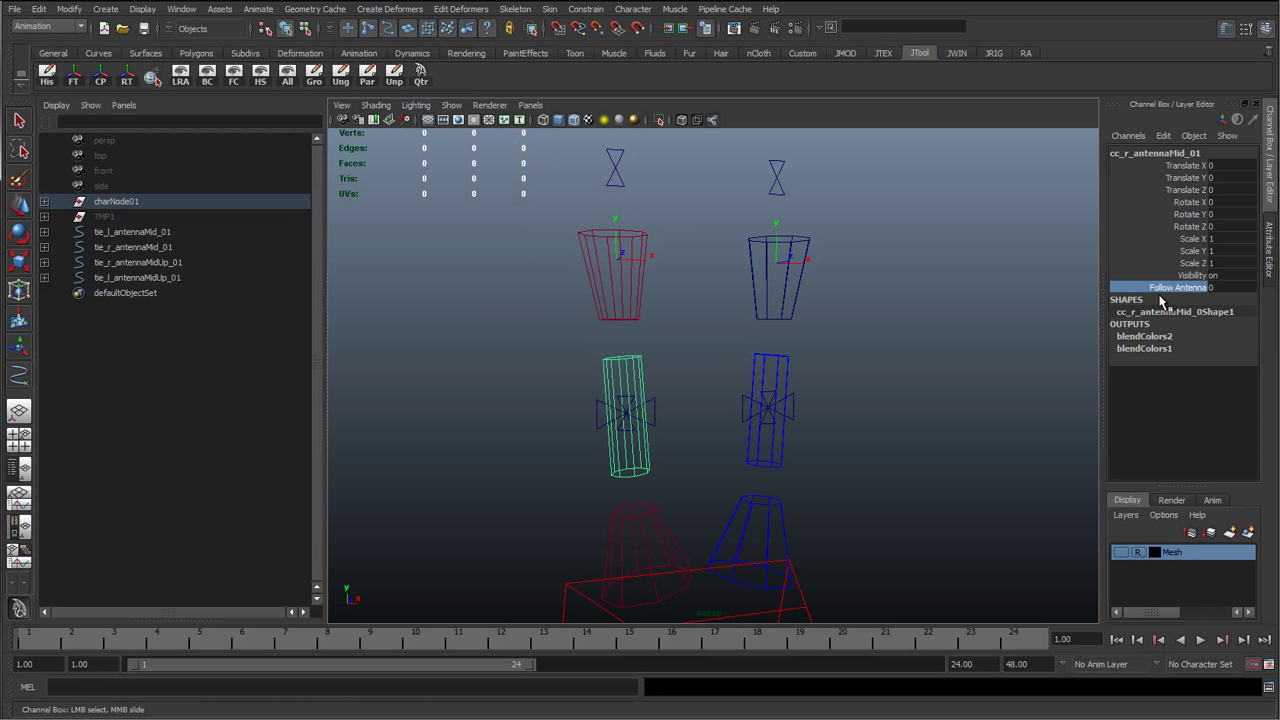
{"action": "left_click", "coordinate": [788, 362]}
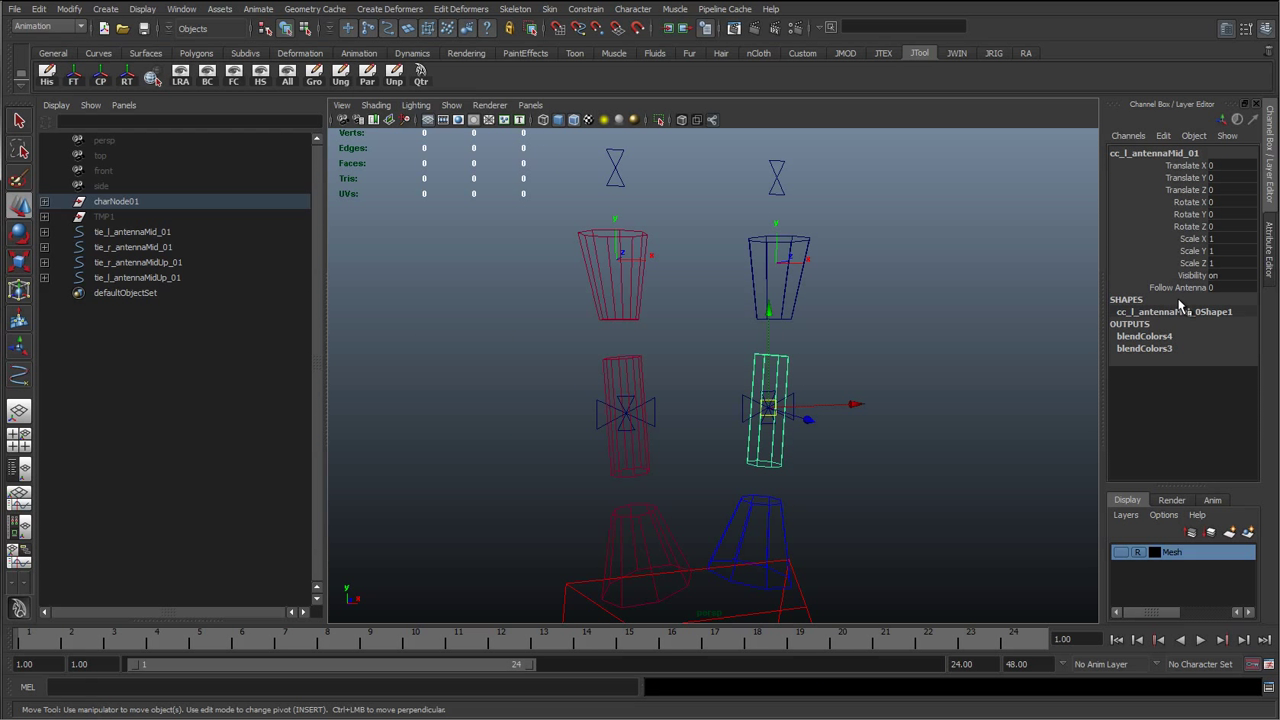
{"action": "left_click", "coordinate": [1168, 288]}
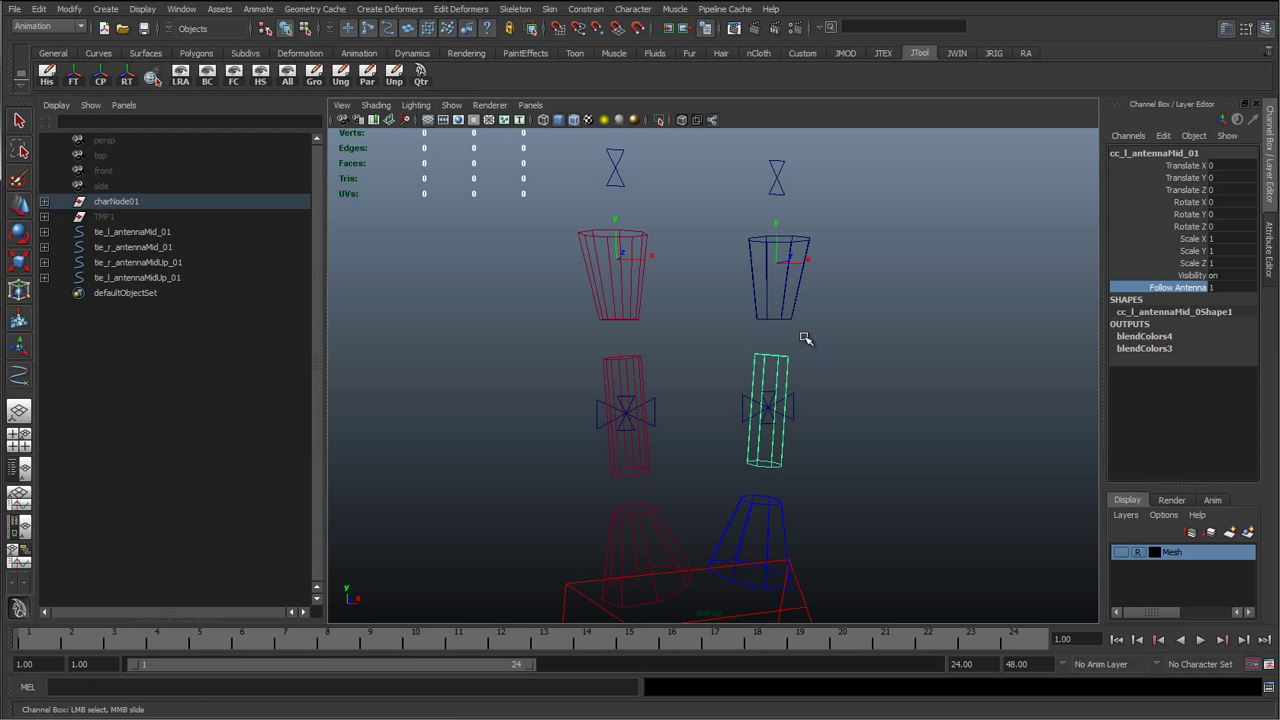
Move and rotate cc_r_antennaEnd_01 to test the right mid control's follow behaviour, and undo these test transforms
{"action": "left_click", "coordinate": [621, 309]}
{"action": "left_click_drag", "start_coordinate": [616, 262], "coordinate": [426, 243]}
{"action": "scroll", "coordinate": [526, 383], "scroll_direction": "down", "scroll_amount": 3}
{"action": "left_click_drag", "start_coordinate": [526, 383], "coordinate": [481, 389], "text": "alt"}
{"action": "left_click_drag", "start_coordinate": [584, 338], "coordinate": [470, 273], "text": "alt"}
{"action": "key", "text": "e"}
{"action": "left_click_drag", "start_coordinate": [523, 314], "coordinate": [411, 302]}
{"action": "key", "text": "w"}
{"action": "key", "text": "ctrl+z"}
{"action": "key", "text": "ctrl+z"}
{"action": "key", "text": "ctrl+z"}
{"action": "key", "text": "ctrl+z"}
{"action": "key", "text": "ctrl+z"}
{"action": "key", "text": "ctrl+z"}
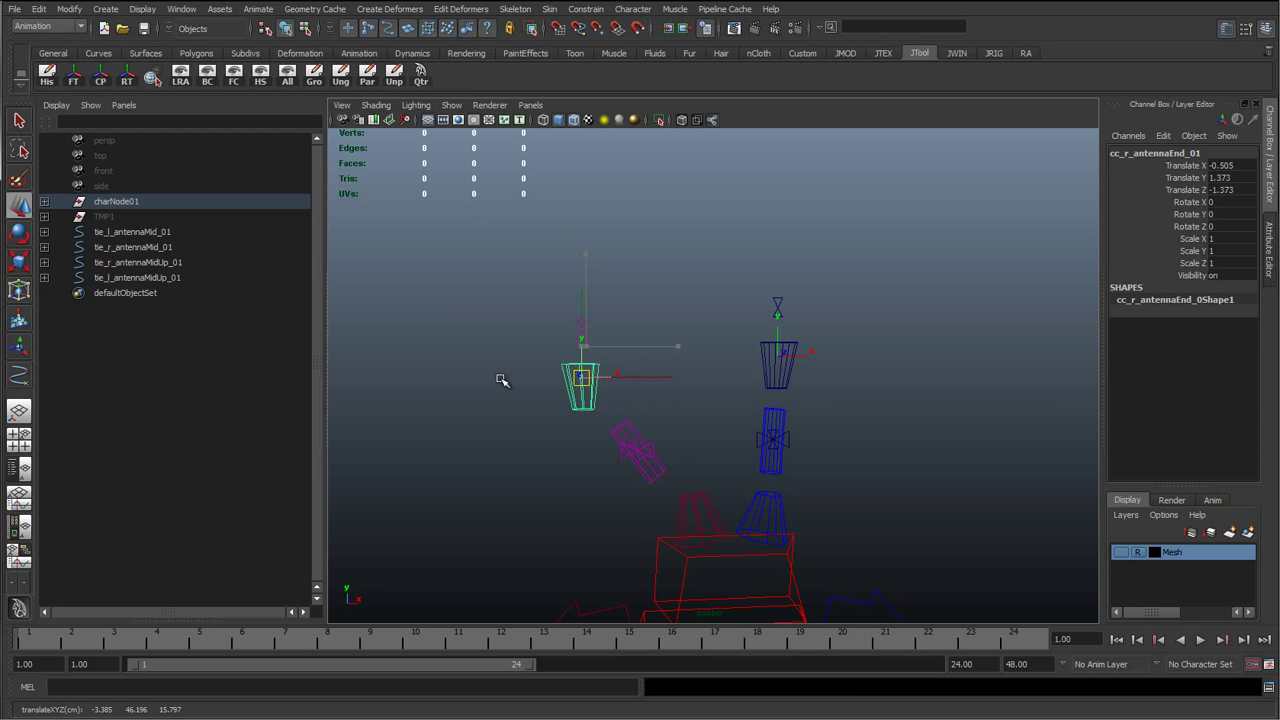
Show joints in the viewport and reposition cc_r_antennaEnd_01 to test how the right antenna joints follow
{"action": "left_click_drag", "start_coordinate": [501, 379], "coordinate": [552, 360]}
{"action": "left_click", "coordinate": [452, 105]}
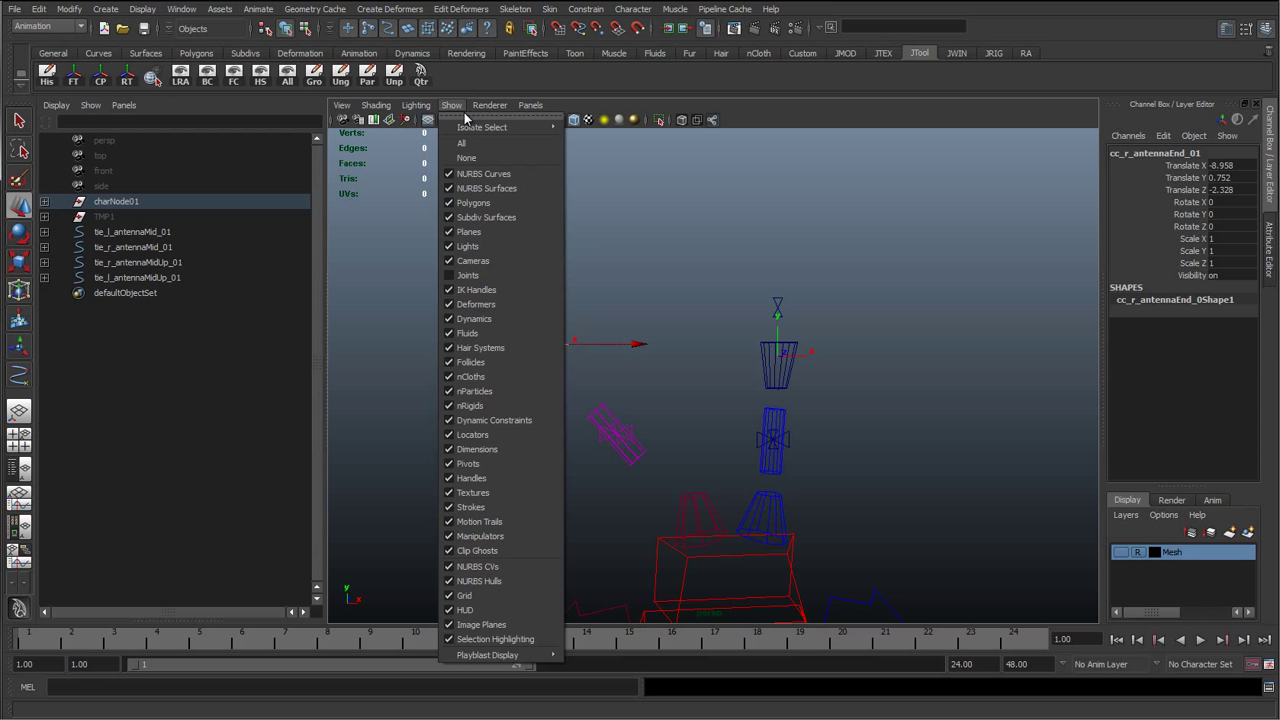
{"action": "left_click", "coordinate": [474, 150]}
{"action": "left_click_drag", "start_coordinate": [522, 335], "coordinate": [316, 284]}
{"action": "scroll", "coordinate": [668, 546], "scroll_direction": "down", "scroll_amount": 2}
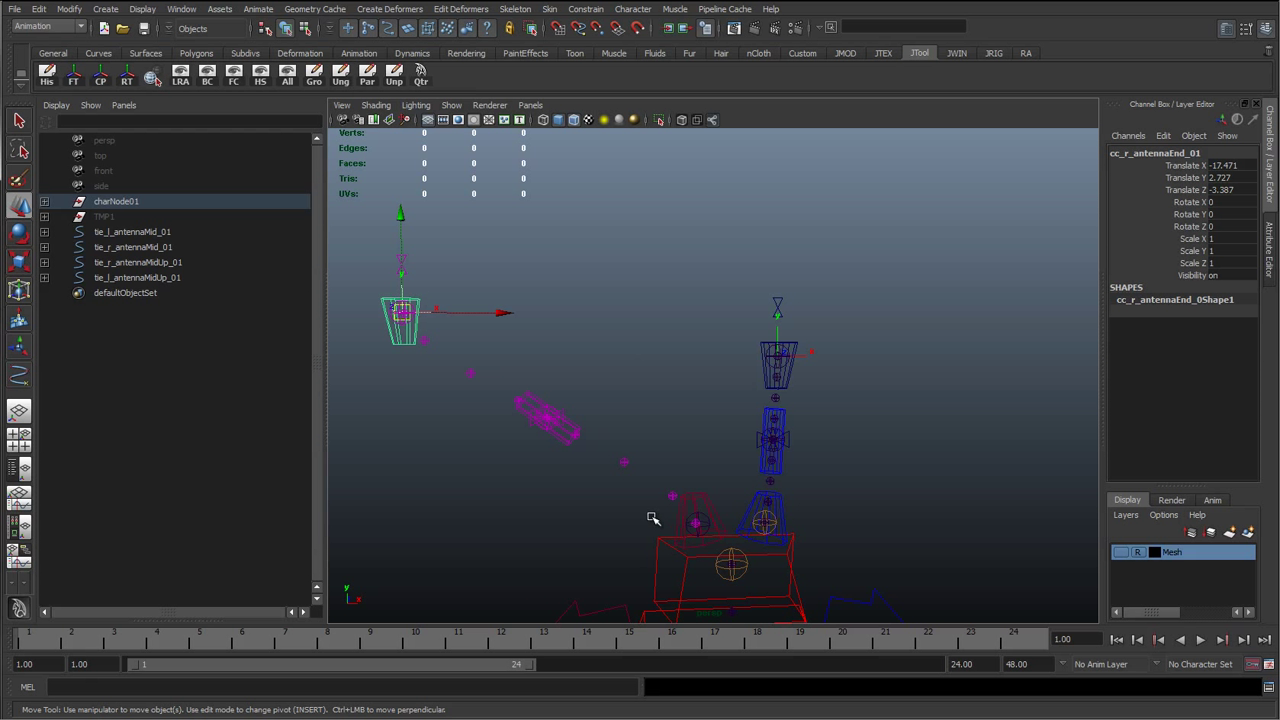
{"action": "left_click_drag", "start_coordinate": [420, 310], "coordinate": [621, 231]}
Vary Follow Antenna on cc_r_antennaMid_01 between 0 and 1 to test the blending, ending at 1
{"action": "left_click", "coordinate": [648, 348]}
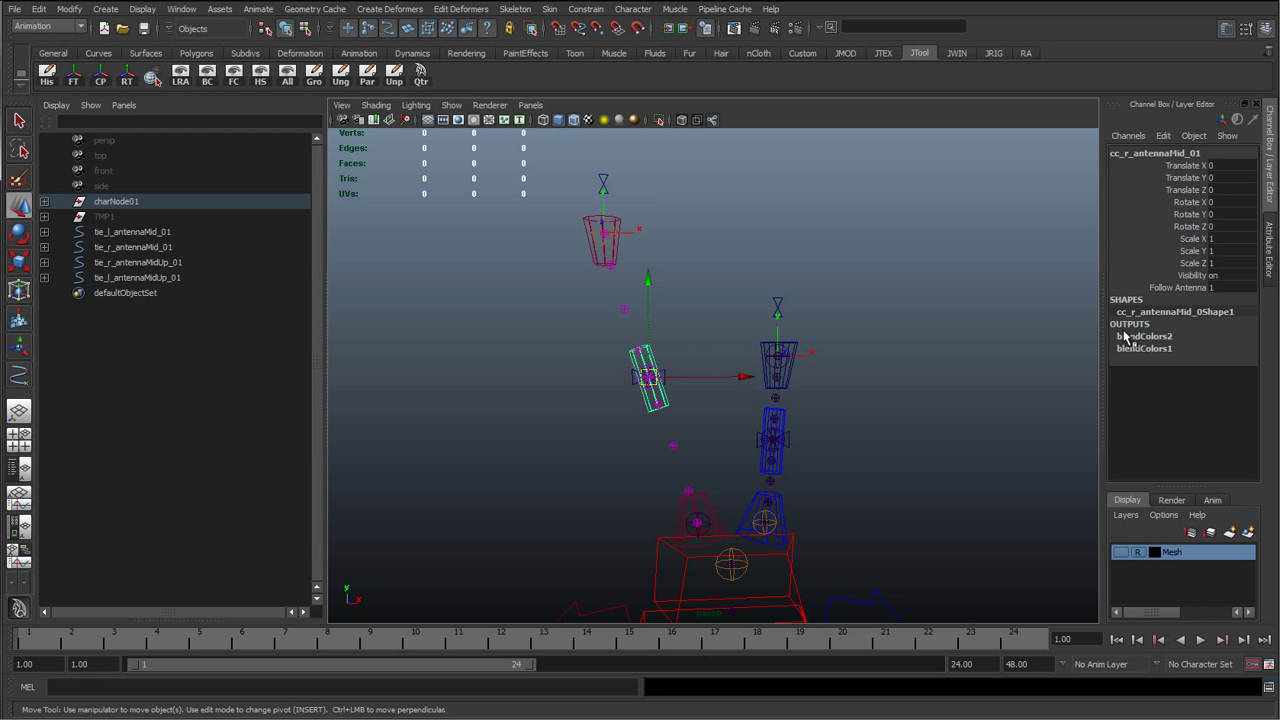
{"action": "left_click", "coordinate": [1187, 287]}
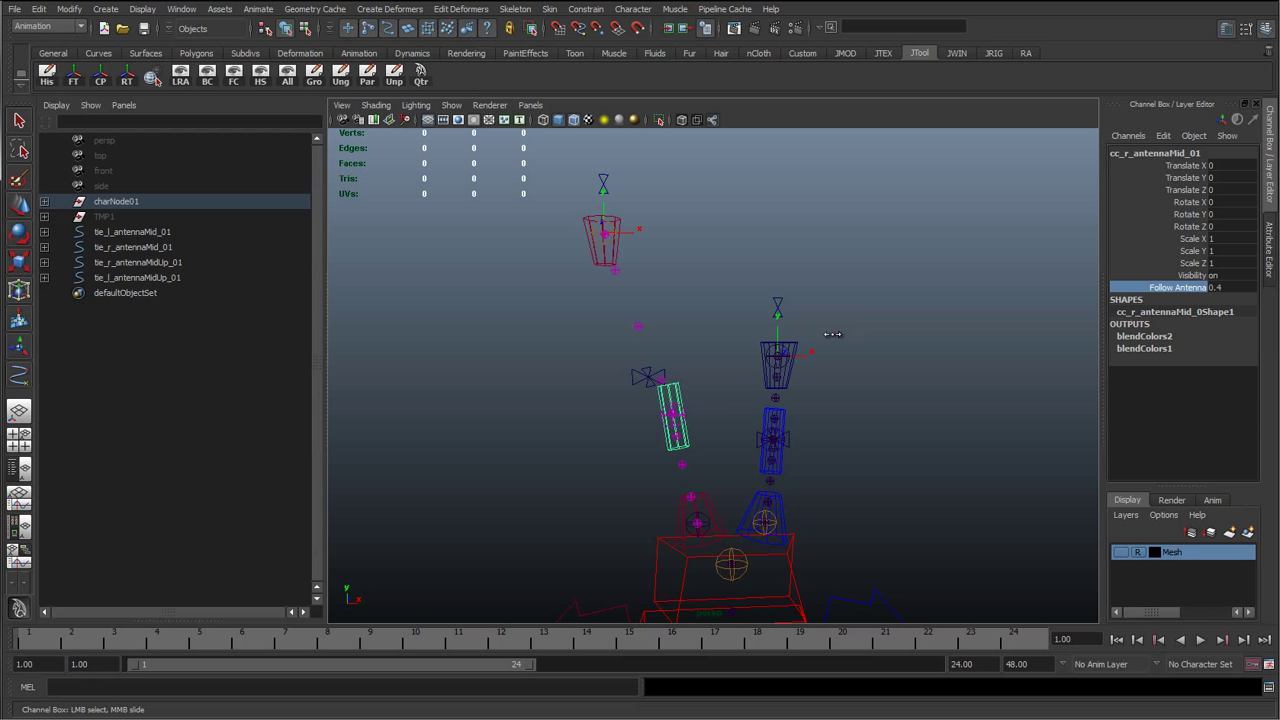
{"action": "middle_click_drag", "start_coordinate": [832, 334], "coordinate": [688, 366]}
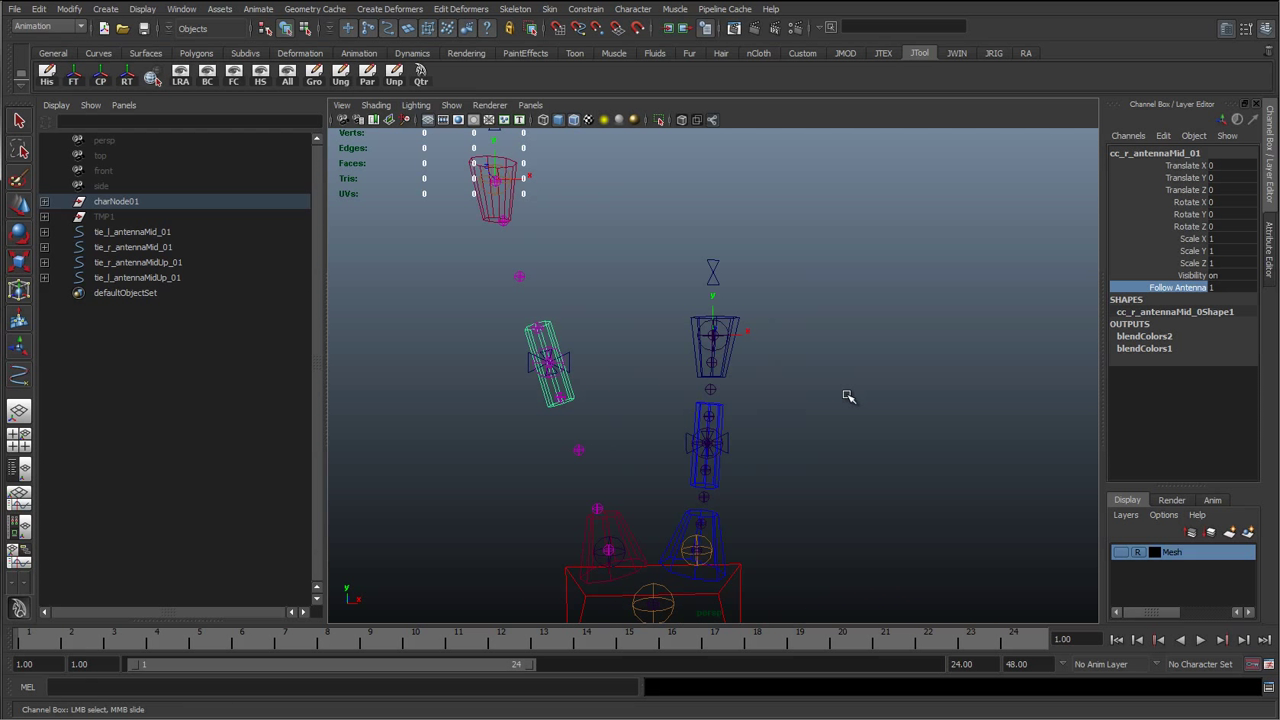
{"action": "middle_click_drag", "start_coordinate": [848, 397], "coordinate": [614, 437]}
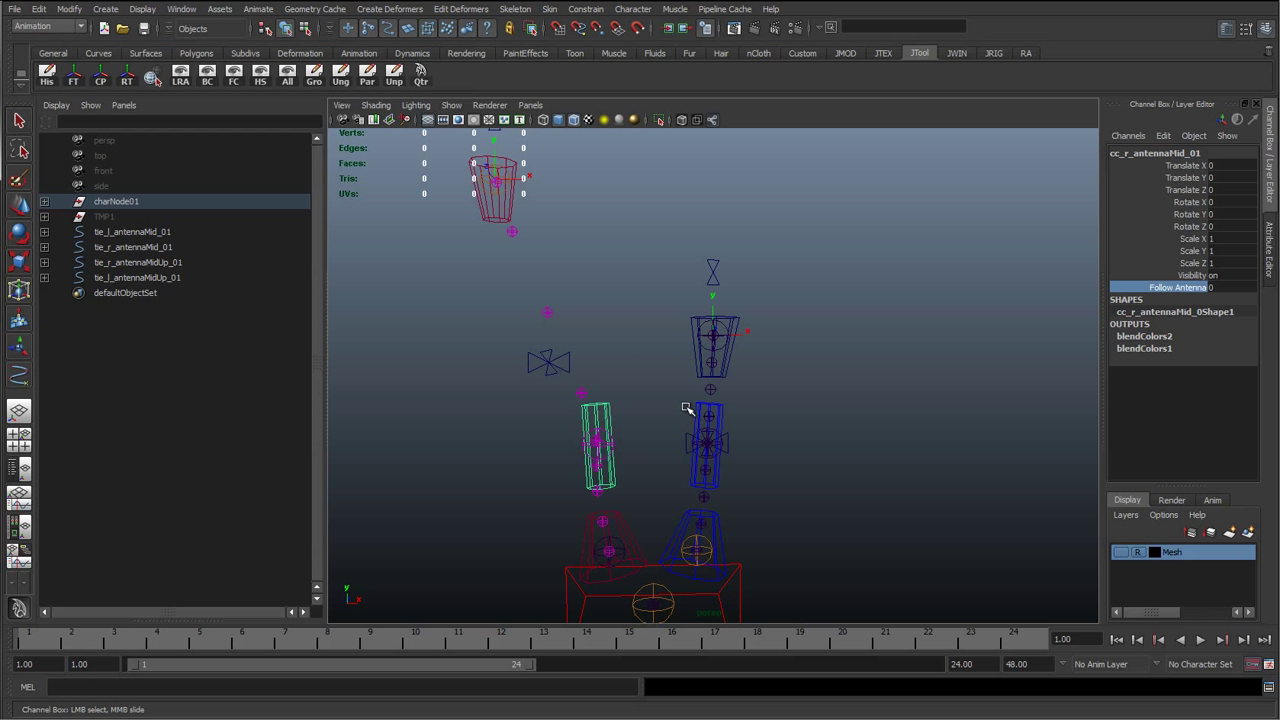
{"action": "middle_click_drag", "start_coordinate": [749, 403], "coordinate": [600, 380]}
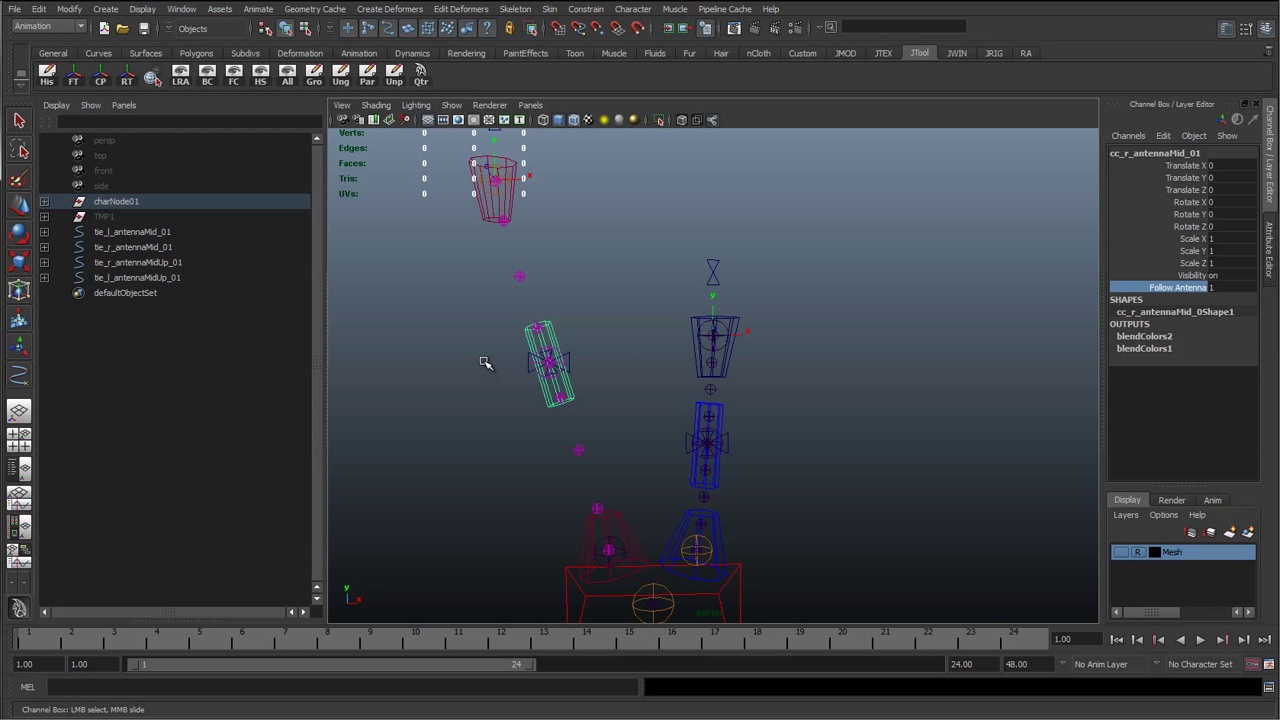
{"action": "key", "text": "w"}
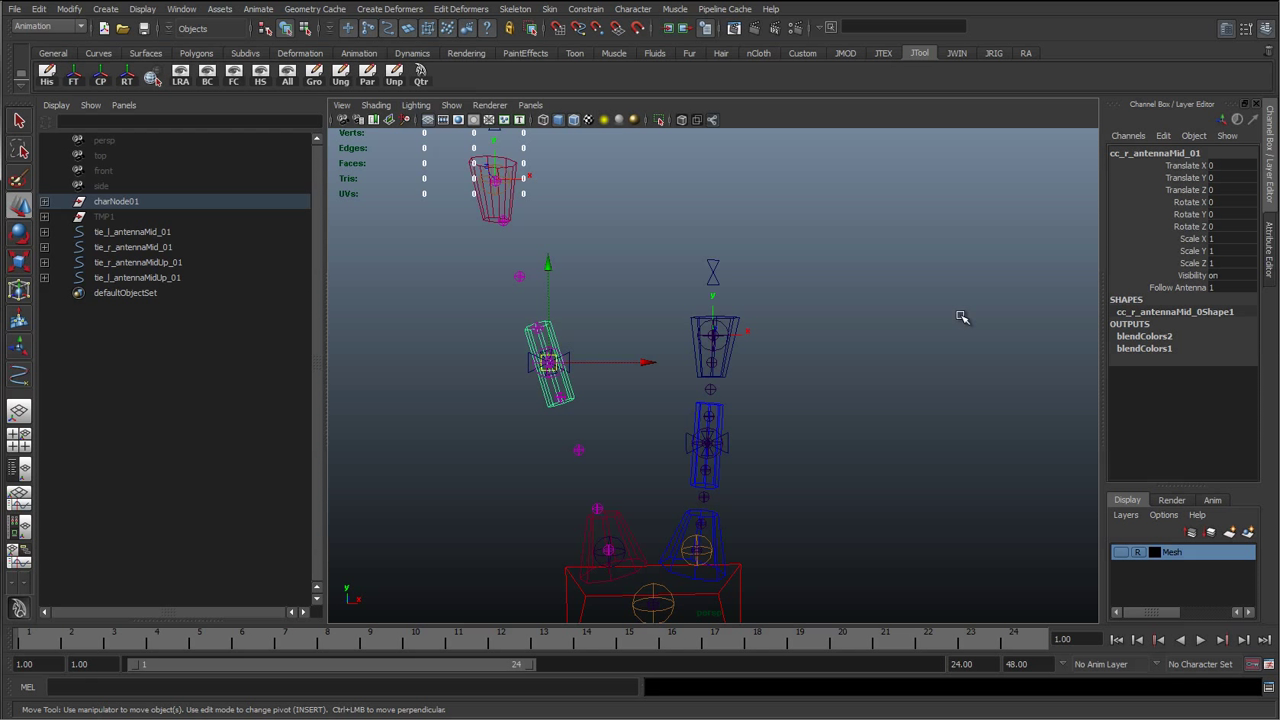
Review the blend network in the Hypershade, minimize it, and set Follow Antenna on cc_r_antennaMid_01 to 0
{"action": "left_click", "coordinate": [1178, 287]}
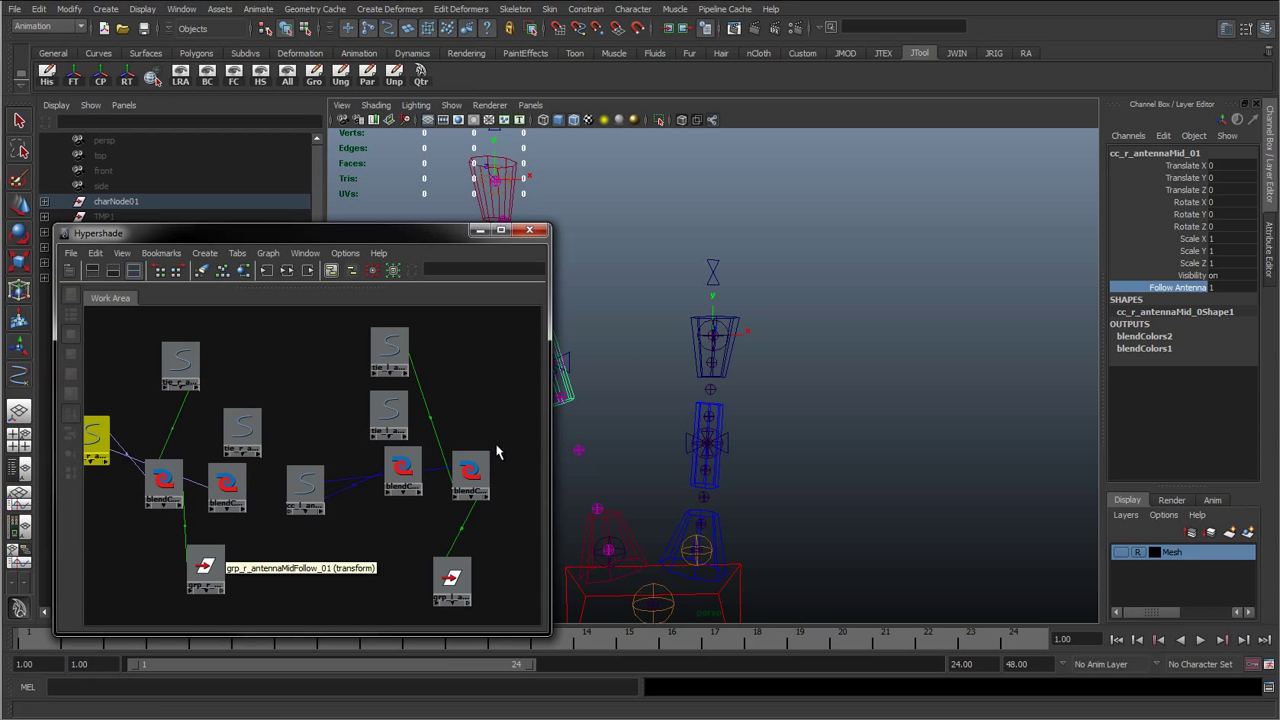
{"action": "left_click_drag", "start_coordinate": [390, 240], "coordinate": [376, 222]}
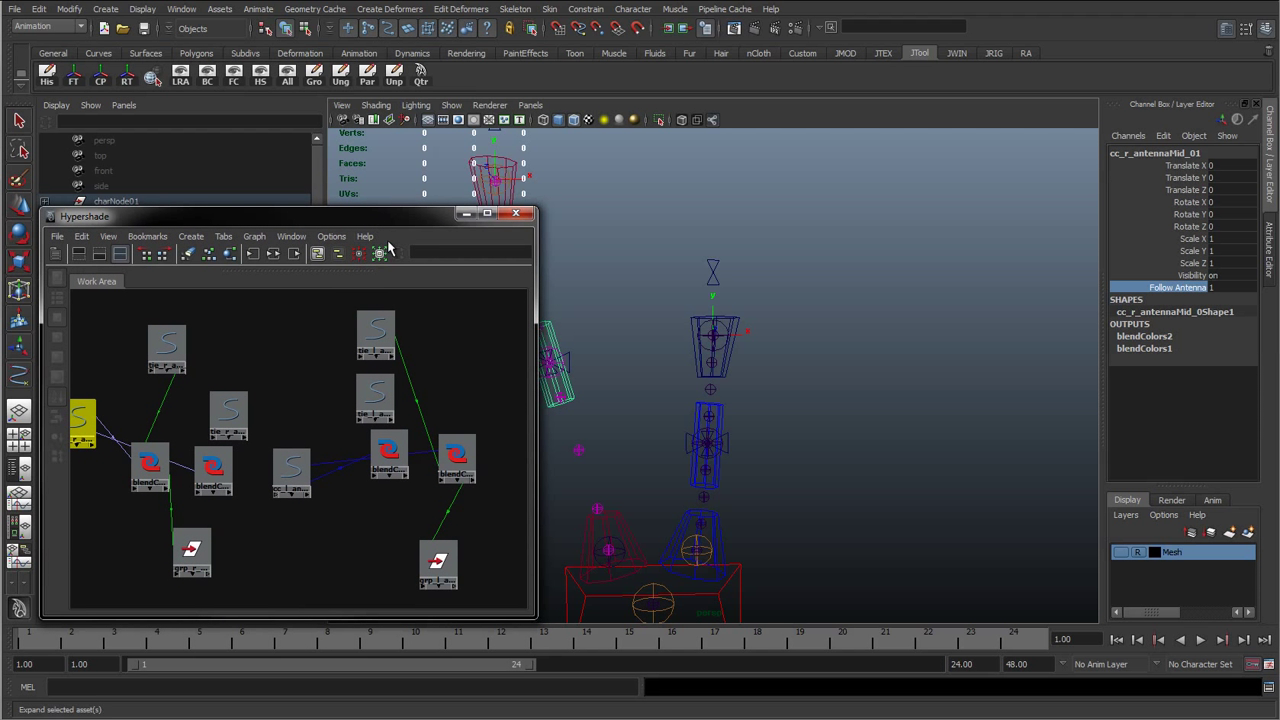
{"action": "left_click", "coordinate": [466, 213]}
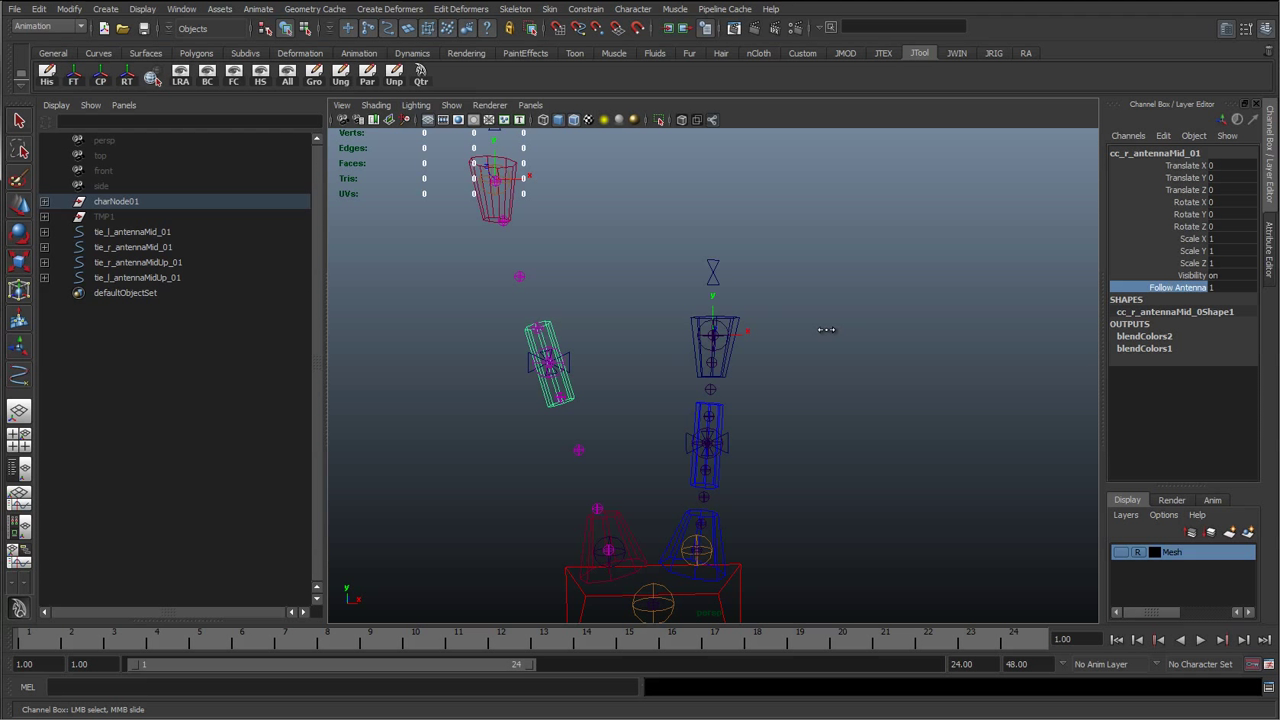
{"action": "middle_click_drag", "start_coordinate": [826, 329], "coordinate": [708, 336]}
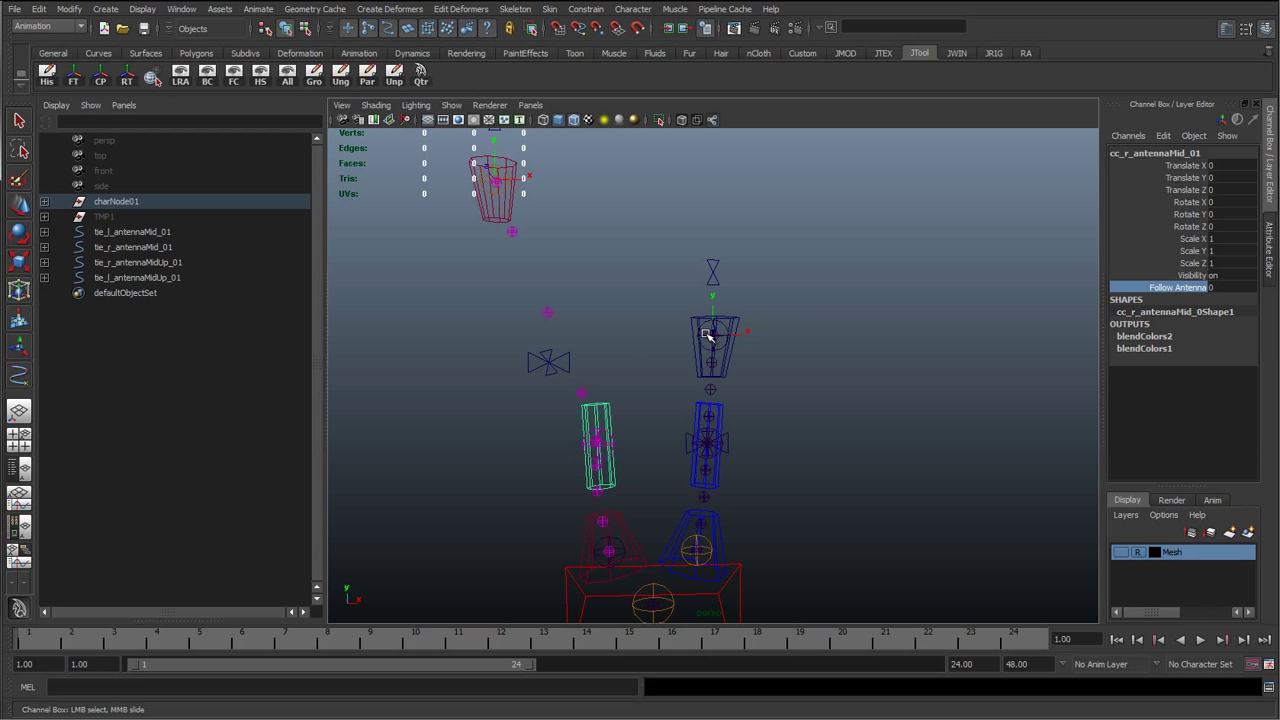
Reset Translate X, Y and Z of cc_r_antennaEnd_01 to 0 and clear the selection
{"action": "left_click", "coordinate": [505, 205]}
{"action": "key", "text": "w"}
{"action": "left_click_drag", "start_coordinate": [1212, 190], "coordinate": [1220, 168]}
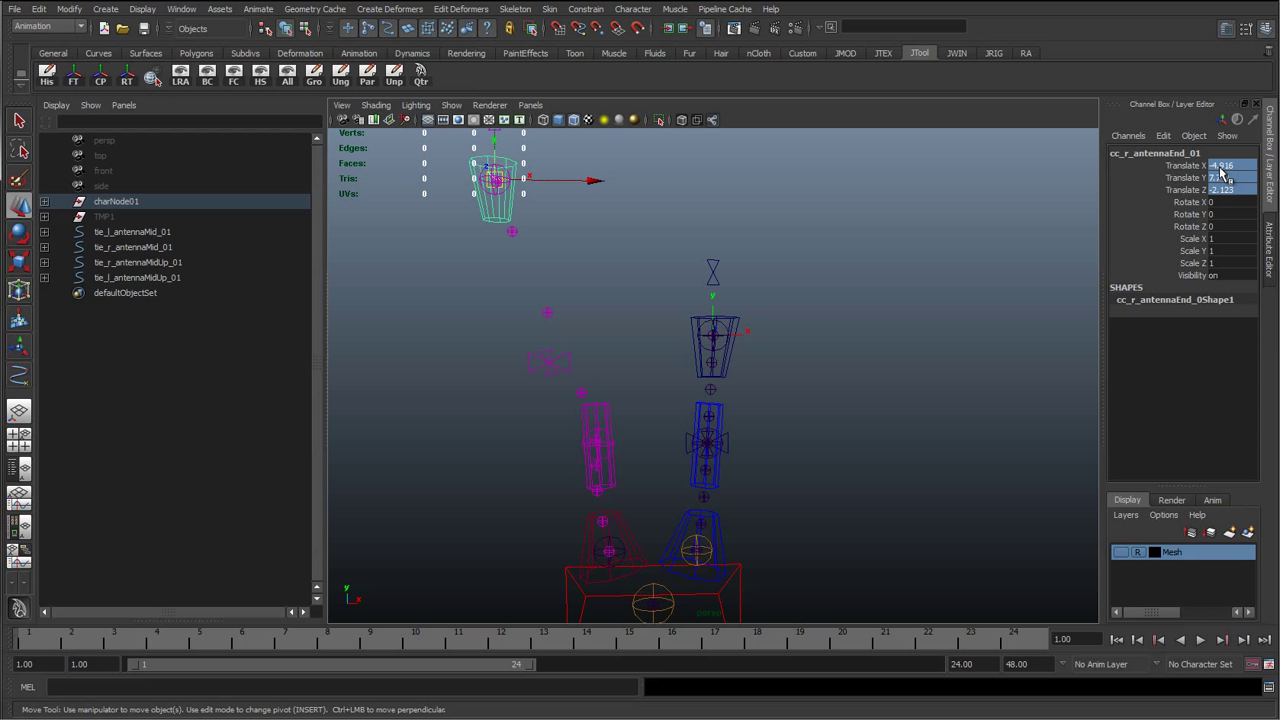
{"action": "type", "text": "0"}
{"action": "key", "text": "Return"}
{"action": "left_click", "coordinate": [892, 347]}
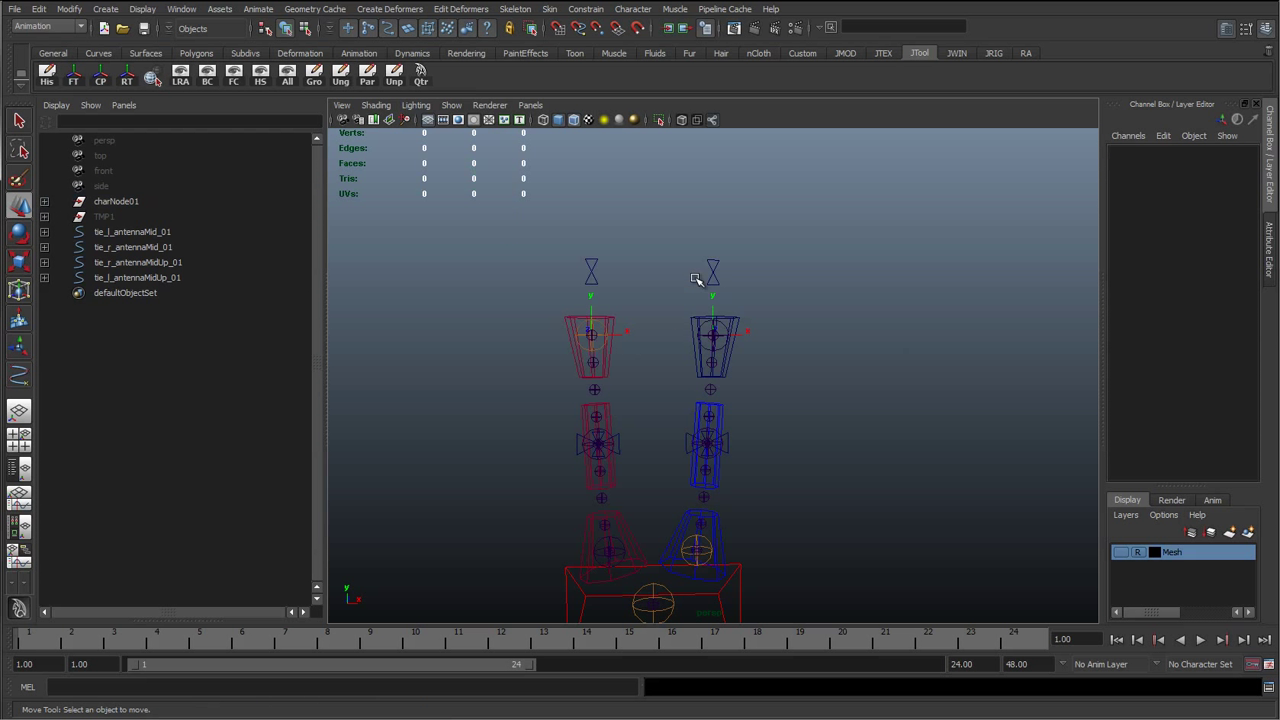
Parent the four tie_ antenna nodes under extra_toHide01 within charNode01's extraNodes01 group, and collapse charNode01
{"action": "left_click", "coordinate": [122, 277]}
{"action": "left_click", "coordinate": [110, 231], "text": "shift"}
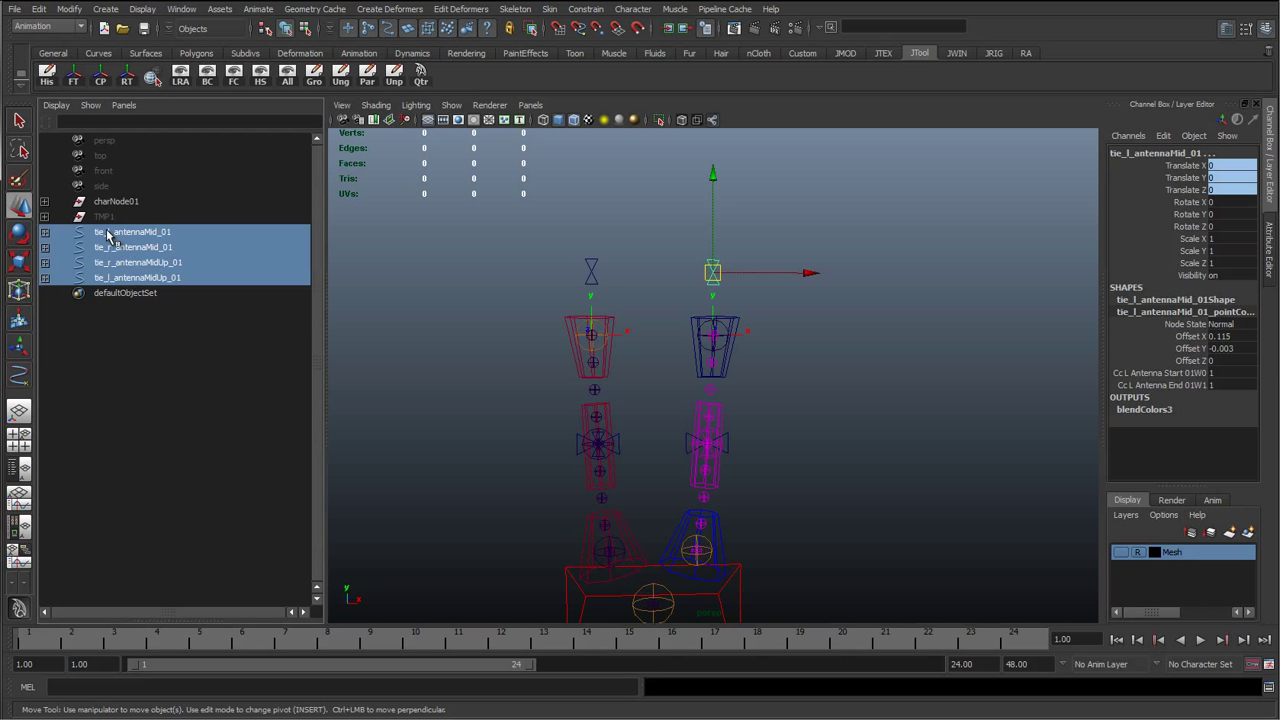
{"action": "left_click", "coordinate": [44, 201]}
{"action": "left_click", "coordinate": [44, 262]}
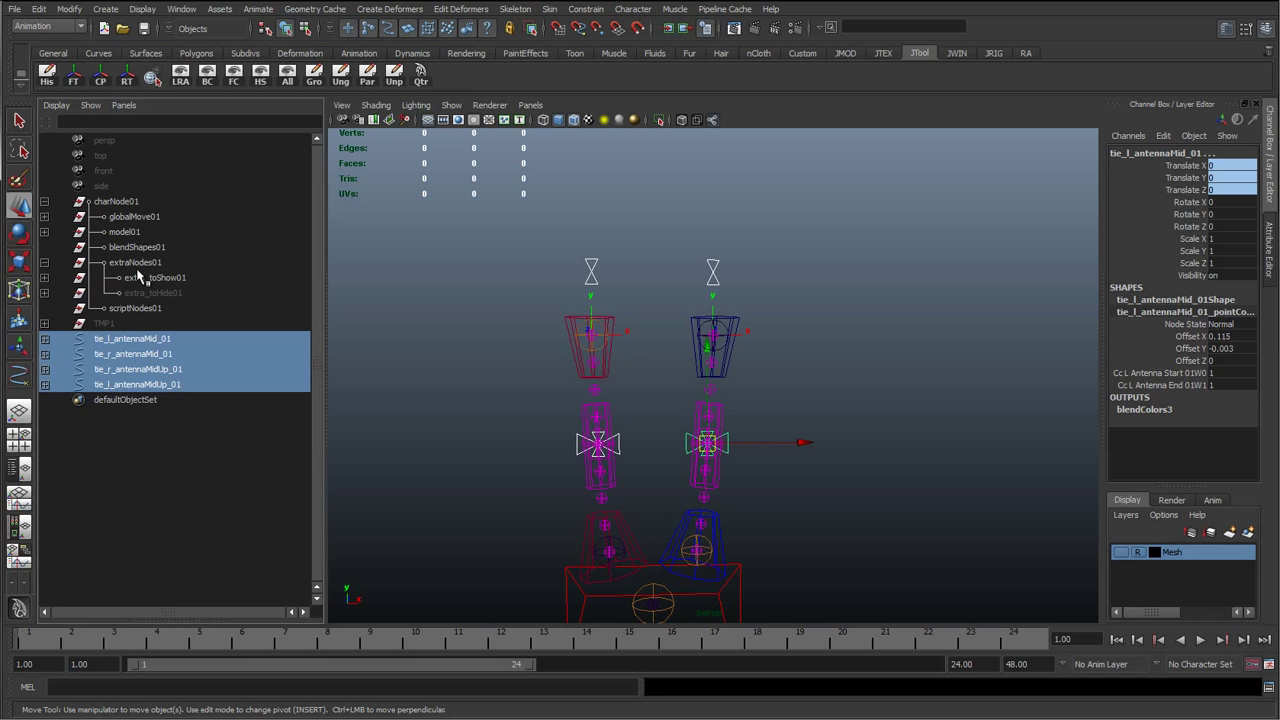
{"action": "middle_click_drag", "start_coordinate": [149, 342], "coordinate": [178, 295]}
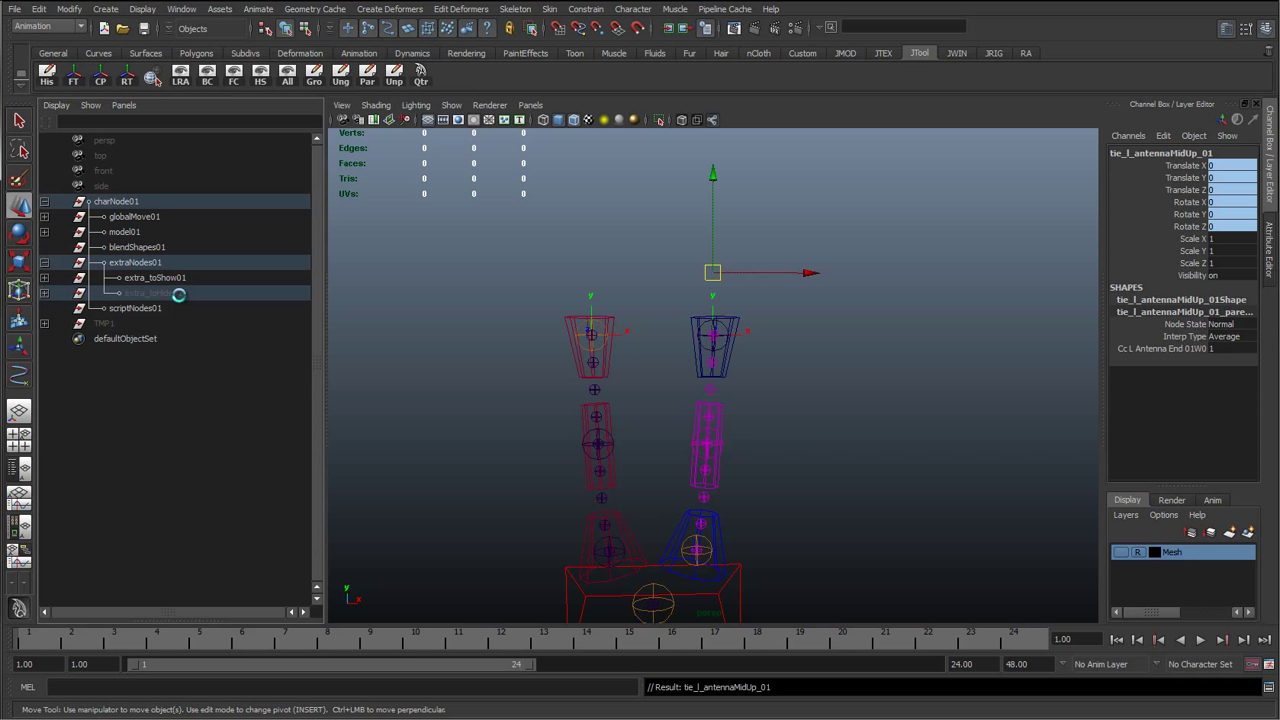
{"action": "left_click", "coordinate": [45, 201]}
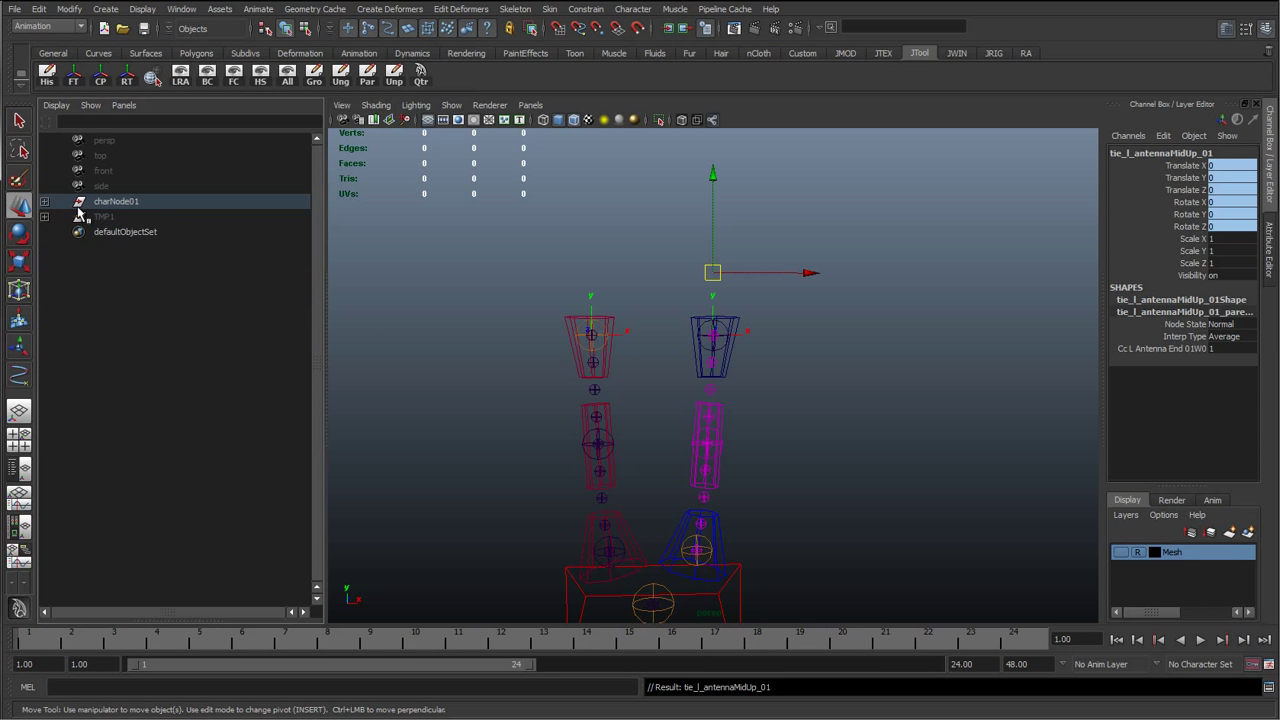
Hide the local rotation axes on cc_r_antennaEnd_01 and cc_l_antennaEnd_01, and clear the selection
{"action": "left_click", "coordinate": [520, 330]}
{"action": "scroll", "coordinate": [582, 352], "scroll_direction": "up", "scroll_amount": 3}
{"action": "left_click", "coordinate": [537, 351]}
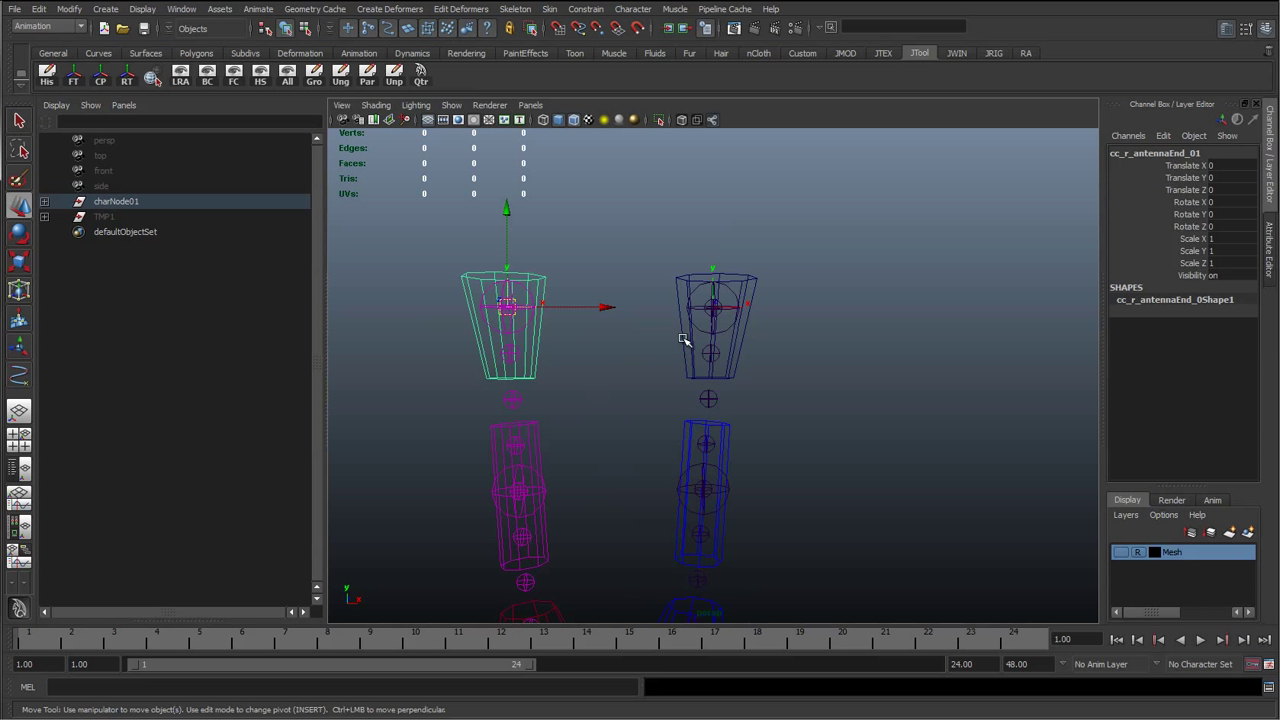
{"action": "left_click", "coordinate": [686, 343]}
{"action": "left_click", "coordinate": [183, 85]}
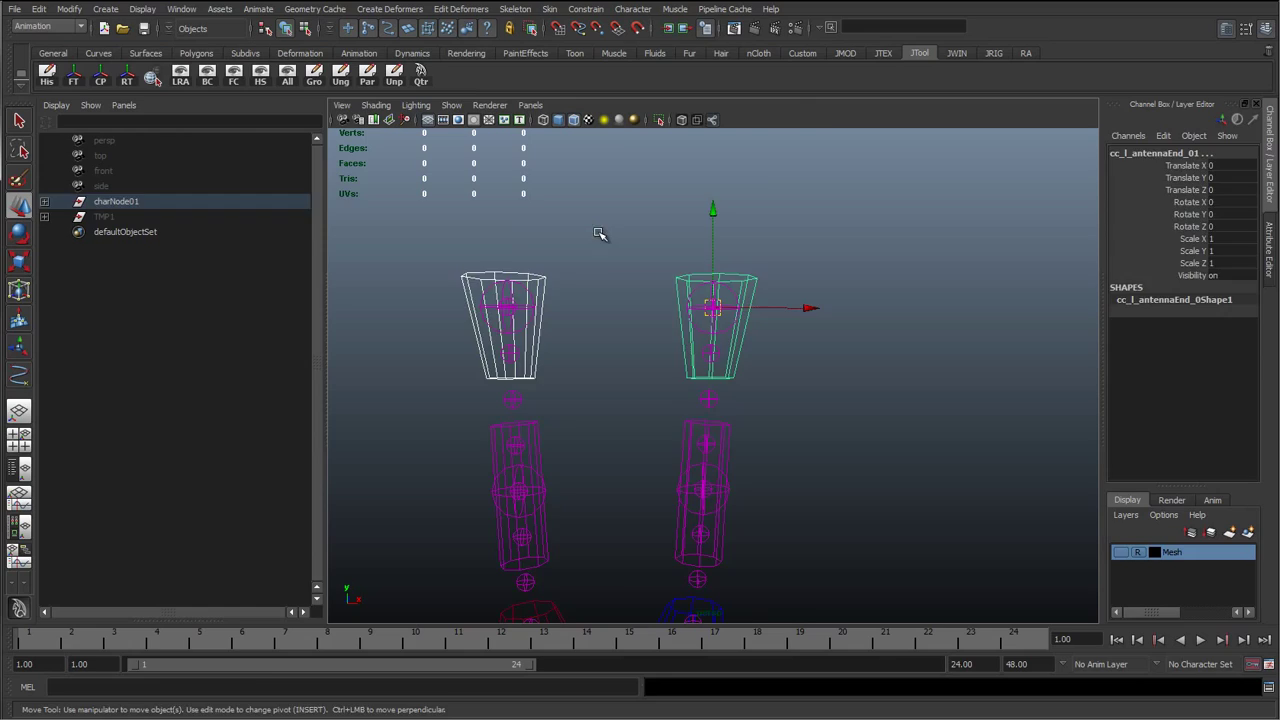
{"action": "left_click", "coordinate": [600, 237]}
Try to hide the upper body's local rotation axes by toggling them on cc_upperBody_01 and grp_cc_upperBodyRotOff_01
{"action": "scroll", "coordinate": [629, 466], "scroll_direction": "down", "scroll_amount": 5}
{"action": "left_click_drag", "start_coordinate": [727, 453], "coordinate": [685, 404], "text": "alt"}
{"action": "middle_click_drag", "start_coordinate": [685, 404], "coordinate": [682, 291], "text": "alt"}
{"action": "right_click_drag", "start_coordinate": [682, 291], "coordinate": [820, 385], "text": "alt"}
{"action": "left_click", "coordinate": [577, 250]}
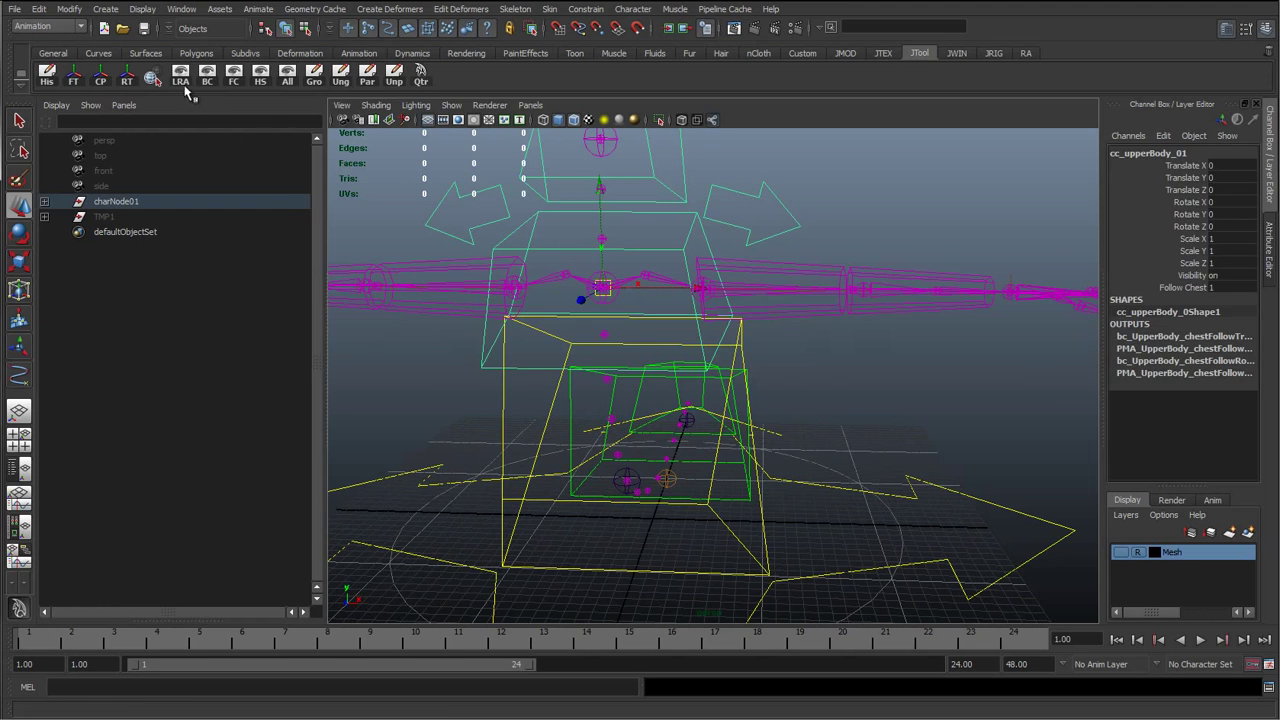
{"action": "right_click_drag", "start_coordinate": [508, 262], "coordinate": [577, 280], "text": "alt"}
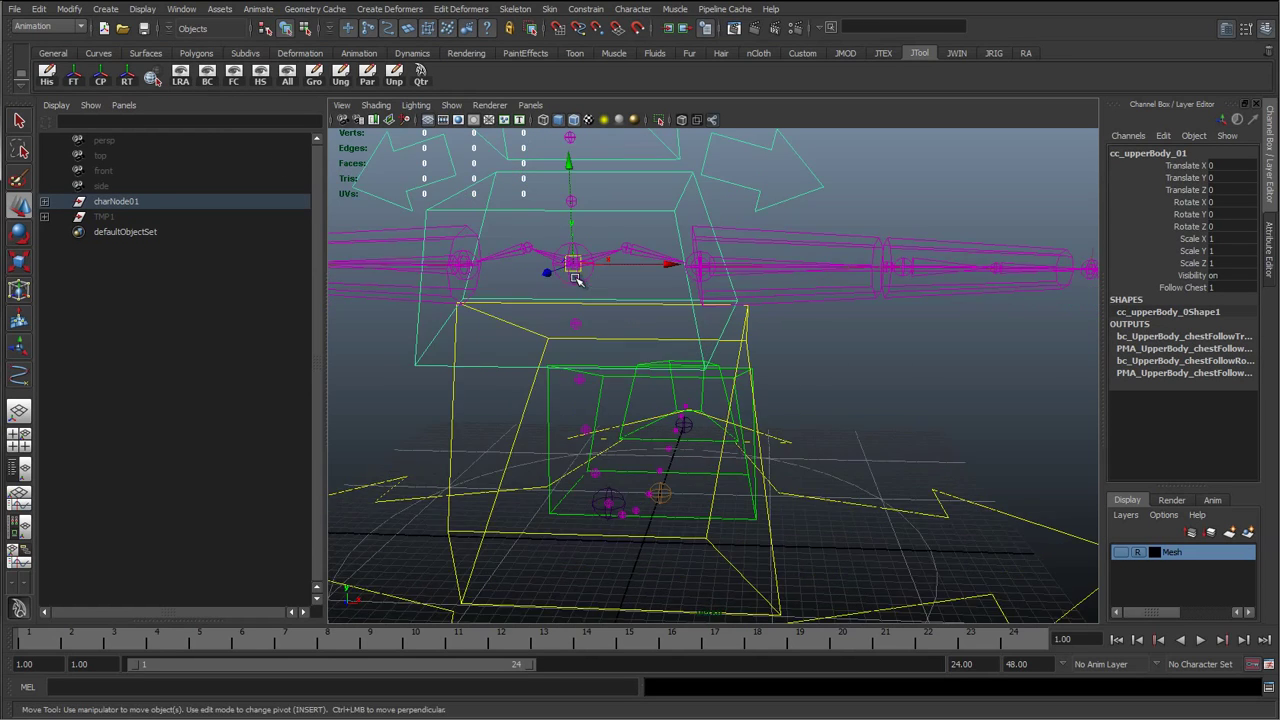
{"action": "middle_click_drag", "start_coordinate": [577, 280], "coordinate": [583, 325], "text": "alt"}
{"action": "left_click_drag", "start_coordinate": [504, 409], "coordinate": [534, 397], "text": "alt"}
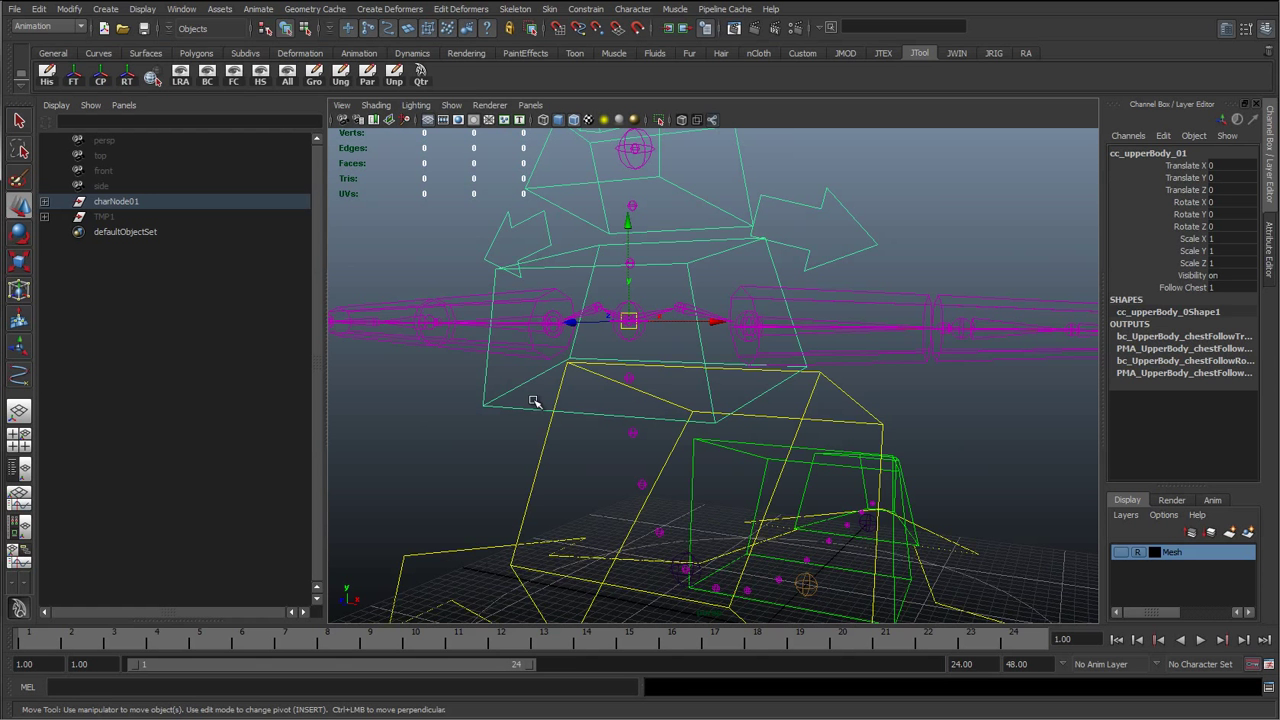
{"action": "key", "text": "Up"}
{"action": "left_click", "coordinate": [184, 82]}
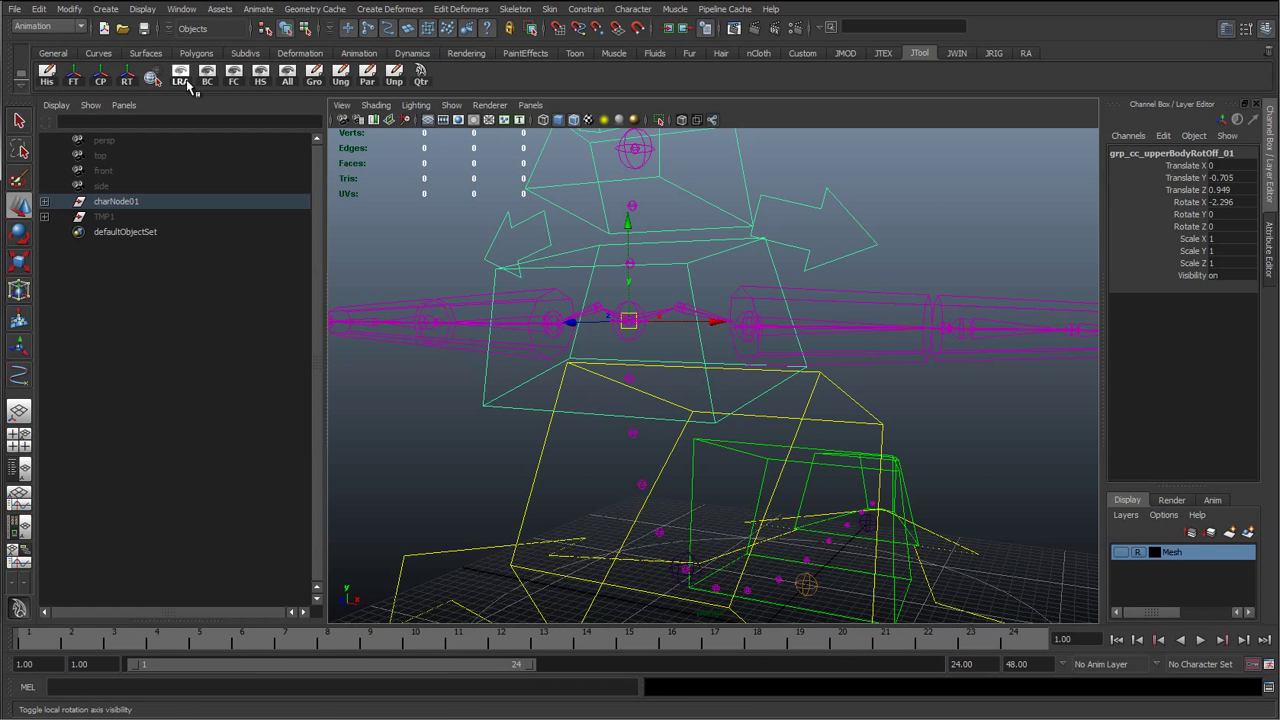
Toggle the local rotation axes on jtDrv_backUpperBody_01 and deselect the joint
{"action": "left_click", "coordinate": [620, 312]}
{"action": "left_click", "coordinate": [619, 309]}
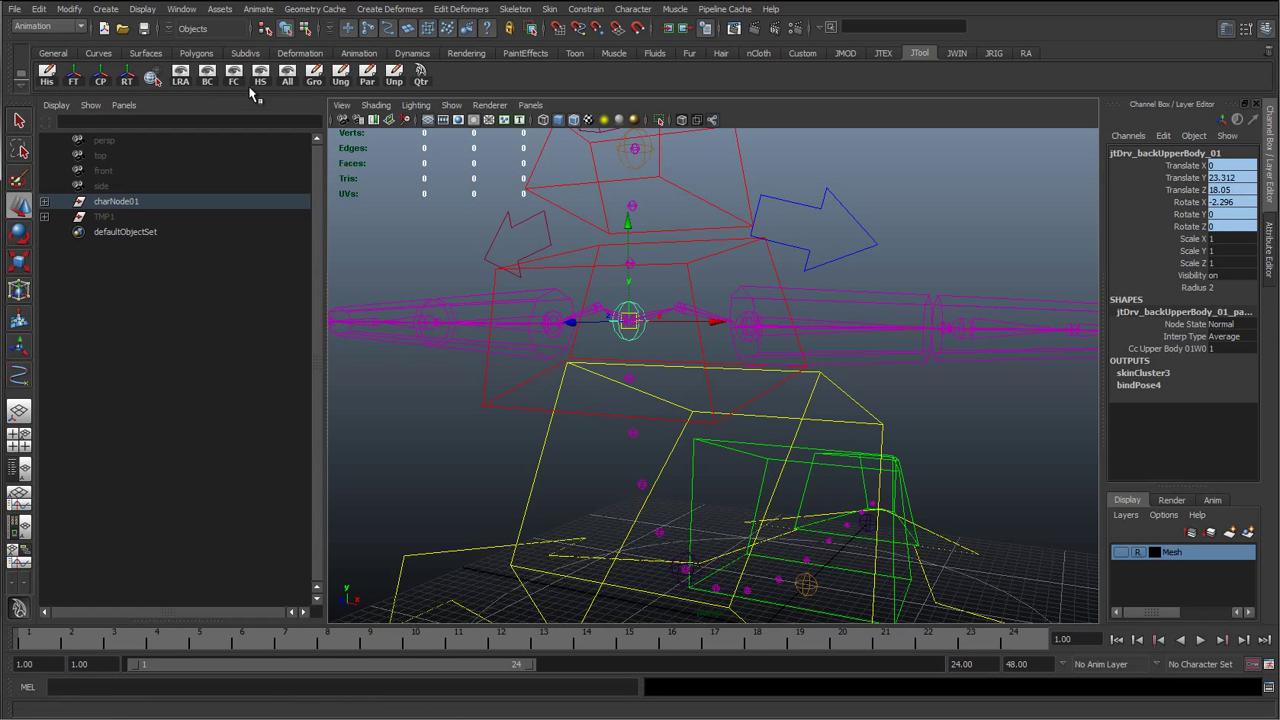
{"action": "left_click", "coordinate": [184, 80]}
{"action": "left_click", "coordinate": [716, 200]}
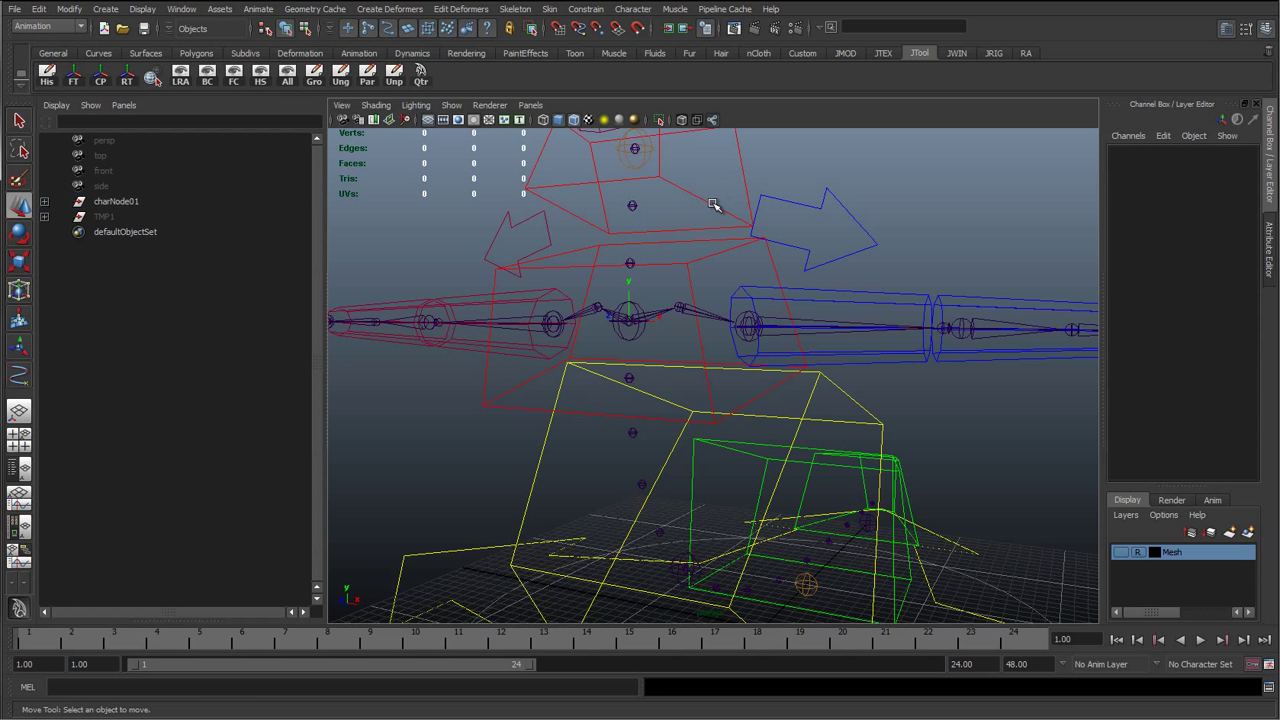
Examine cc_upperBody_01, cc_chest_01 and their parent nodes to find which one displays the local rotation axes
{"action": "left_click", "coordinate": [714, 205]}
{"action": "key", "text": "Up"}
{"action": "key", "text": "Up"}
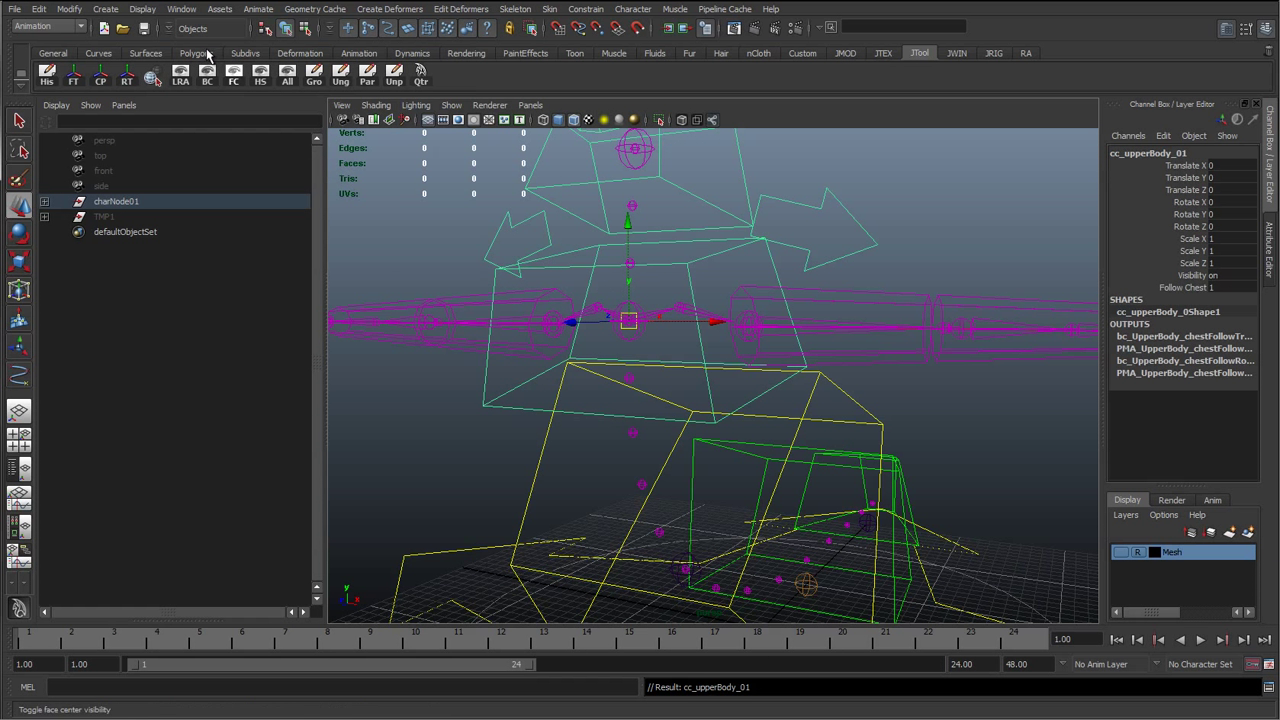
{"action": "left_click", "coordinate": [566, 456]}
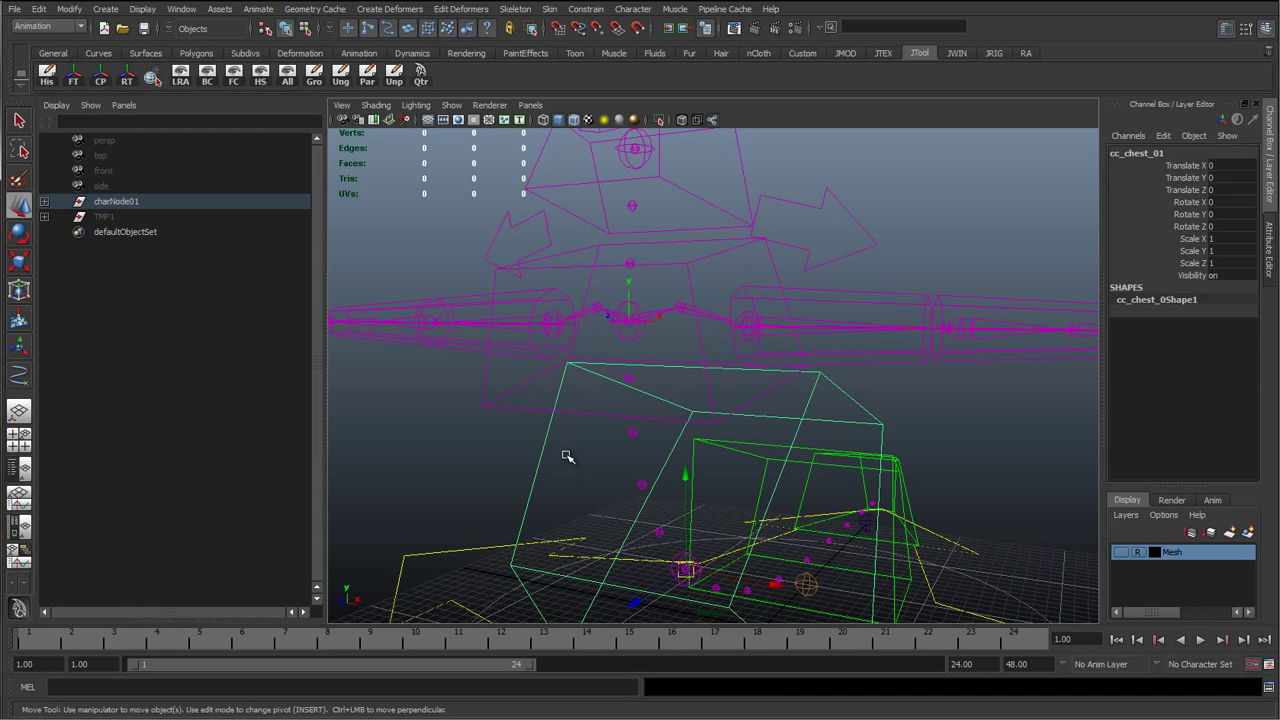
{"action": "key", "text": "Up"}
{"action": "key", "text": "Up"}
{"action": "left_click", "coordinate": [505, 374]}
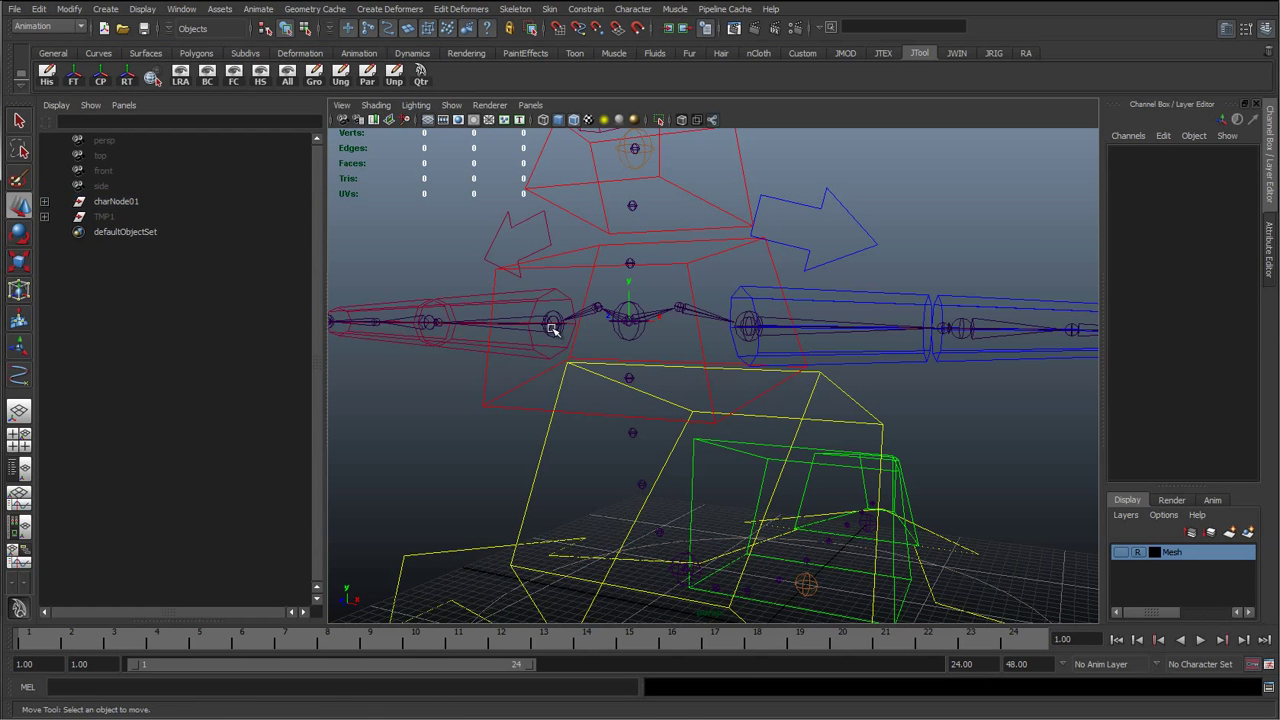
Hide the local rotation axes of jtBn_backRibbon_014, check cc_upperBody_01 for visible axes, and clear the selection
{"action": "left_click", "coordinate": [559, 320]}
{"action": "left_click", "coordinate": [655, 341]}
{"action": "scroll", "coordinate": [651, 303], "scroll_direction": "up", "scroll_amount": 2}
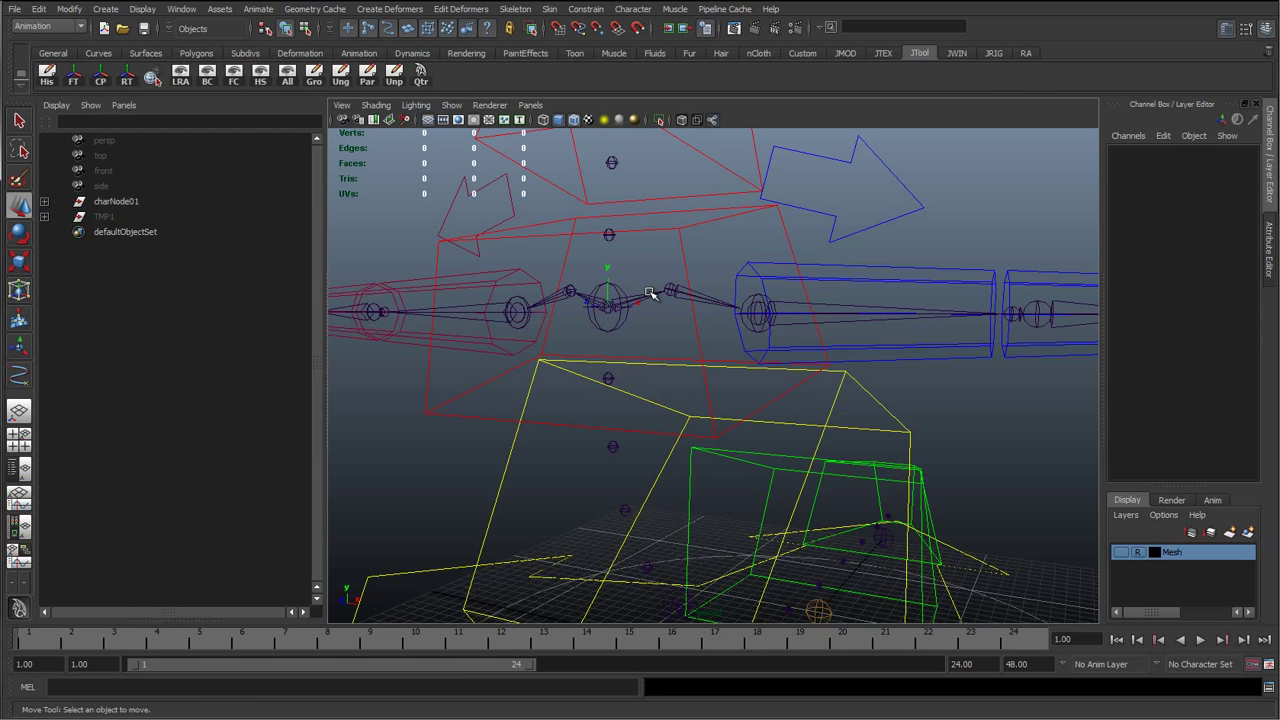
{"action": "left_click", "coordinate": [642, 293]}
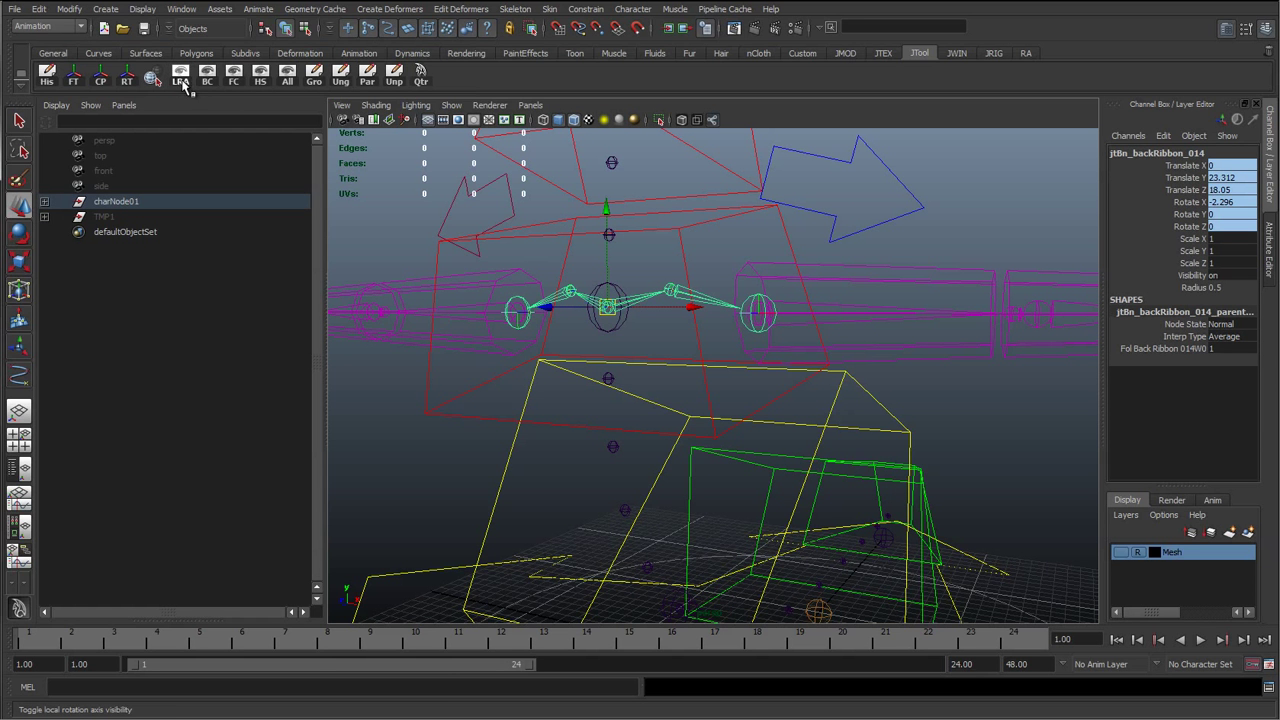
{"action": "middle_click_drag", "start_coordinate": [552, 342], "coordinate": [574, 392], "text": "alt"}
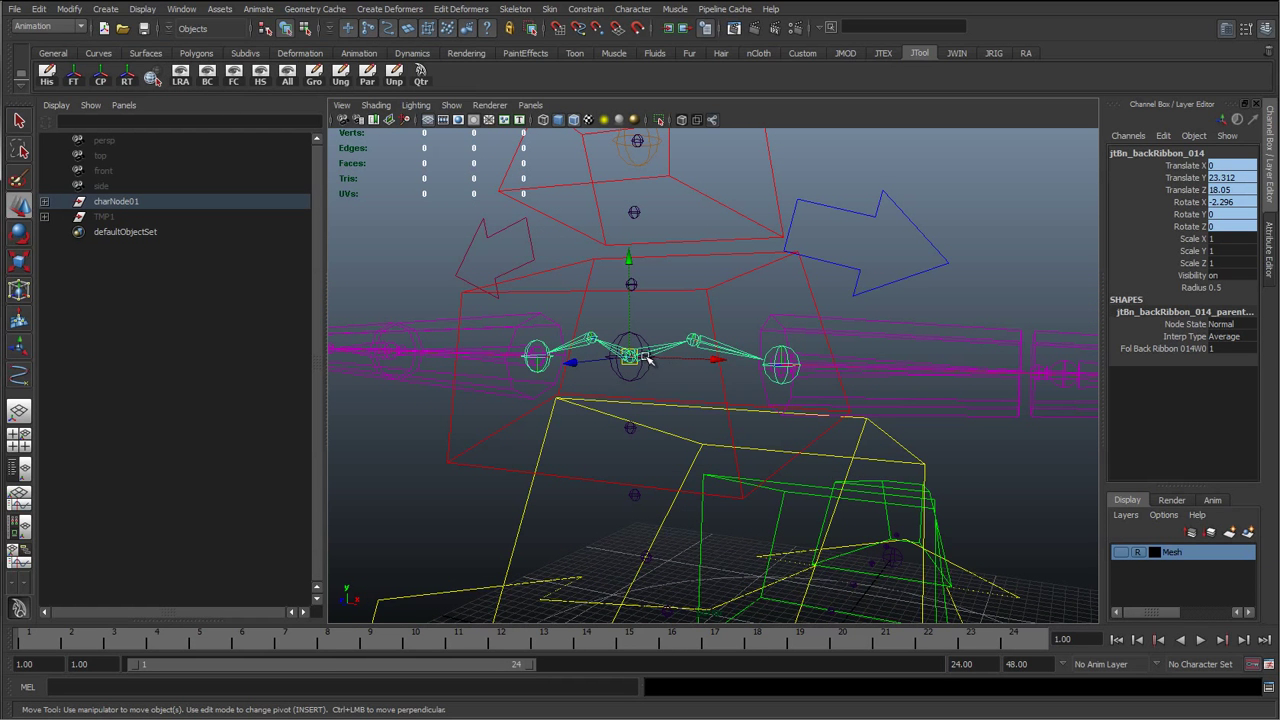
{"action": "key", "text": "q"}
{"action": "left_click", "coordinate": [659, 291]}
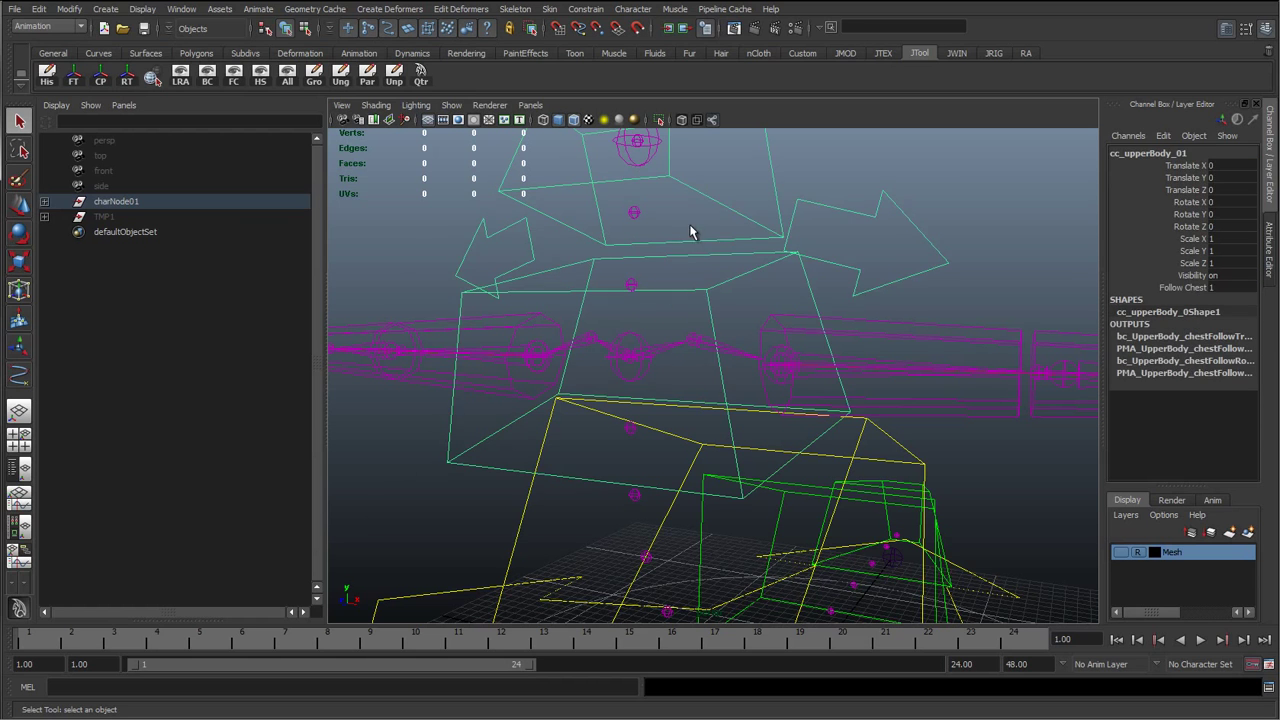
{"action": "left_click", "coordinate": [680, 309]}
{"action": "key", "text": "w"}
{"action": "left_click", "coordinate": [681, 298]}
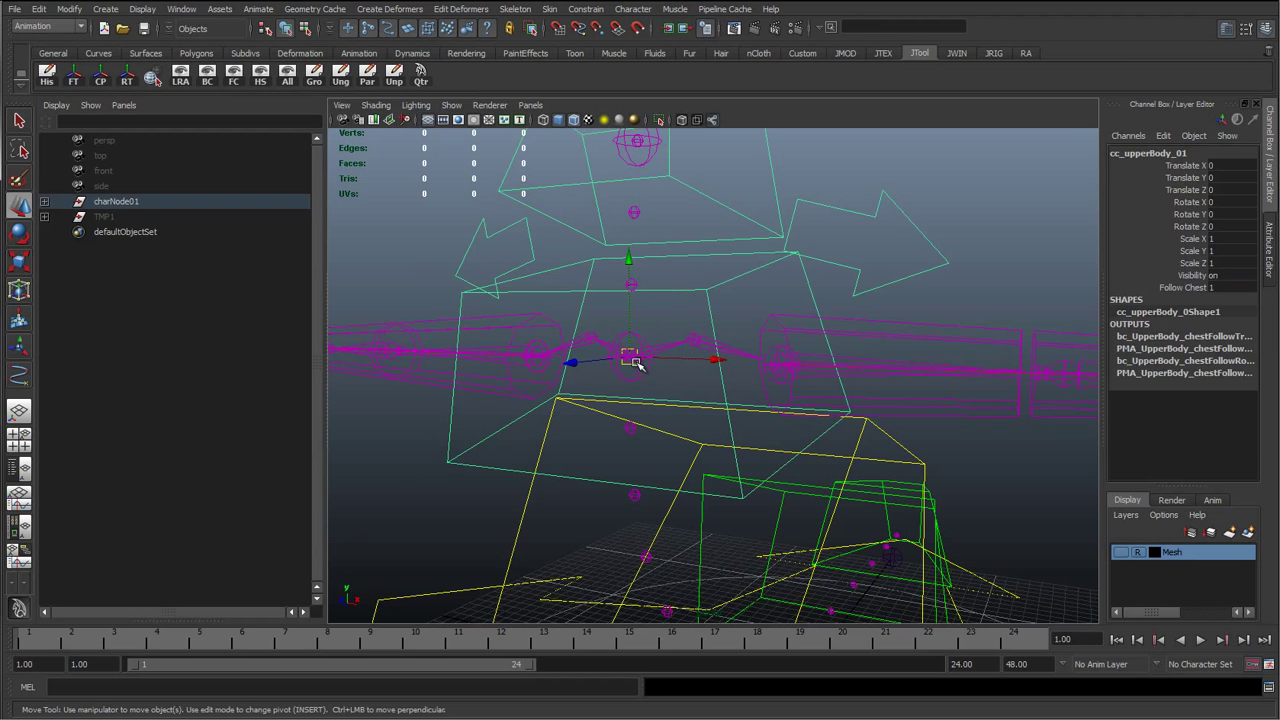
{"action": "left_click", "coordinate": [382, 281]}
Hide the viewport grid and show the Mesh layer over the full rig
{"action": "right_click_drag", "start_coordinate": [705, 392], "coordinate": [648, 394], "text": "alt"}
{"action": "right_click_drag", "start_coordinate": [789, 403], "coordinate": [680, 401], "text": "alt"}
{"action": "middle_click_drag", "start_coordinate": [680, 401], "coordinate": [625, 401], "text": "alt"}
{"action": "right_click_drag", "start_coordinate": [625, 401], "coordinate": [750, 428], "text": "alt"}
{"action": "left_click_drag", "start_coordinate": [690, 437], "coordinate": [646, 437], "text": "alt"}
{"action": "middle_click_drag", "start_coordinate": [698, 445], "coordinate": [634, 426], "text": "alt"}
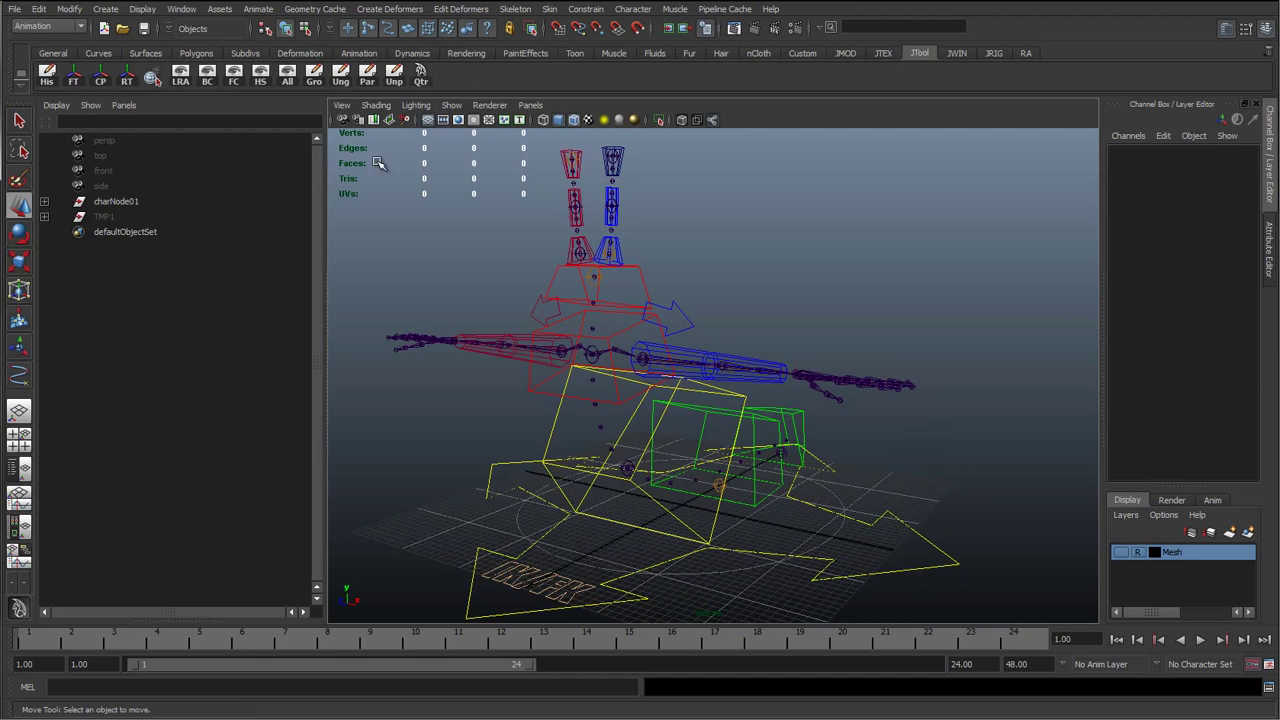
{"action": "left_click", "coordinate": [426, 121]}
{"action": "left_click_drag", "start_coordinate": [530, 366], "coordinate": [590, 380], "text": "alt"}
{"action": "right_click_drag", "start_coordinate": [570, 384], "coordinate": [505, 390], "text": "alt"}
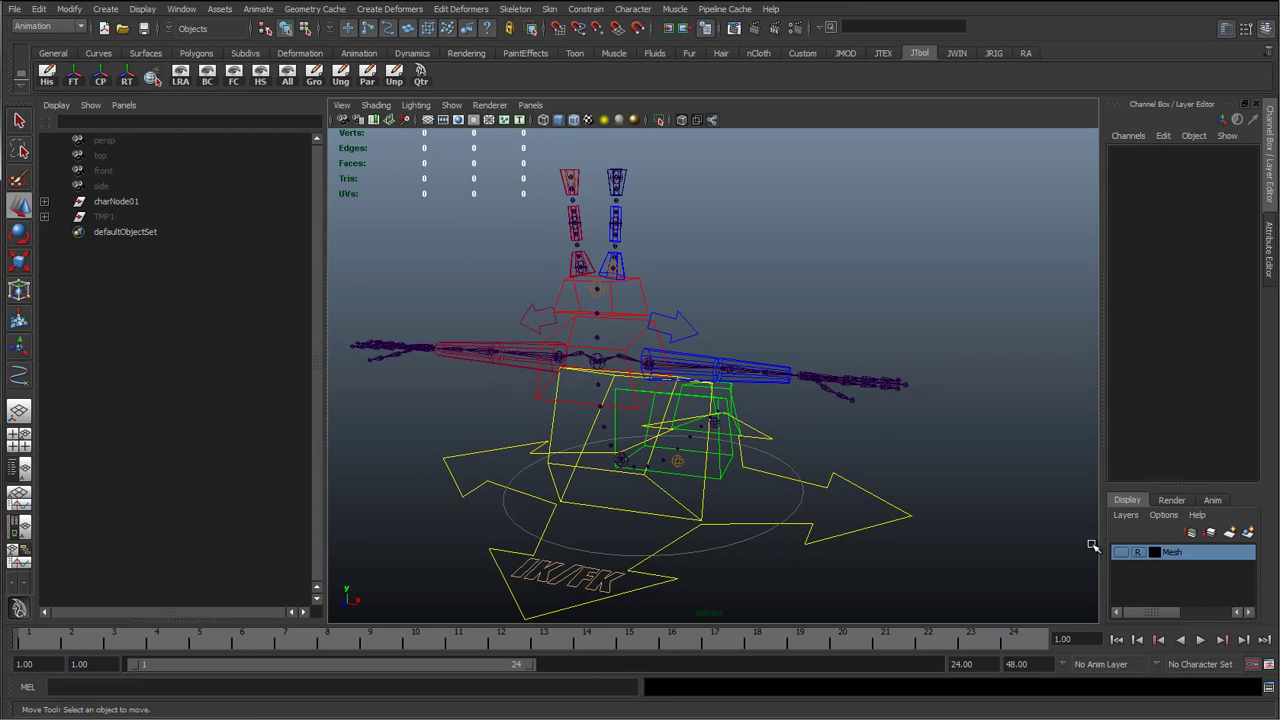
{"action": "left_click_drag", "start_coordinate": [965, 490], "coordinate": [732, 418], "text": "alt"}
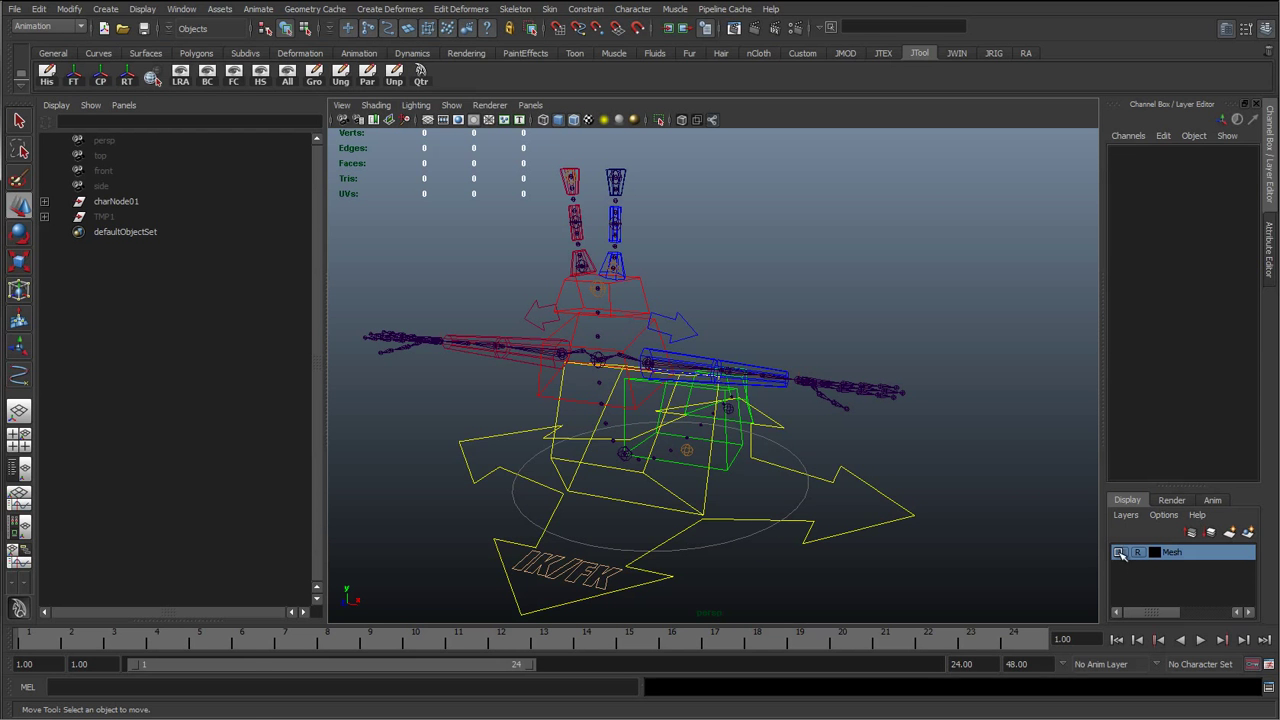
{"action": "left_click", "coordinate": [1119, 552]}
{"action": "left_click_drag", "start_coordinate": [800, 500], "coordinate": [770, 452], "text": "alt"}
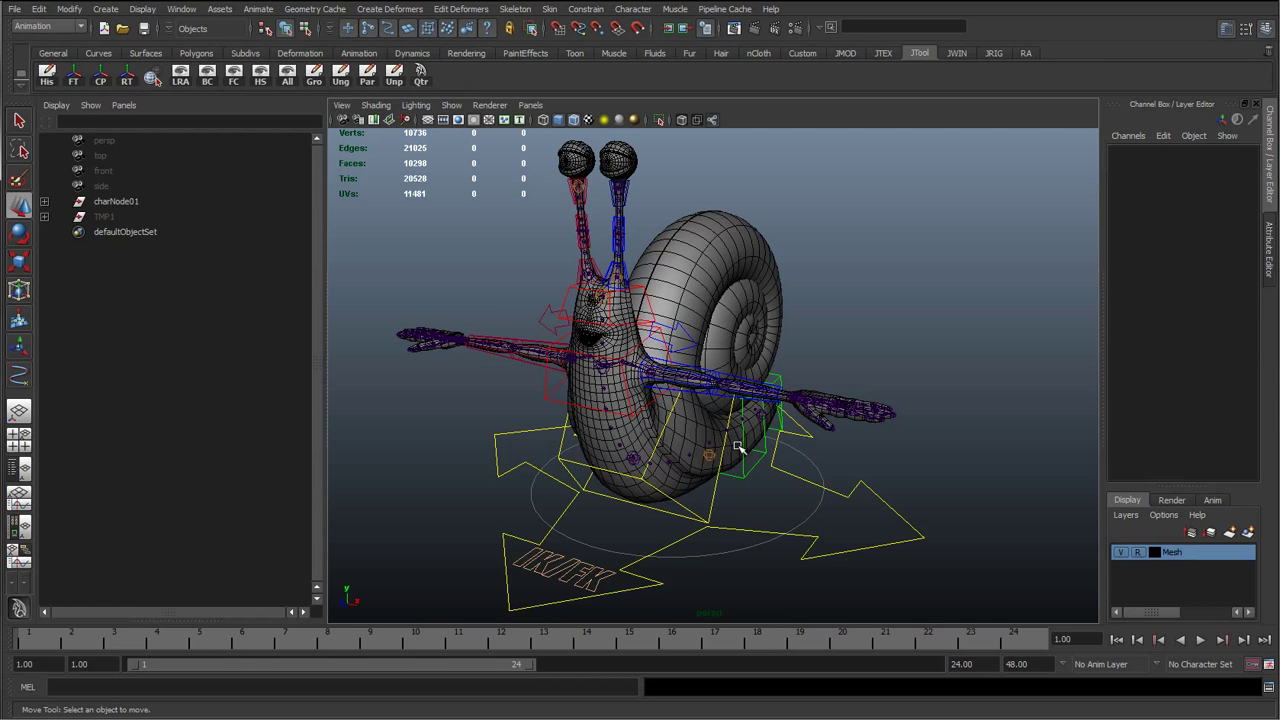
{"action": "left_click_drag", "start_coordinate": [669, 467], "coordinate": [660, 443], "text": "alt"}
{"action": "right_click_drag", "start_coordinate": [660, 443], "coordinate": [714, 434], "text": "alt"}
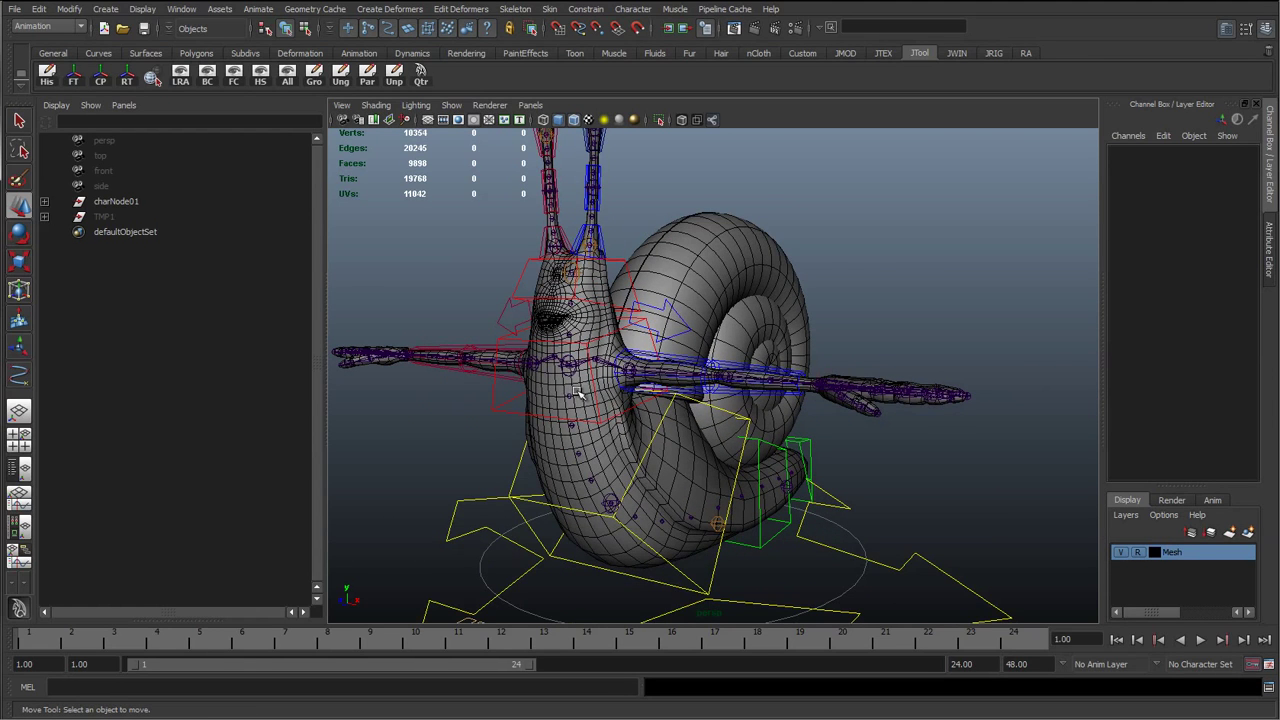
Move cc_upperBody_01 to test the rig with the mesh visible, undo the move, and examine the character
{"action": "left_click", "coordinate": [588, 358]}
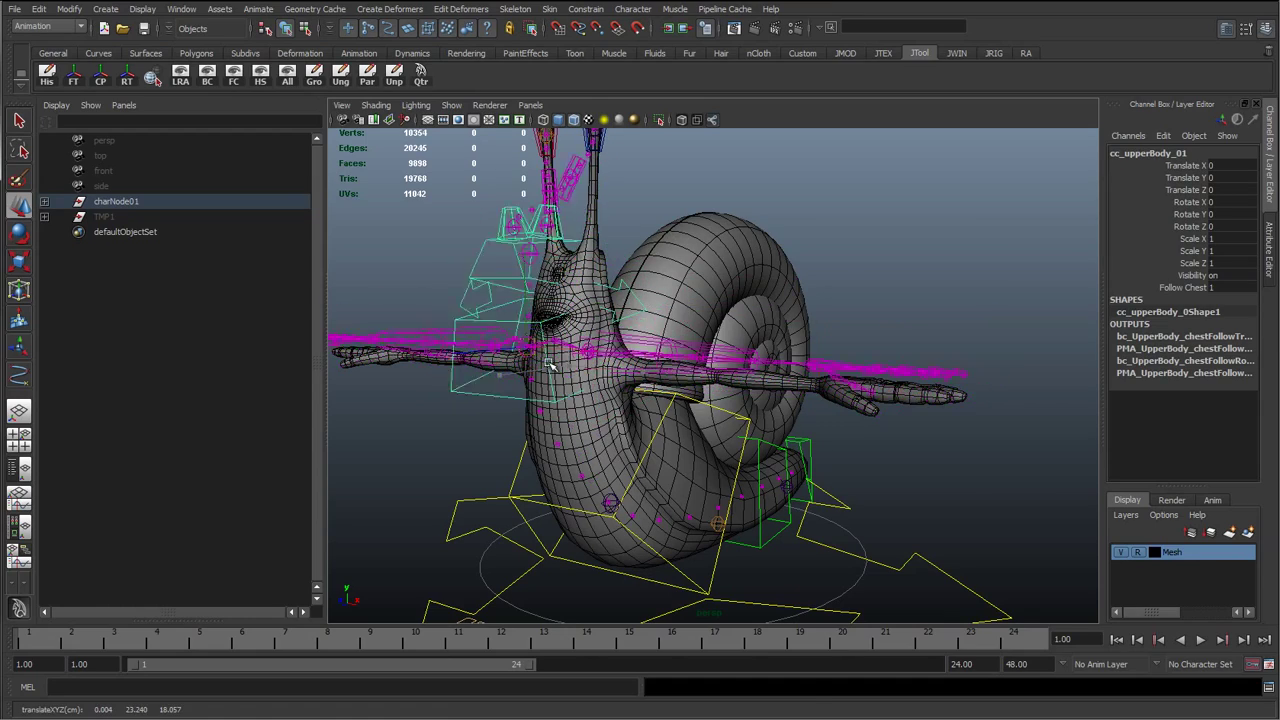
{"action": "key", "text": "ctrl+z"}
{"action": "key", "text": "ctrl+z"}
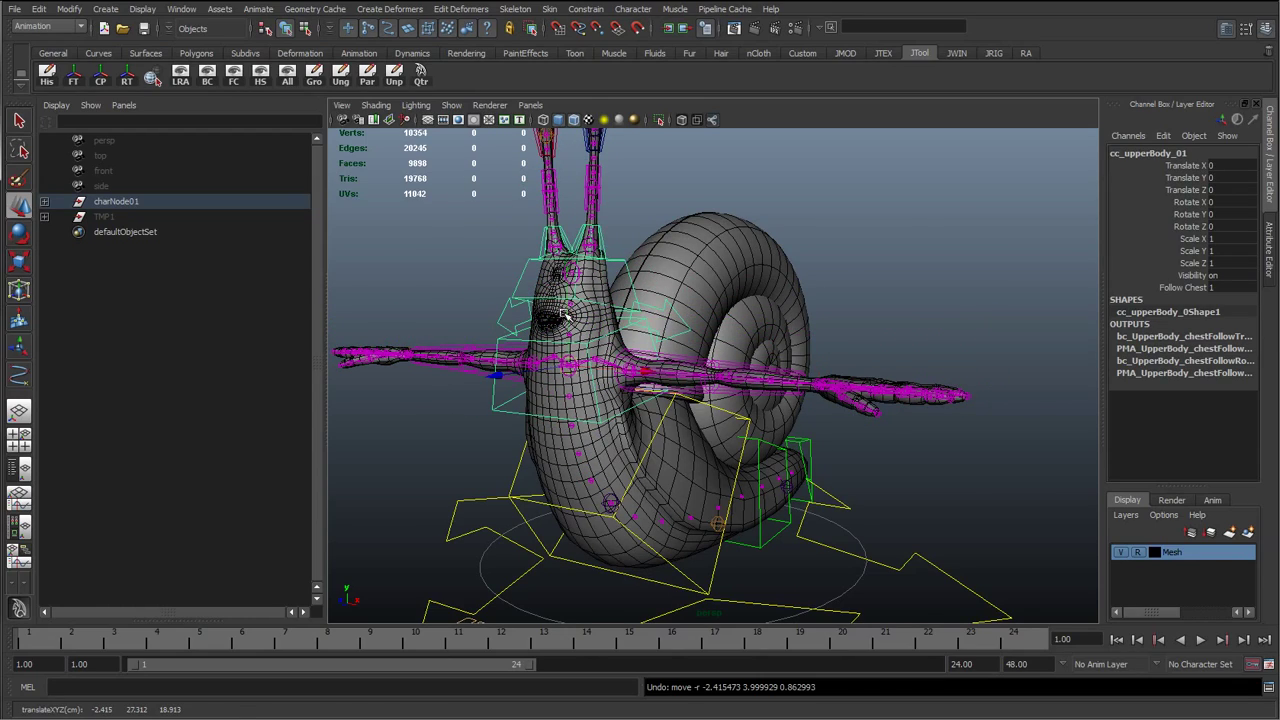
{"action": "middle_click_drag", "start_coordinate": [620, 264], "coordinate": [632, 318], "text": "alt"}
{"action": "left_click_drag", "start_coordinate": [915, 315], "coordinate": [817, 343], "text": "alt"}
{"action": "middle_click_drag", "start_coordinate": [775, 310], "coordinate": [643, 343], "text": "alt"}
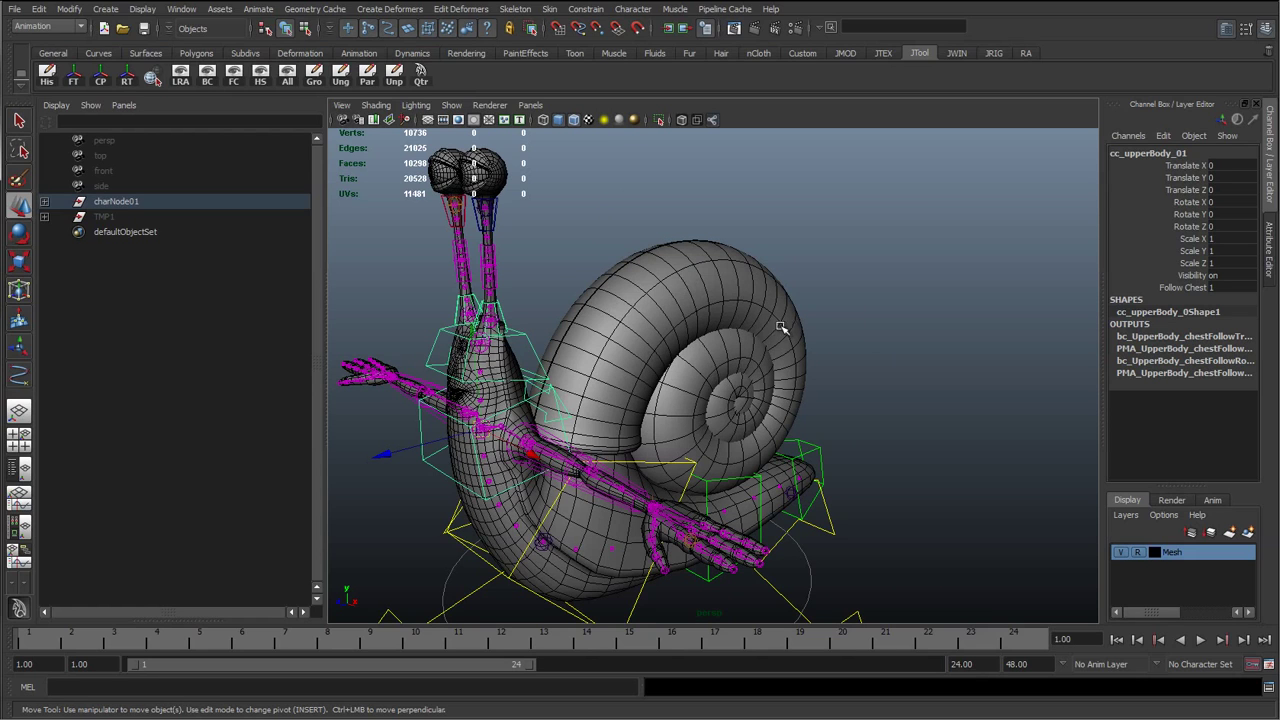
{"action": "left_click_drag", "start_coordinate": [658, 368], "coordinate": [578, 432], "text": "alt"}
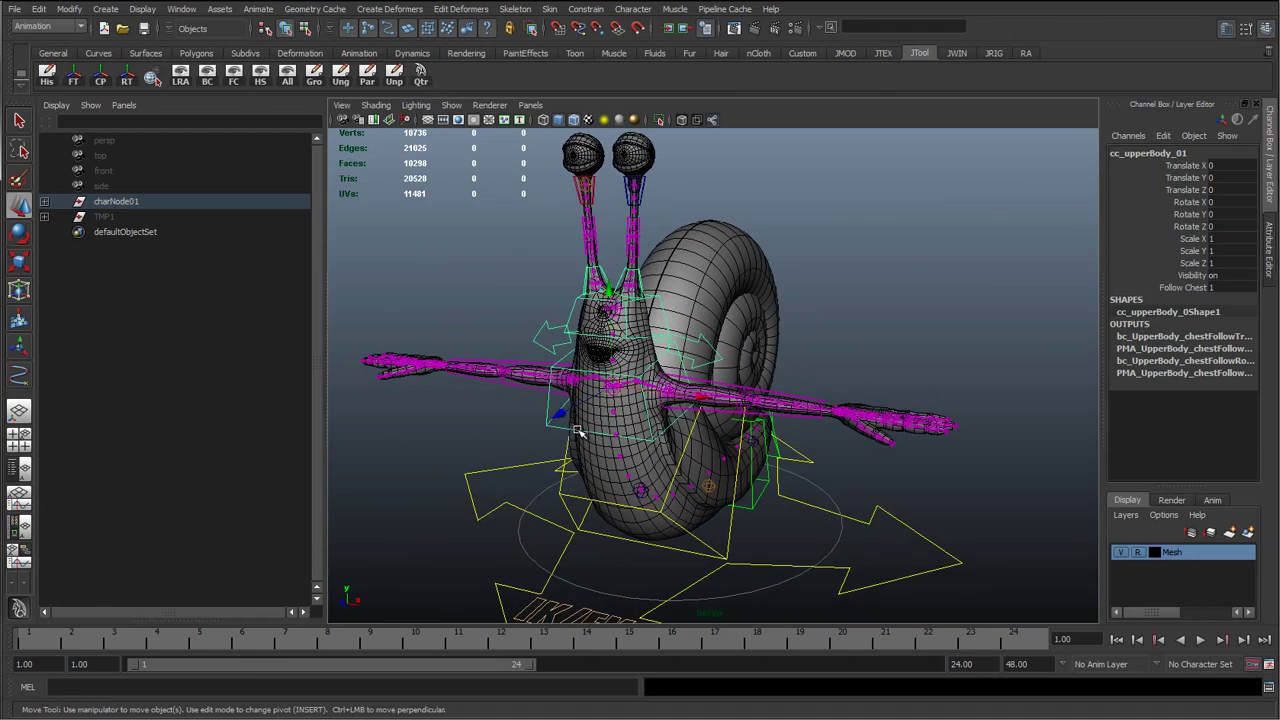
Select cc_global_IKFK_01 to check its arm IKFK attributes and examine the arms and antennae up close
{"action": "left_click", "coordinate": [550, 614]}
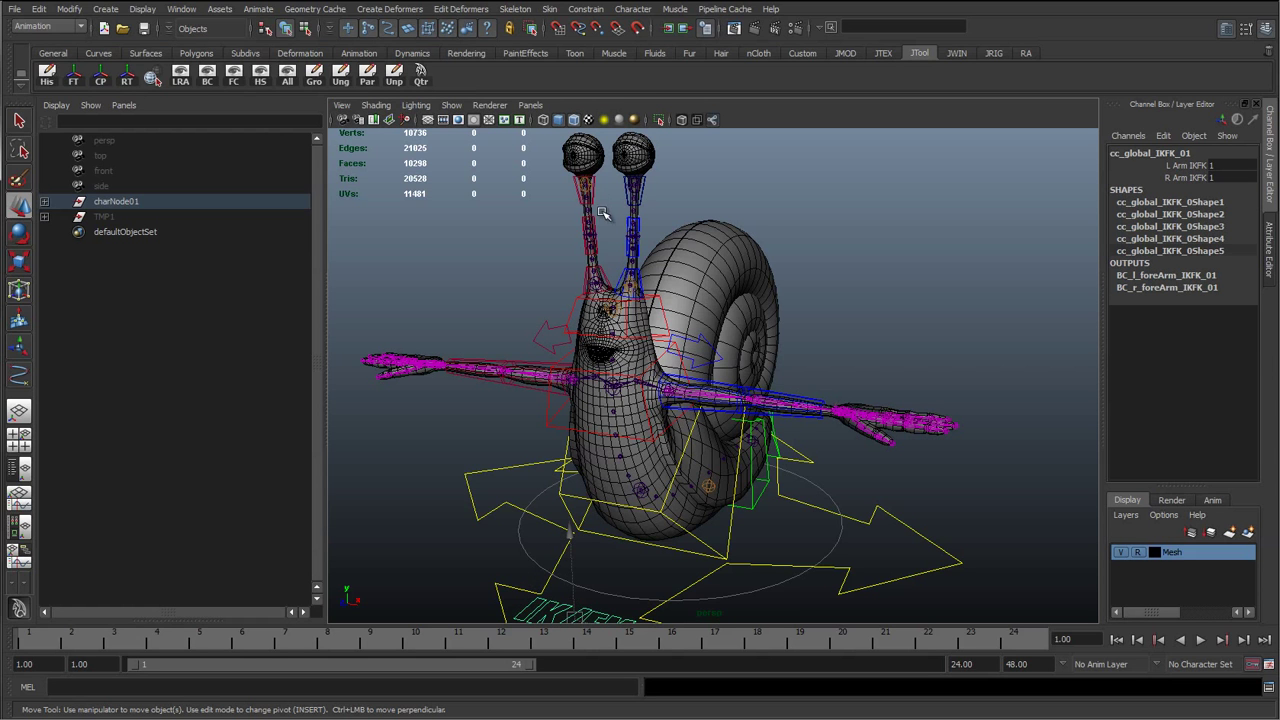
{"action": "right_click_drag", "start_coordinate": [760, 482], "coordinate": [940, 535], "text": "alt"}
{"action": "middle_click_drag", "start_coordinate": [650, 436], "coordinate": [600, 441], "text": "alt"}
{"action": "right_click_drag", "start_coordinate": [598, 478], "coordinate": [697, 510], "text": "alt"}
{"action": "left_click_drag", "start_coordinate": [697, 511], "coordinate": [466, 437], "text": "alt"}
{"action": "right_click_drag", "start_coordinate": [729, 405], "coordinate": [646, 400], "text": "alt"}
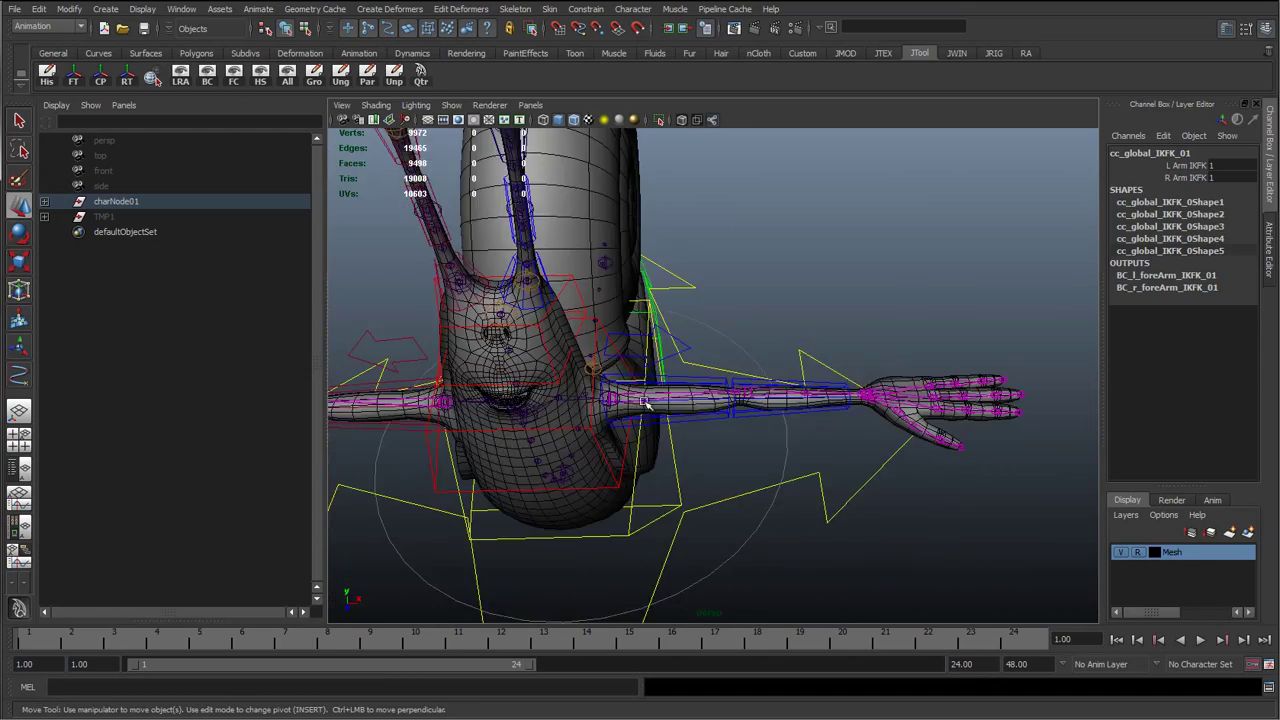
{"action": "left_click_drag", "start_coordinate": [646, 400], "coordinate": [600, 270], "text": "alt"}
{"action": "middle_click_drag", "start_coordinate": [560, 175], "coordinate": [543, 278], "text": "alt"}
Move cc_l_antennaMid_01 sideways to test the left antenna, undo the move, and clear the selection
{"action": "left_click", "coordinate": [563, 271]}
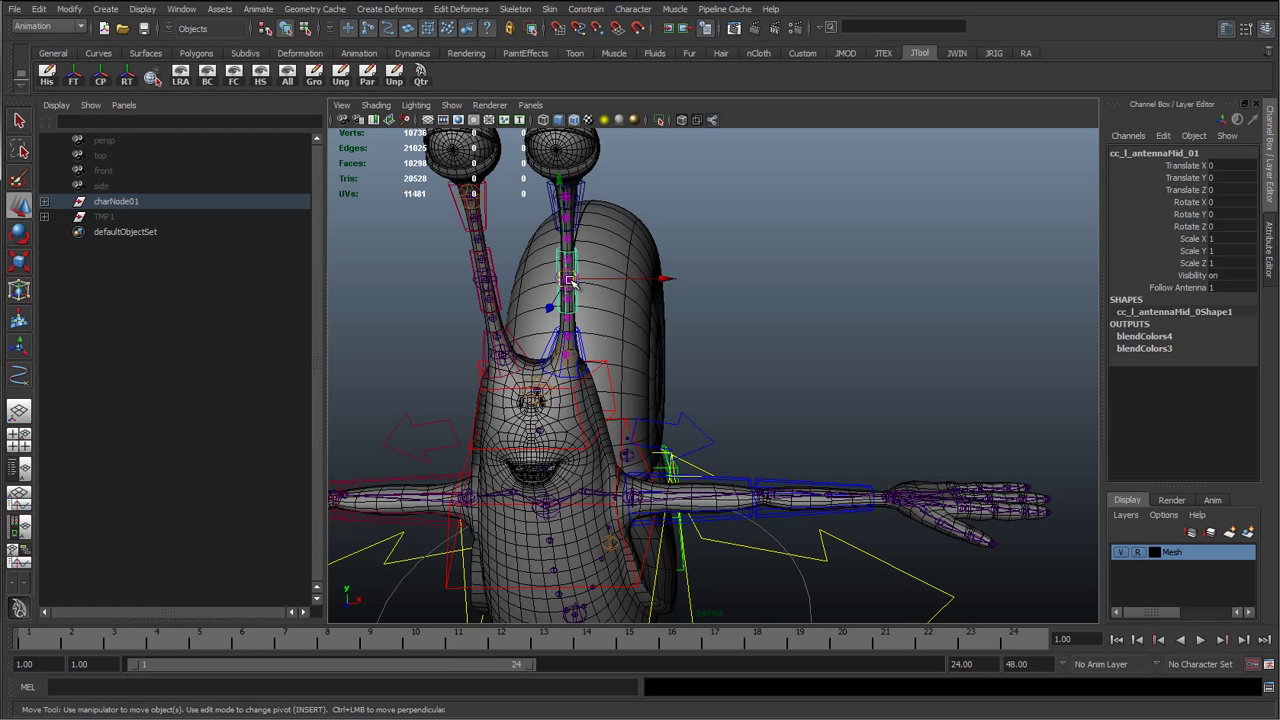
{"action": "left_click_drag", "start_coordinate": [568, 282], "coordinate": [655, 292]}
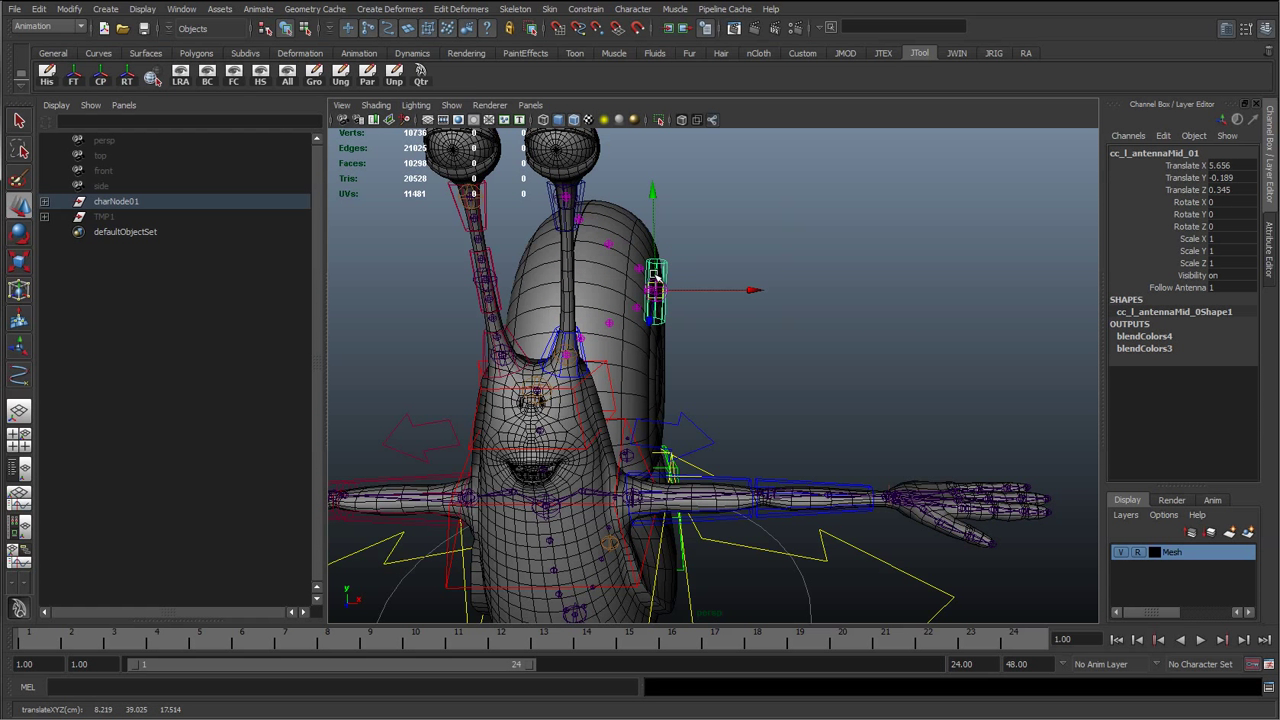
{"action": "key", "text": "ctrl+z"}
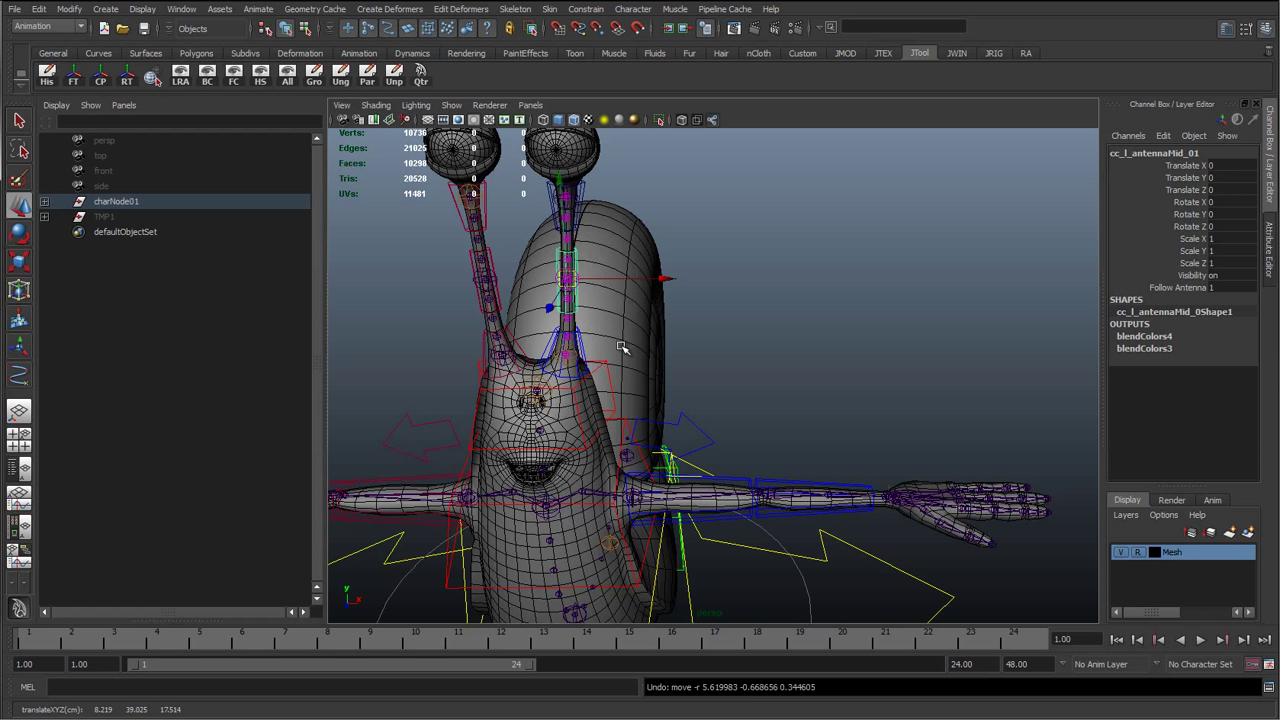
{"action": "left_click", "coordinate": [748, 390]}
Rotate cc_l_foreArmFK_01 to test the left forearm, undo the rotation, and clear the selection
{"action": "middle_click_drag", "start_coordinate": [757, 500], "coordinate": [681, 403], "text": "alt"}
{"action": "left_click_drag", "start_coordinate": [660, 490], "coordinate": [548, 449], "text": "alt"}
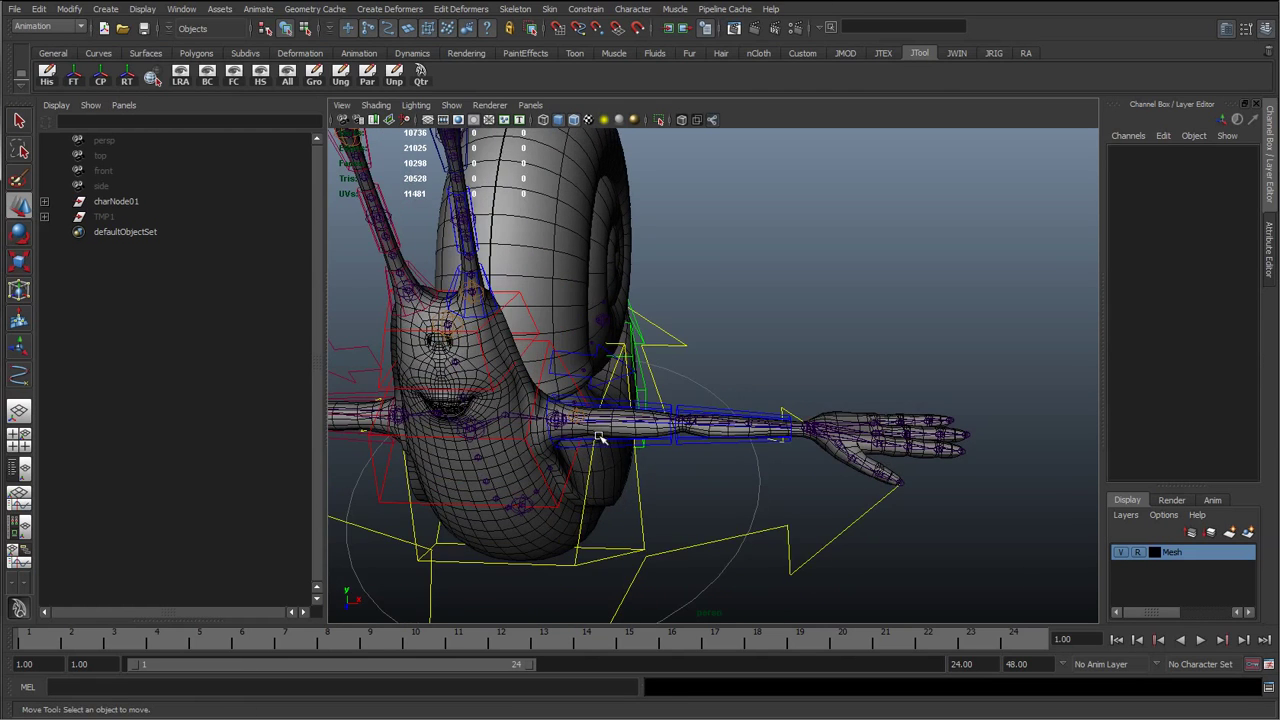
{"action": "right_click_drag", "start_coordinate": [598, 437], "coordinate": [638, 461], "text": "alt"}
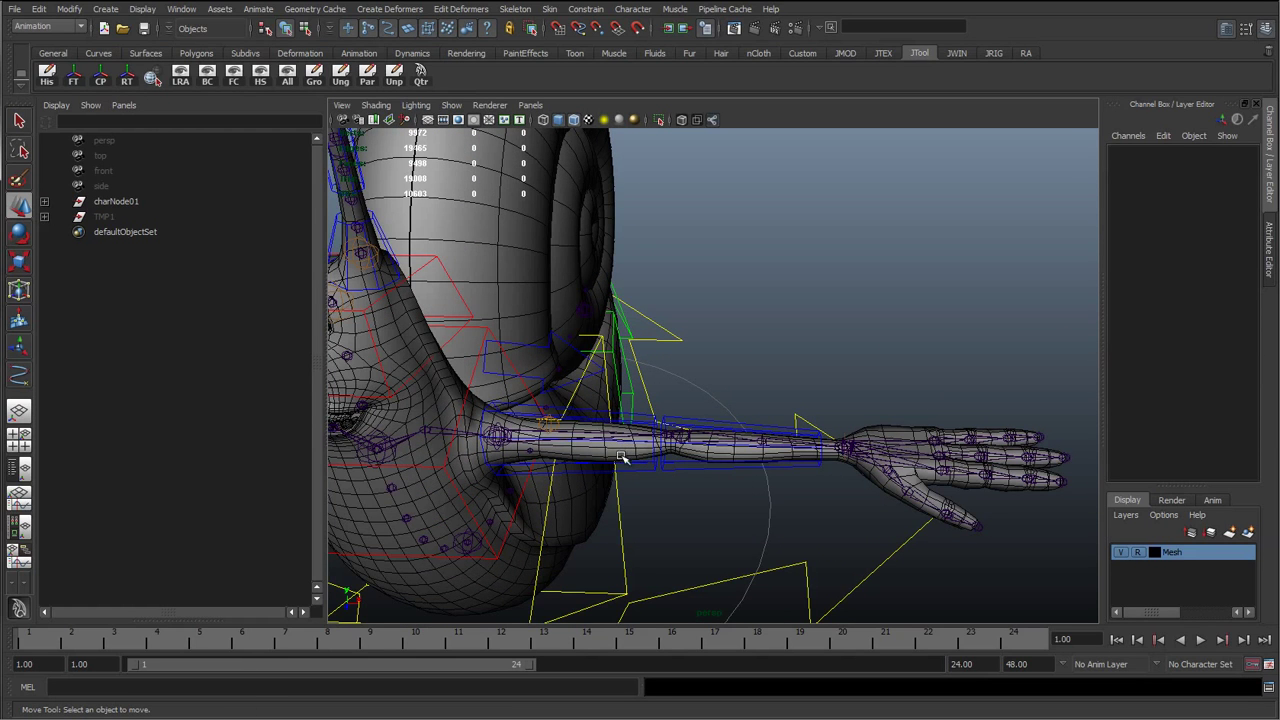
{"action": "left_click_drag", "start_coordinate": [620, 457], "coordinate": [673, 422], "text": "alt"}
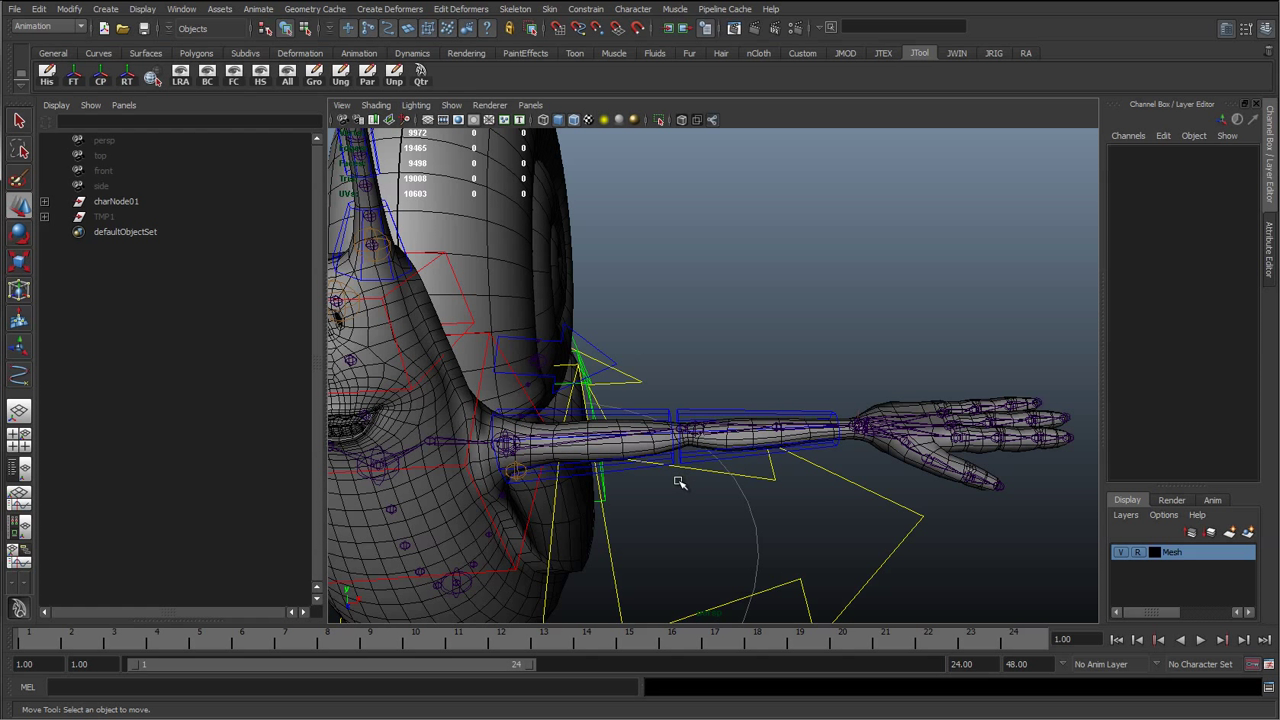
{"action": "left_click_drag", "start_coordinate": [670, 481], "coordinate": [665, 432], "text": "alt"}
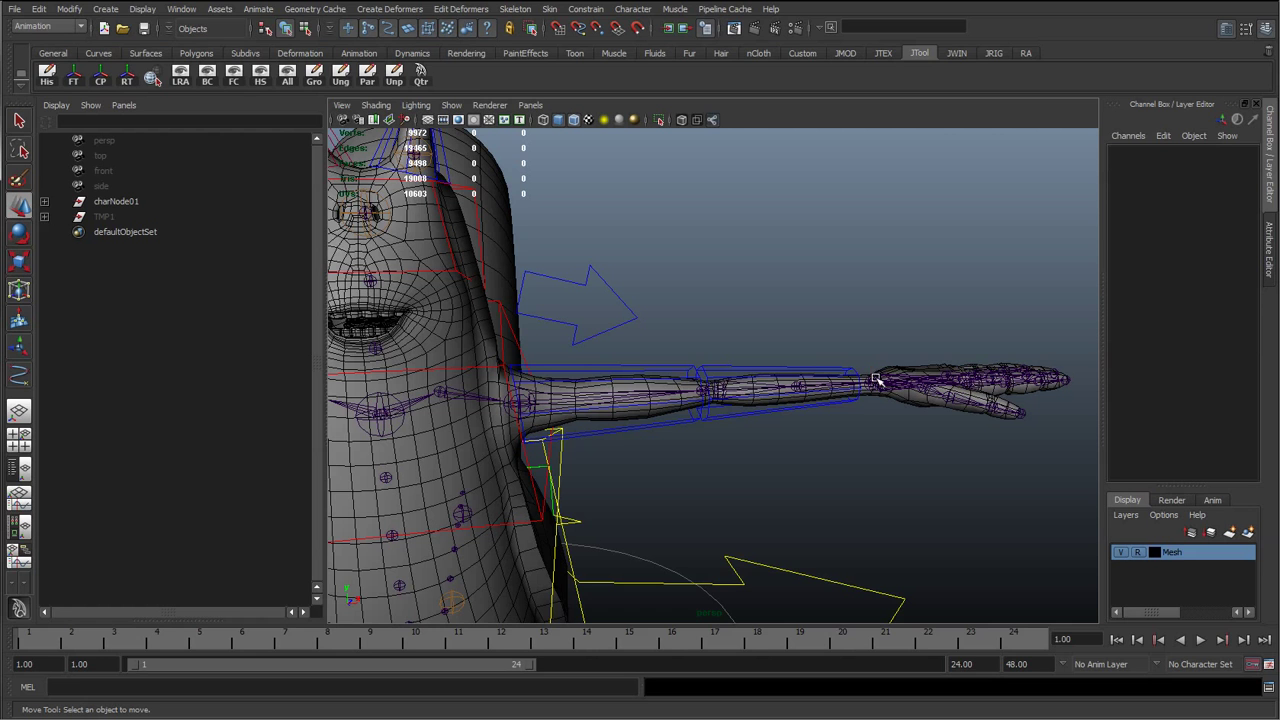
{"action": "left_click", "coordinate": [757, 375]}
{"action": "mouse_move", "coordinate": [726, 406]}
{"action": "left_mouse_down", "text": "alt"}
{"action": "mouse_move", "coordinate": [705, 460]}
{"action": "mouse_move", "coordinate": [728, 457]}
{"action": "mouse_move", "coordinate": [737, 400]}
{"action": "left_mouse_up", "text": "alt"}
{"action": "key", "text": "e"}
{"action": "key", "text": "ctrl+z"}
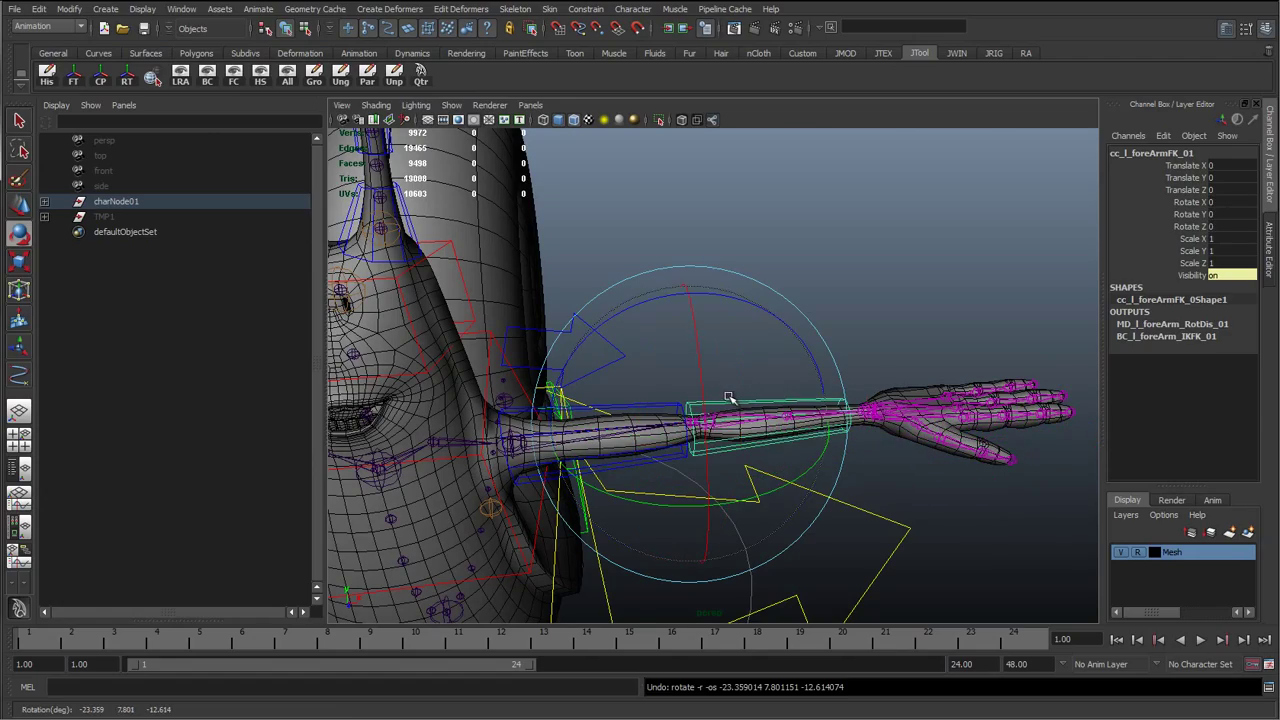
{"action": "key", "text": "q"}
{"action": "left_click", "coordinate": [745, 354]}
{"action": "right_click_drag", "start_coordinate": [728, 366], "coordinate": [640, 425], "text": "alt"}
{"action": "left_click_drag", "start_coordinate": [640, 425], "coordinate": [570, 468], "text": "alt"}
{"action": "right_click_drag", "start_coordinate": [670, 450], "coordinate": [734, 423], "text": "alt"}
{"action": "mouse_move", "coordinate": [708, 422]}
{"action": "left_mouse_down", "text": "alt"}
{"action": "mouse_move", "coordinate": [743, 426]}
{"action": "mouse_move", "coordinate": [666, 429]}
{"action": "mouse_move", "coordinate": [664, 405]}
{"action": "mouse_move", "coordinate": [698, 420]}
{"action": "left_mouse_up", "text": "alt"}
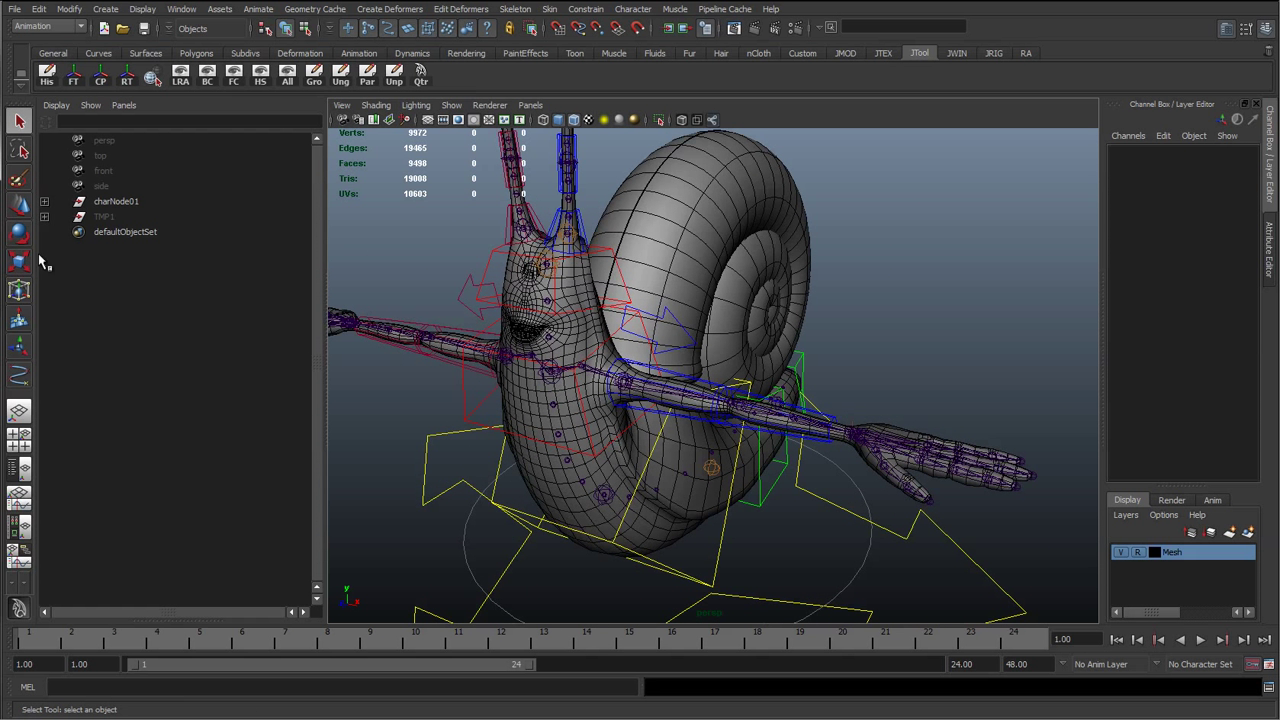